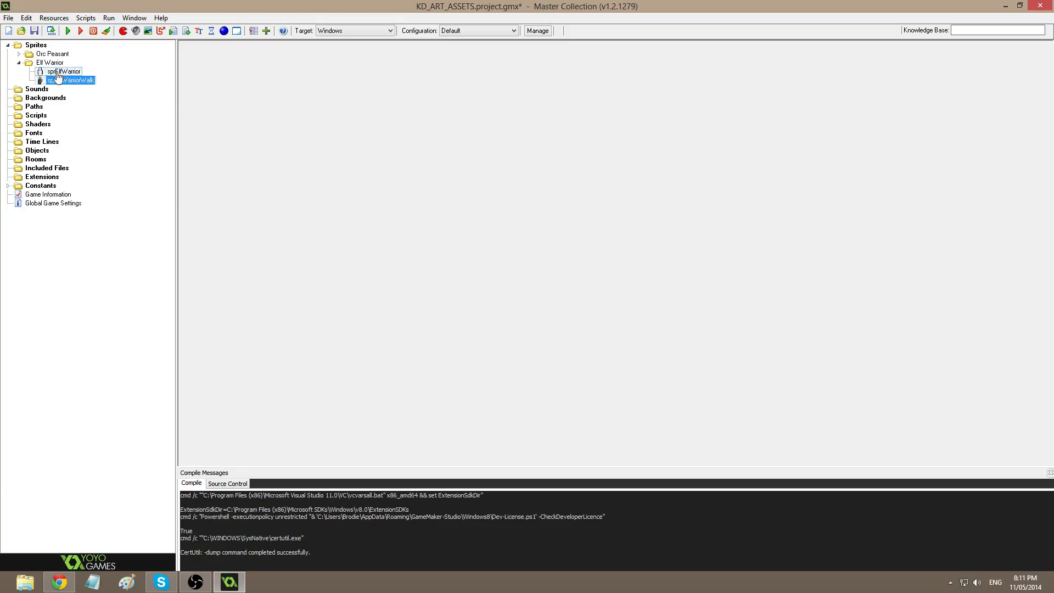
Copy image 11 from the frames of the sprElfWarrior sprite and close that sprite.
{"action": "left_click", "coordinate": [268, 146]}
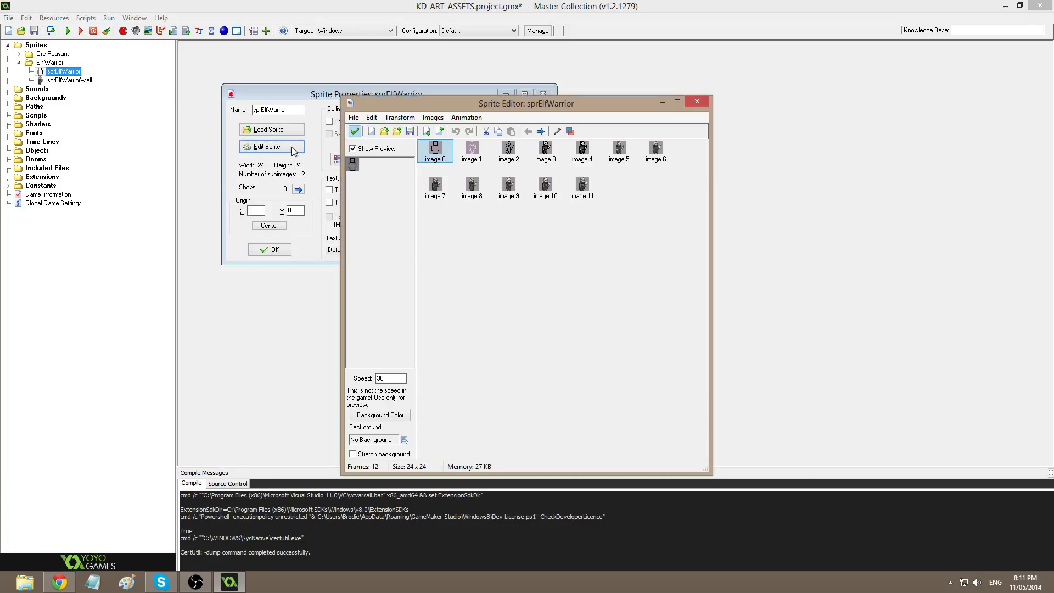
{"action": "left_click", "coordinate": [583, 186]}
{"action": "left_click", "coordinate": [354, 131]}
{"action": "left_click", "coordinate": [271, 250]}
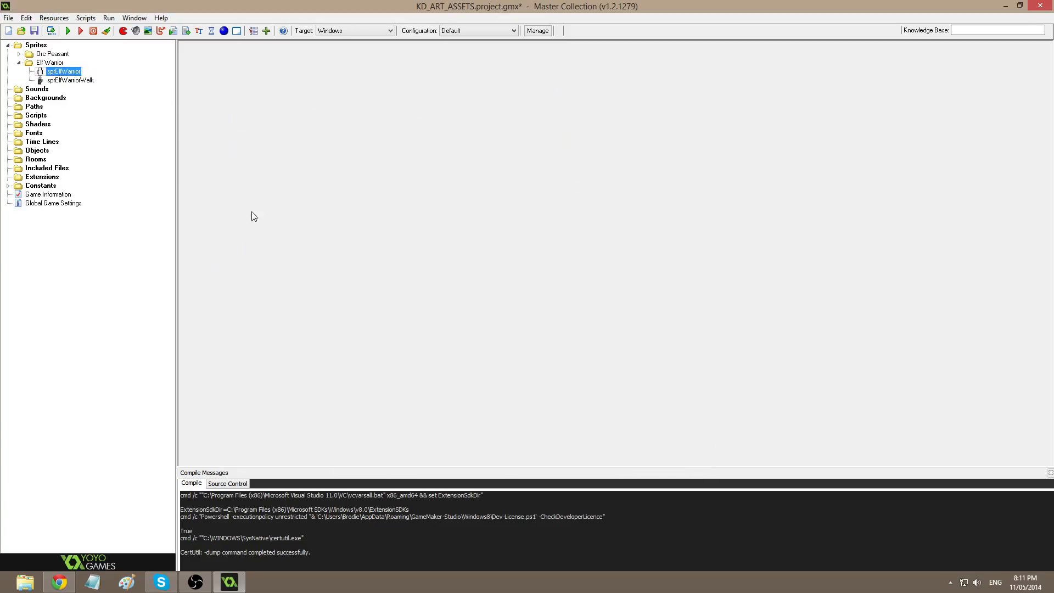
Create a sprite named sprElfWarriorAttack in the Elf Warrior group and paste the copied frame into it twice.
{"action": "right_click", "coordinate": [35, 64]}
{"action": "left_click", "coordinate": [35, 71]}
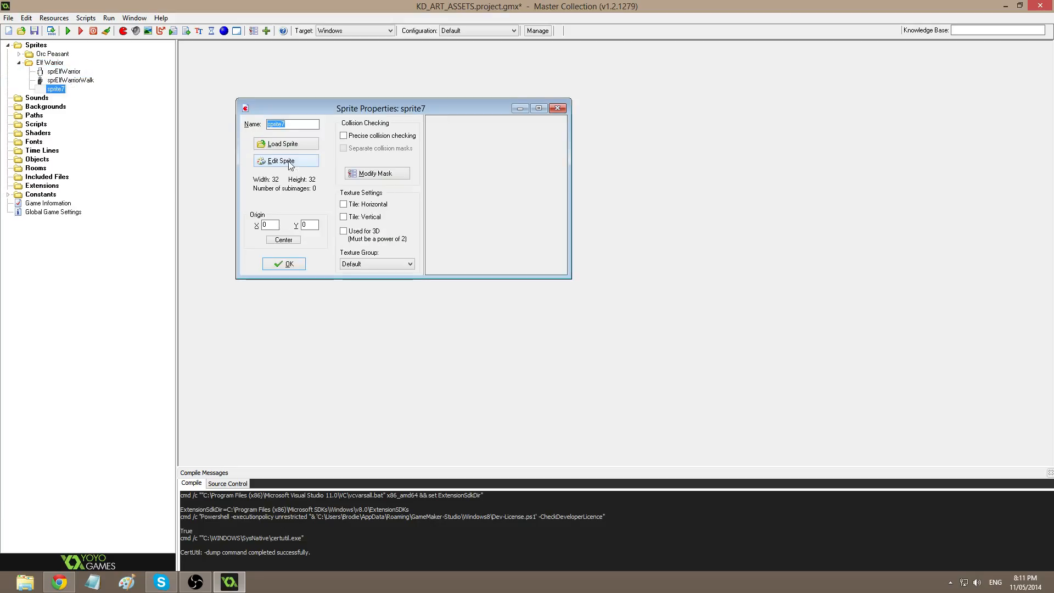
{"action": "type", "text": "sprE"}
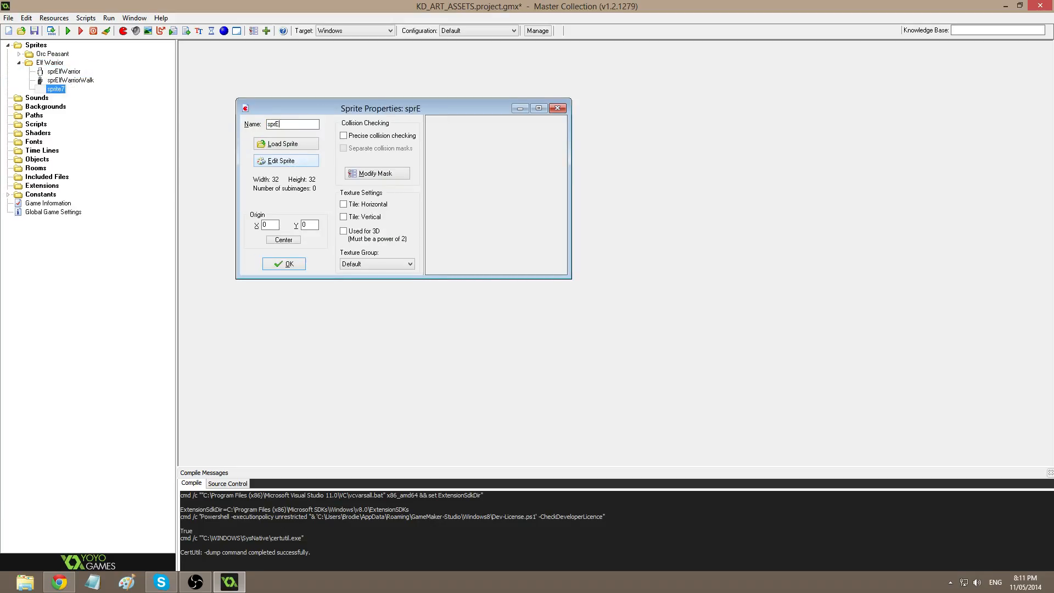
{"action": "type", "text": "lfWarriorAttack"}
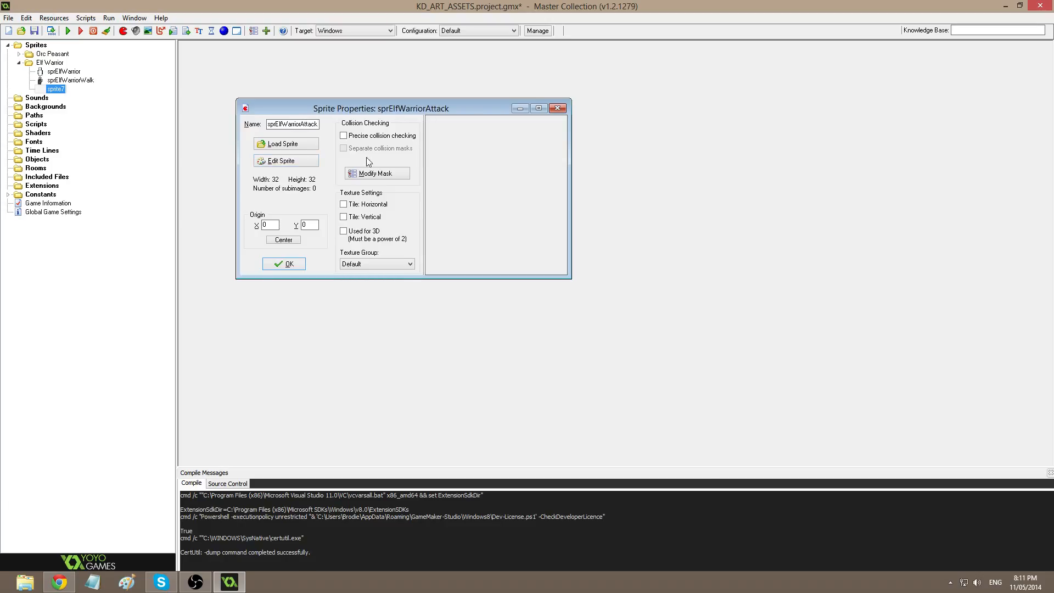
{"action": "left_click", "coordinate": [314, 161]}
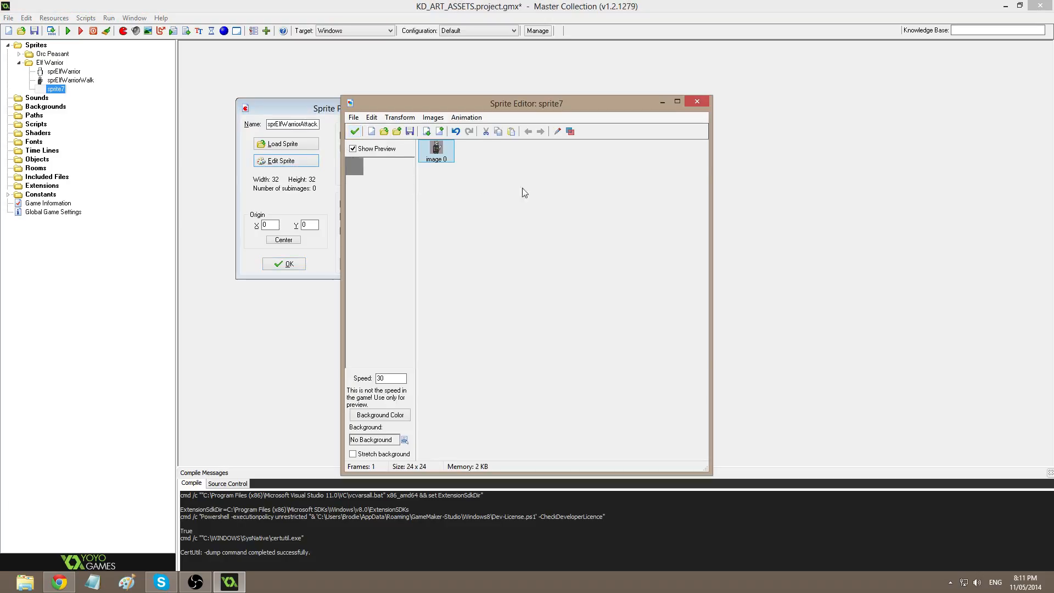
{"action": "key", "text": "ctrl+v"}
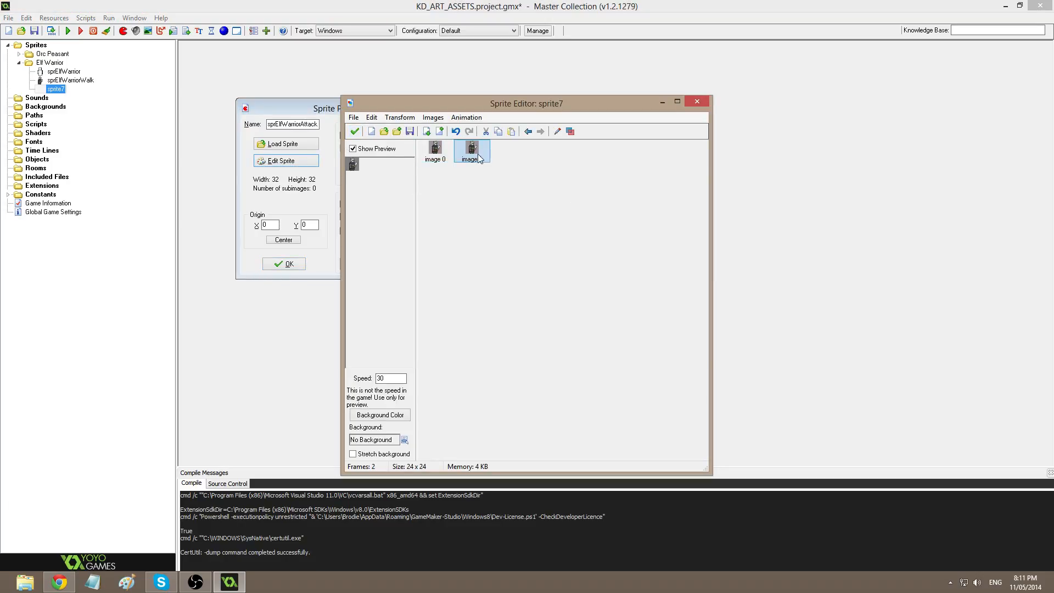
Open the second frame of the attack sprite for editing and resize the image editor window.
{"action": "double_click", "coordinate": [478, 155]}
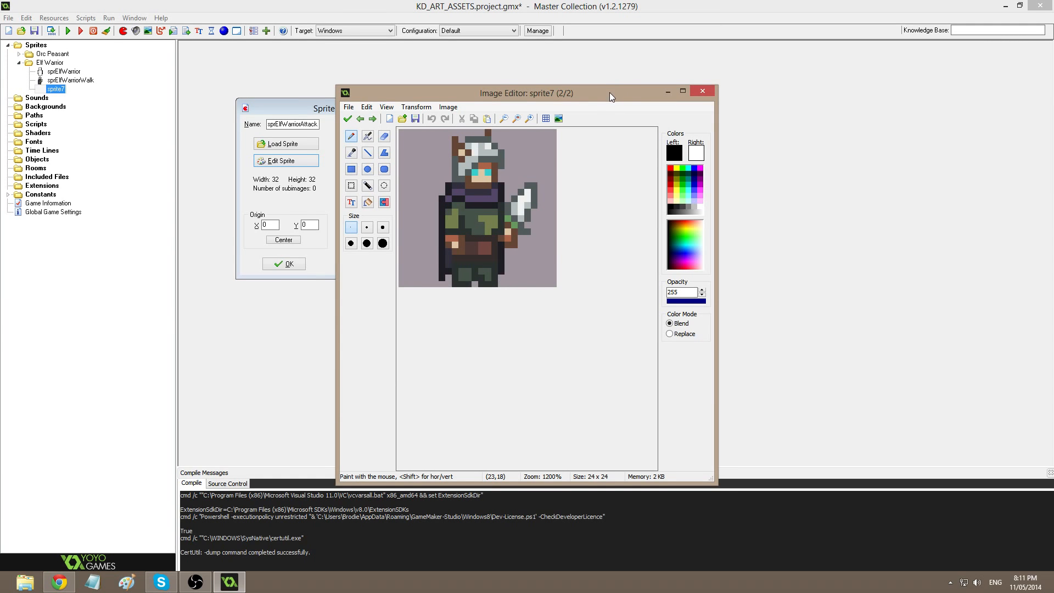
{"action": "left_click_drag", "start_coordinate": [609, 92], "coordinate": [567, 83]}
{"action": "left_click_drag", "start_coordinate": [675, 461], "coordinate": [761, 331]}
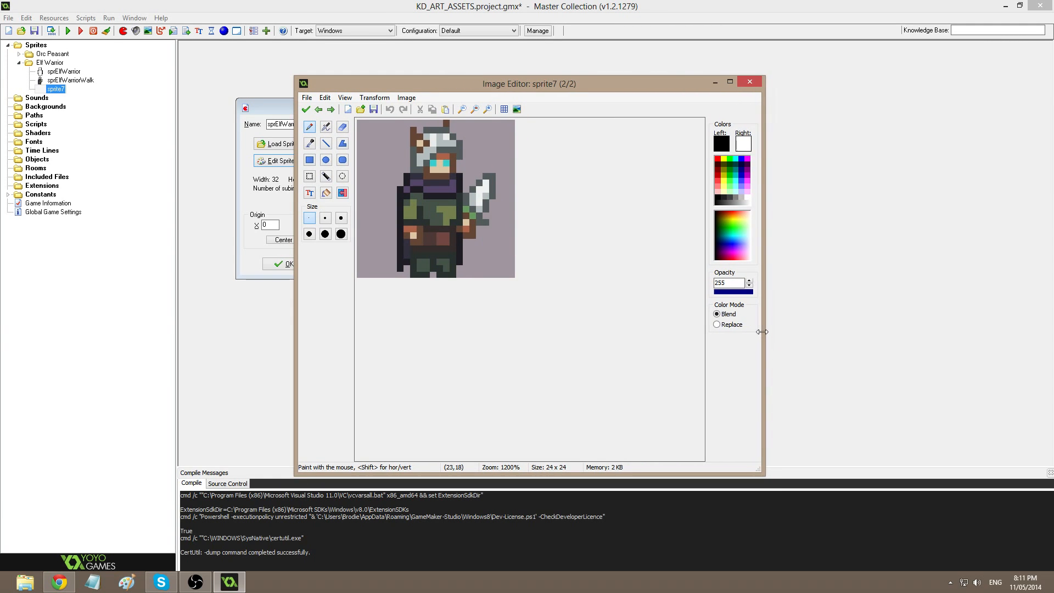
{"action": "left_click_drag", "start_coordinate": [760, 473], "coordinate": [750, 410]}
Try a straight line from the axe to the head in the second frame, and undo it.
{"action": "left_click", "coordinate": [325, 143]}
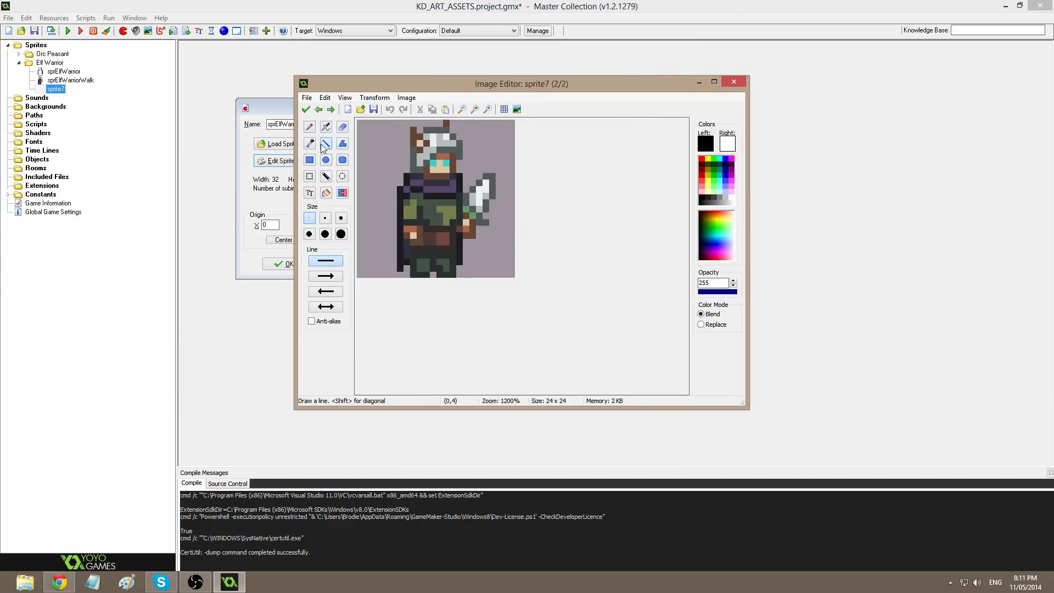
{"action": "scroll", "coordinate": [445, 217], "scroll_direction": "up", "scroll_amount": 1}
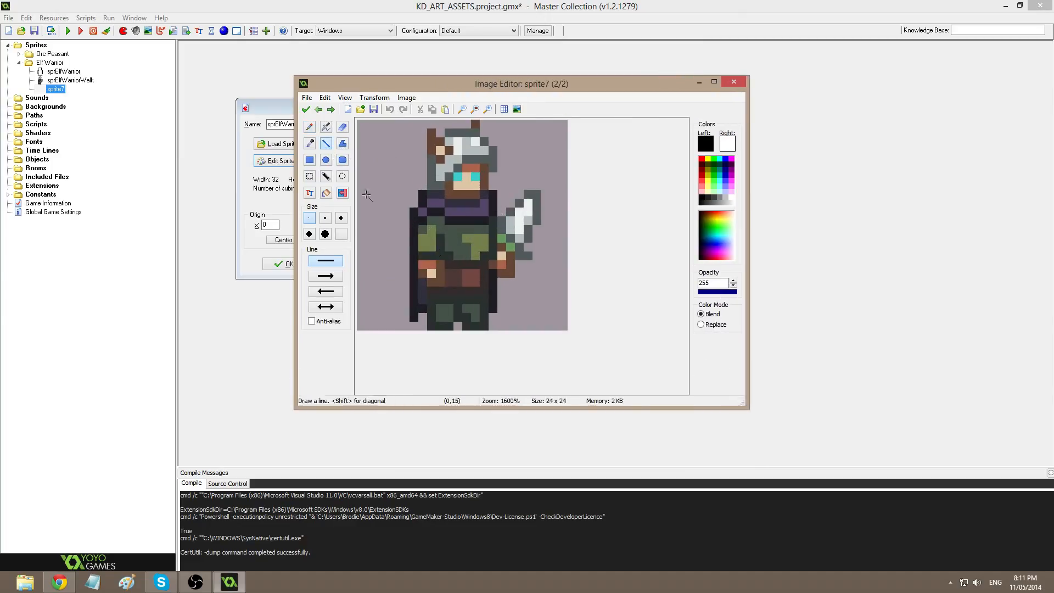
{"action": "left_click", "coordinate": [305, 110]}
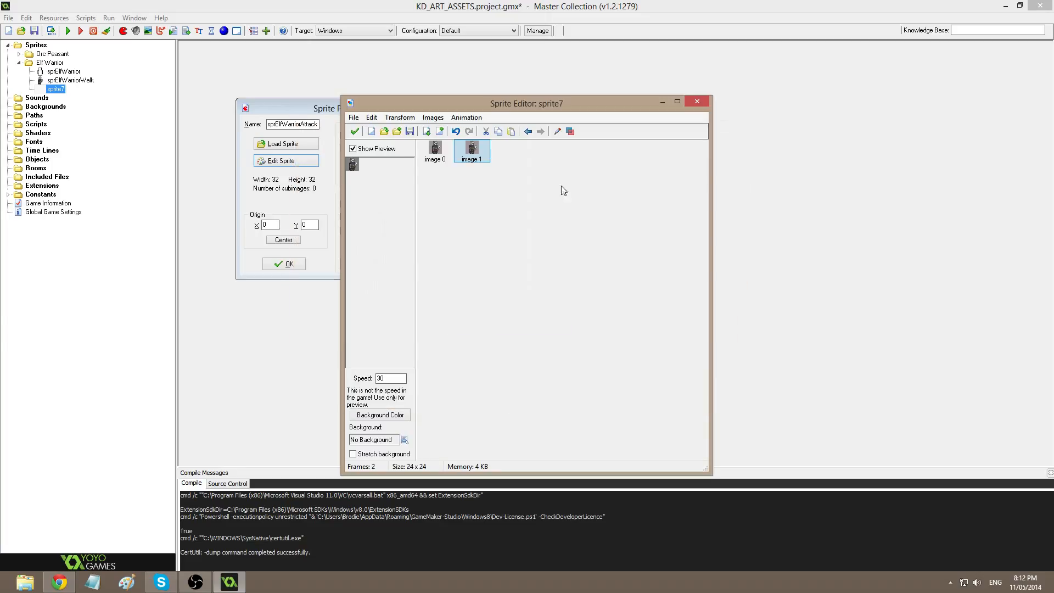
{"action": "left_click", "coordinate": [432, 160], "text": "shift"}
{"action": "double_click", "coordinate": [482, 158]}
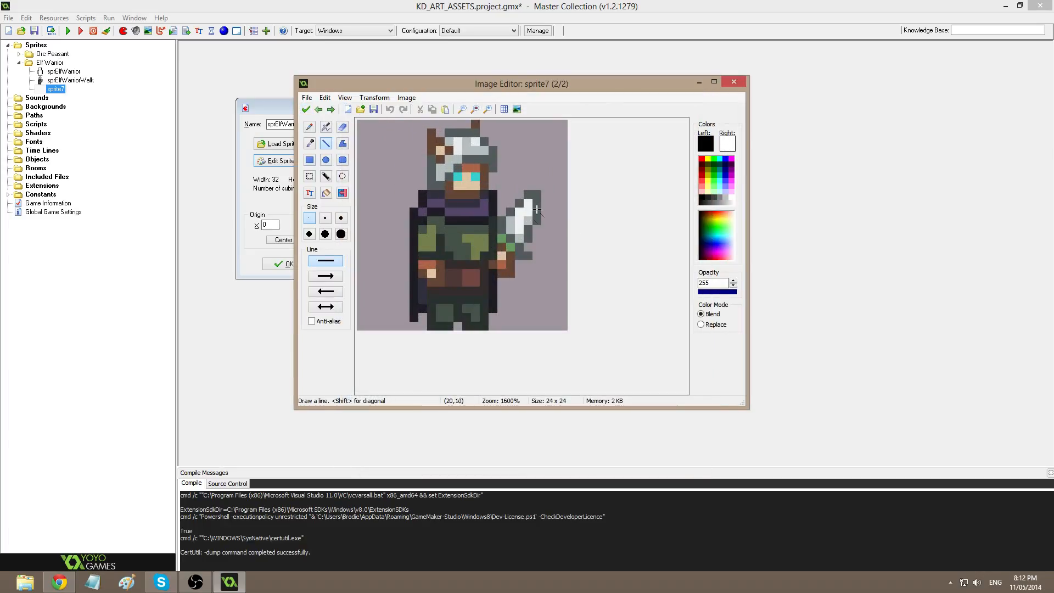
{"action": "left_click_drag", "start_coordinate": [533, 185], "coordinate": [456, 149]}
{"action": "key", "text": "ctrl+z"}
Try shifting the warrior's upper body two pixels to the right in the second frame.
{"action": "key", "text": "s"}
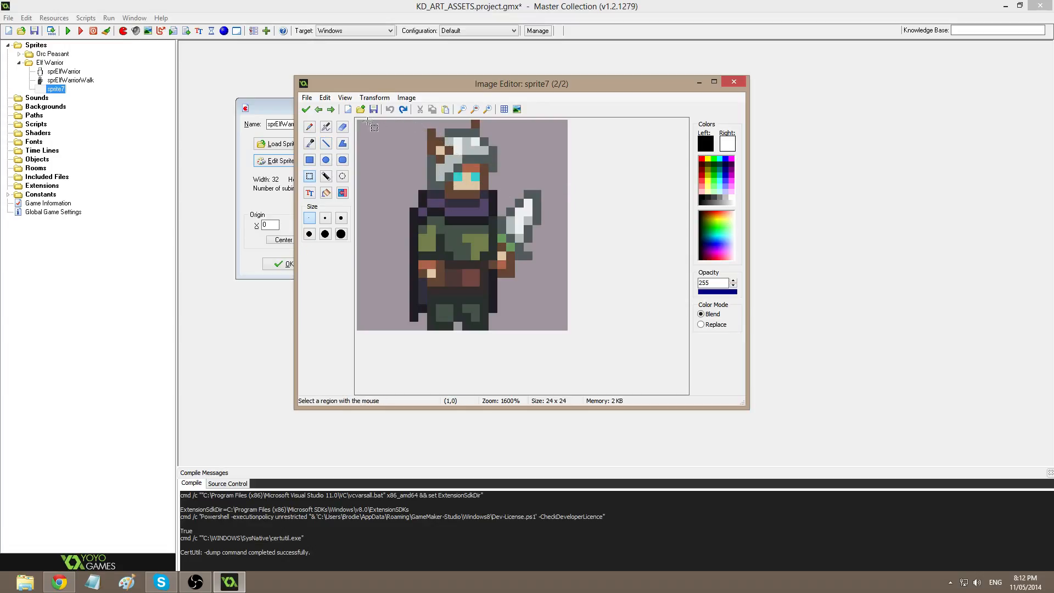
{"action": "left_click_drag", "start_coordinate": [359, 121], "coordinate": [565, 279]}
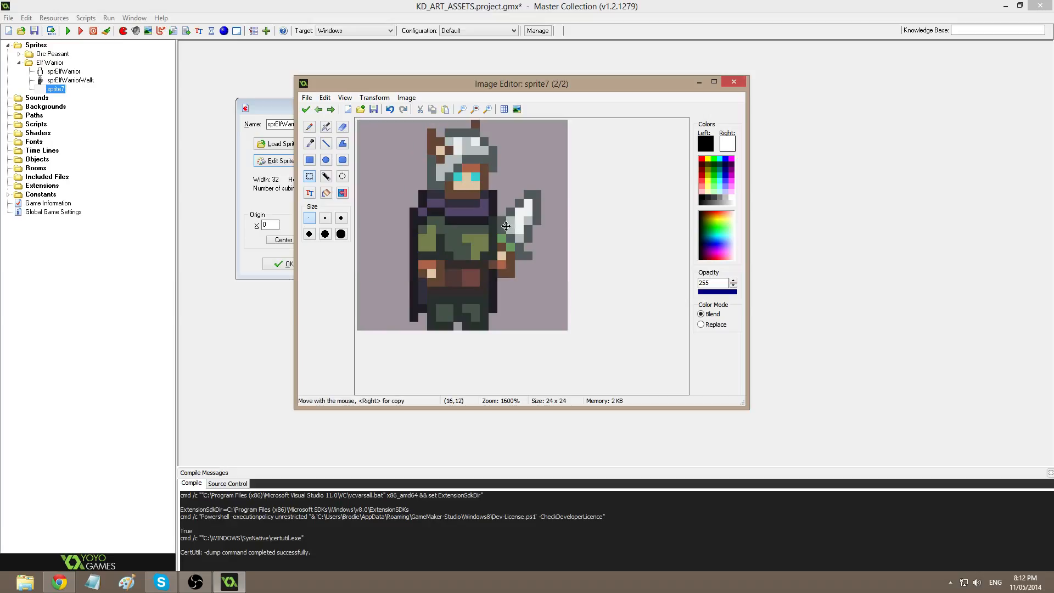
{"action": "left_click_drag", "start_coordinate": [503, 226], "coordinate": [495, 225]}
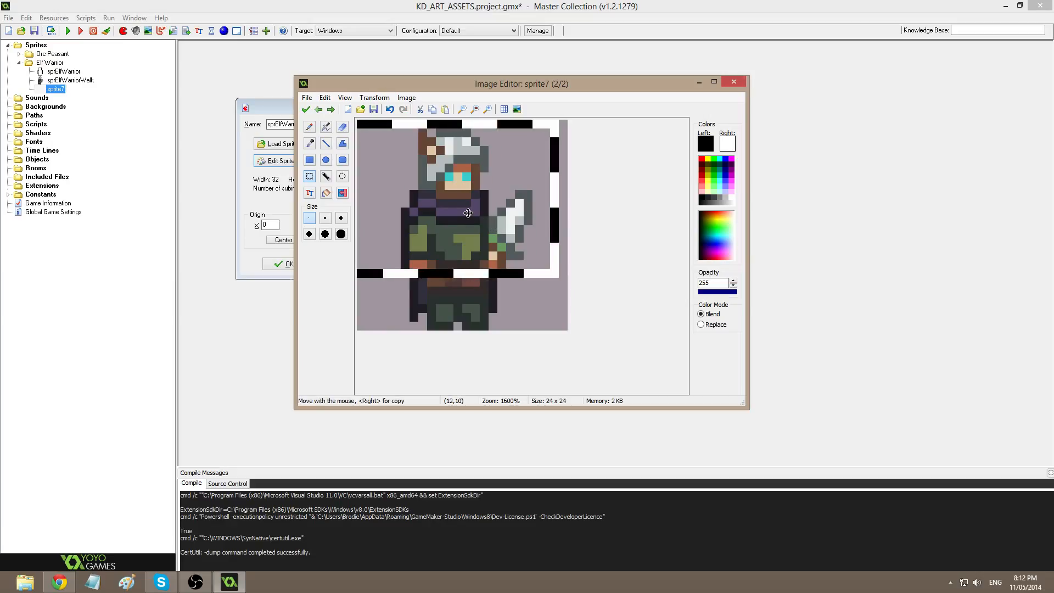
{"action": "left_click", "coordinate": [448, 200]}
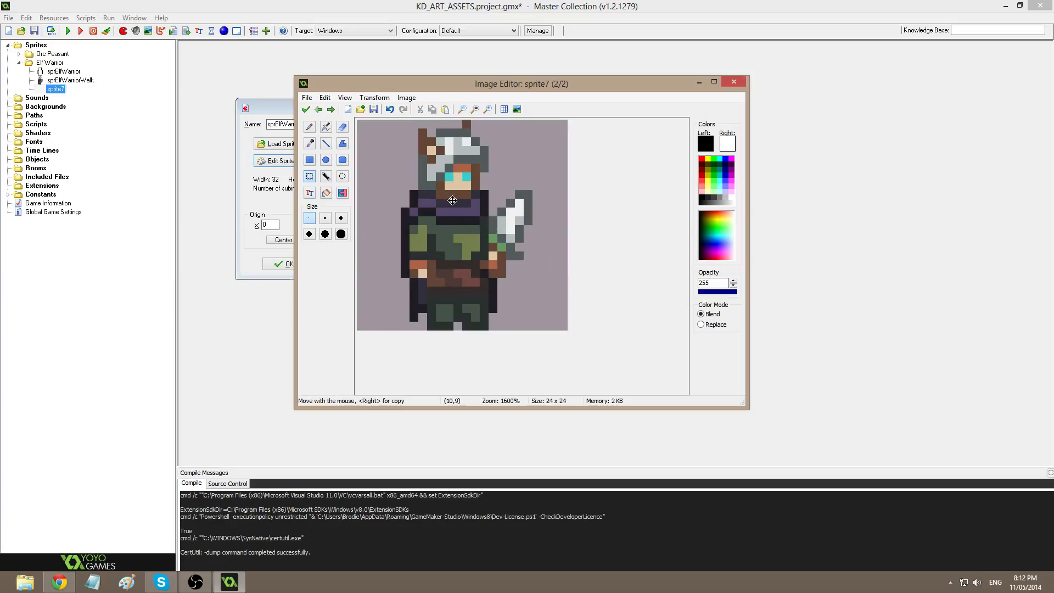
{"action": "left_click_drag", "start_coordinate": [452, 199], "coordinate": [479, 208]}
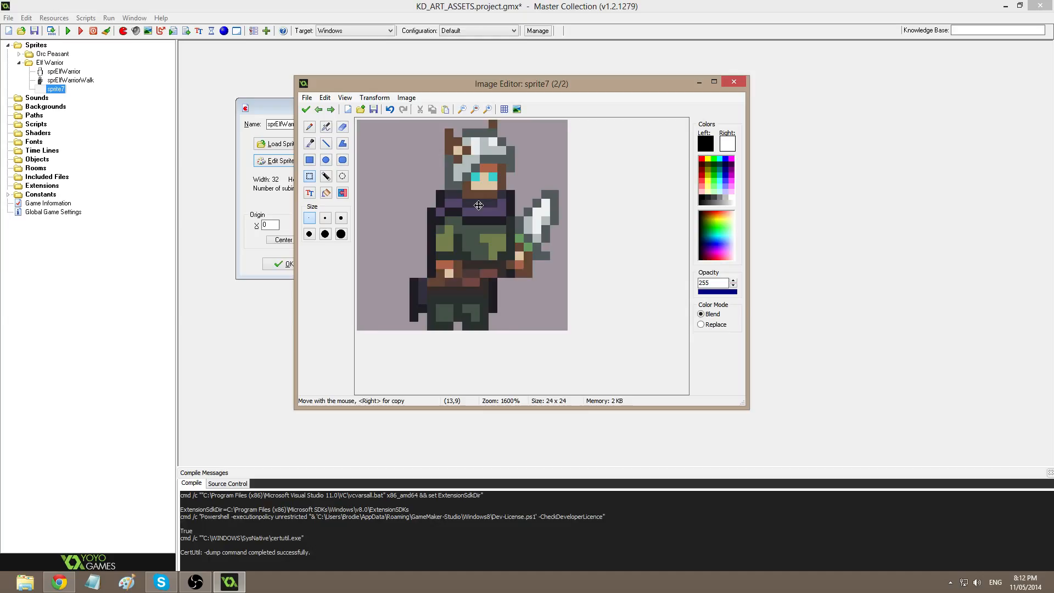
{"action": "left_click", "coordinate": [581, 266]}
{"action": "left_click", "coordinate": [306, 109]}
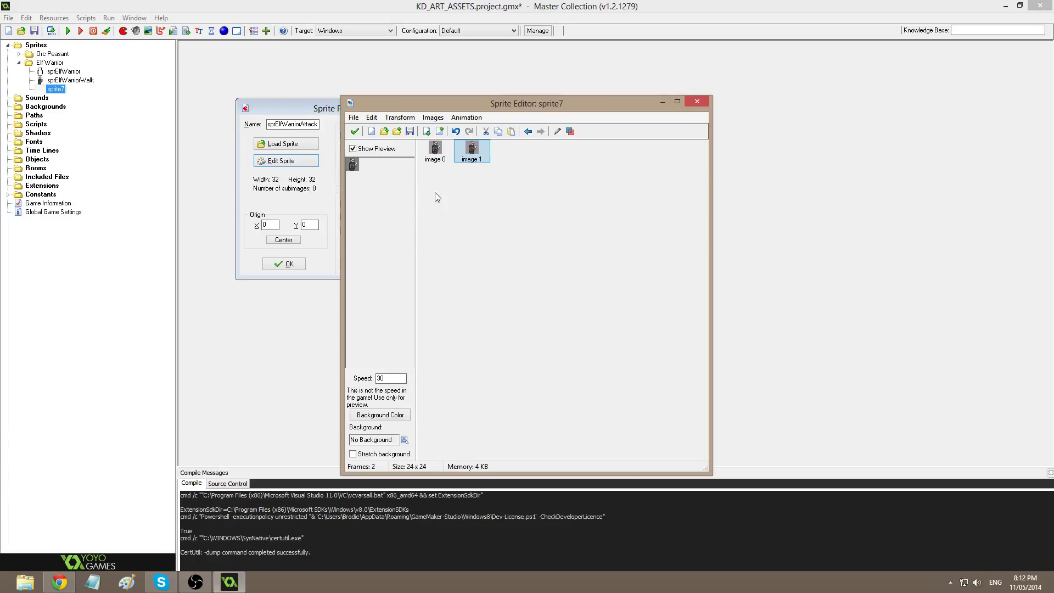
Resize the sprite's canvas to a width of 28 pixels without keeping the aspect ratio.
{"action": "left_click", "coordinate": [473, 157]}
{"action": "left_click", "coordinate": [399, 118]}
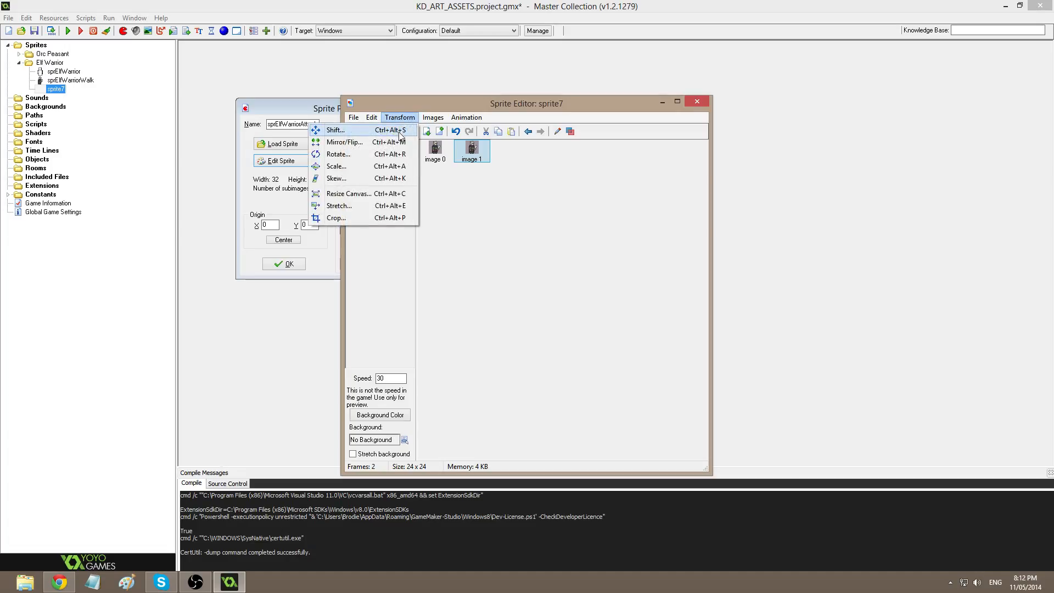
{"action": "left_click", "coordinate": [382, 196]}
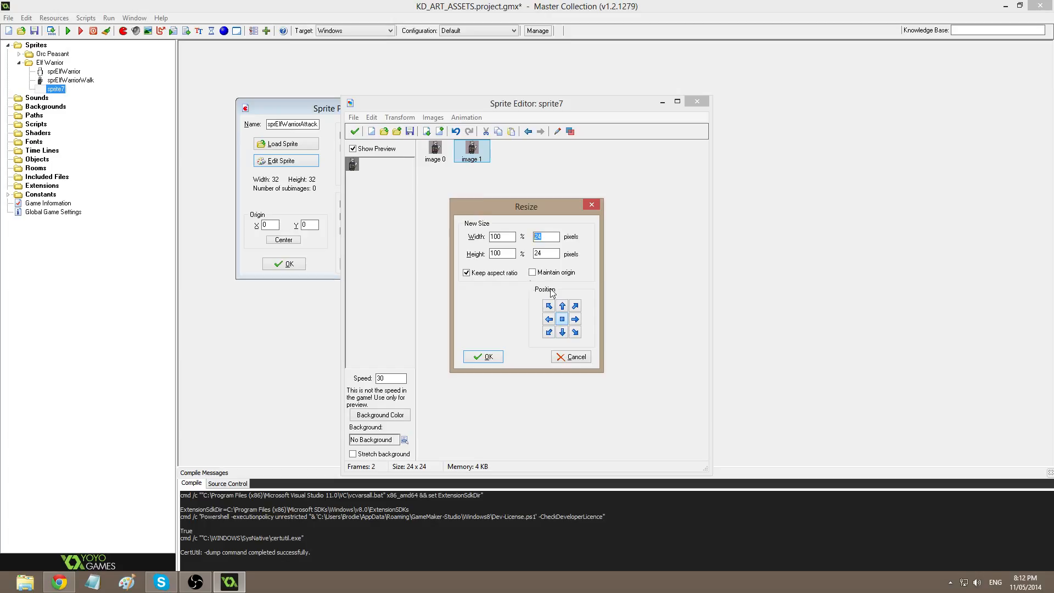
{"action": "left_click", "coordinate": [499, 274]}
{"action": "type", "text": "28"}
{"action": "key", "text": "Return"}
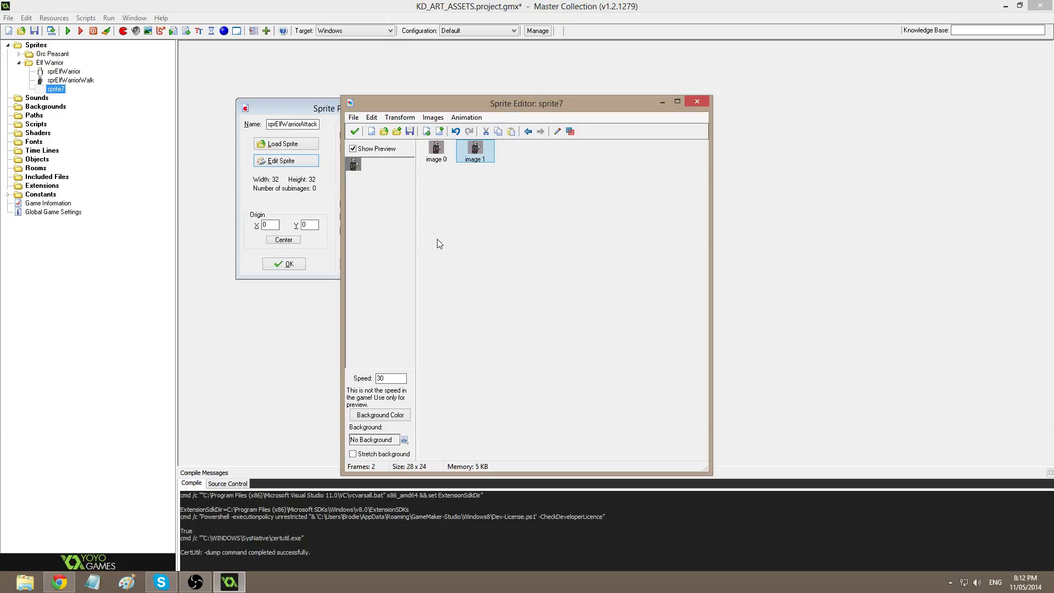
Check the second frame on the widened canvas, and set the sprite's canvas height to 25 pixels.
{"action": "double_click", "coordinate": [475, 149]}
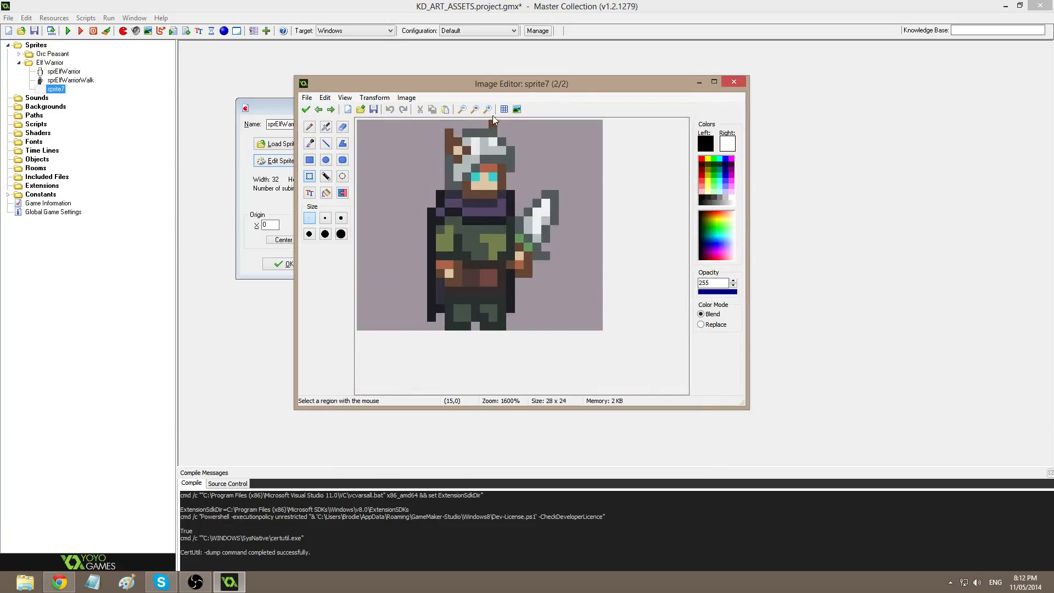
{"action": "left_click_drag", "start_coordinate": [583, 87], "coordinate": [581, 116]}
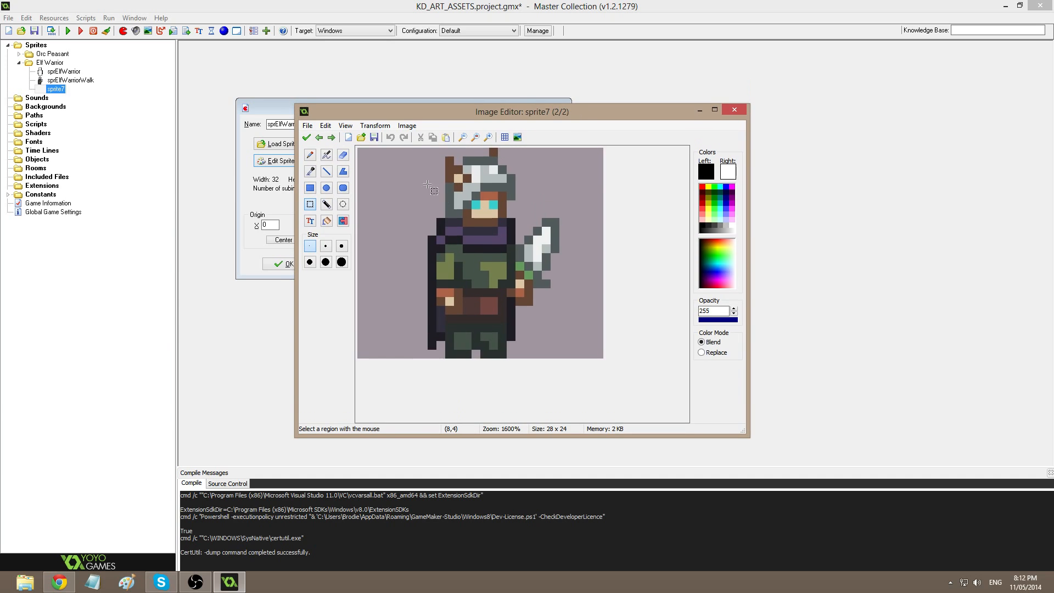
{"action": "left_click", "coordinate": [307, 137]}
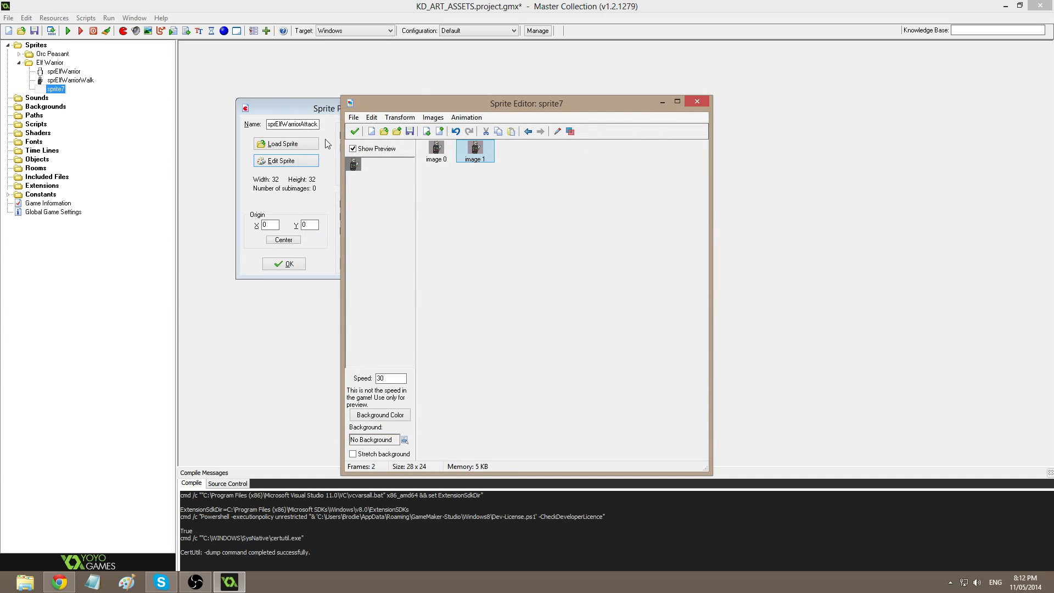
{"action": "left_click", "coordinate": [399, 117]}
{"action": "left_click", "coordinate": [467, 117]}
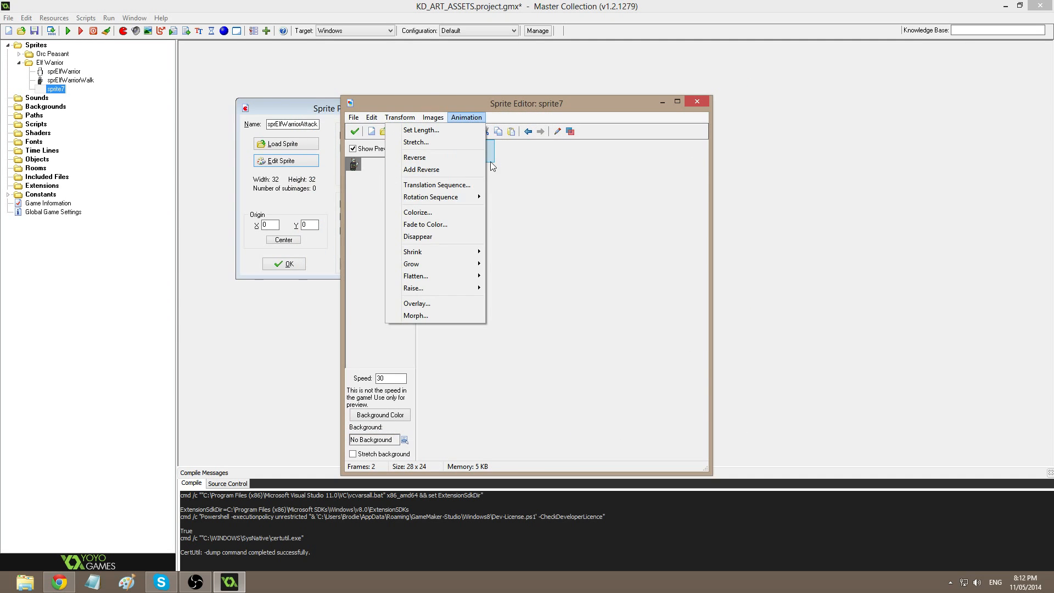
{"action": "left_click", "coordinate": [547, 193]}
{"action": "left_click", "coordinate": [399, 117]}
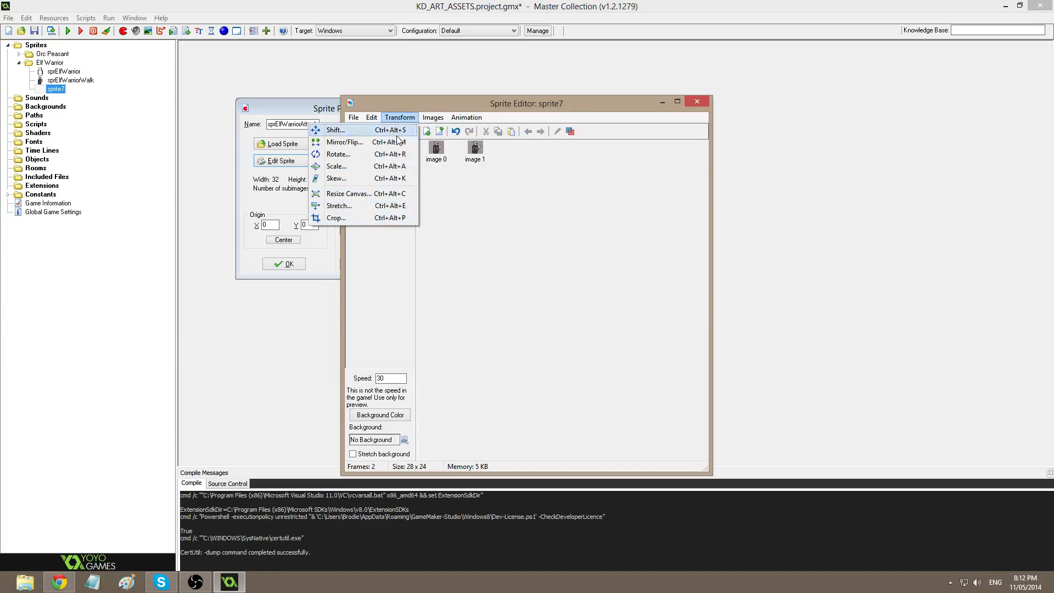
{"action": "left_click", "coordinate": [393, 195]}
{"action": "left_click_drag", "start_coordinate": [553, 253], "coordinate": [353, 252]}
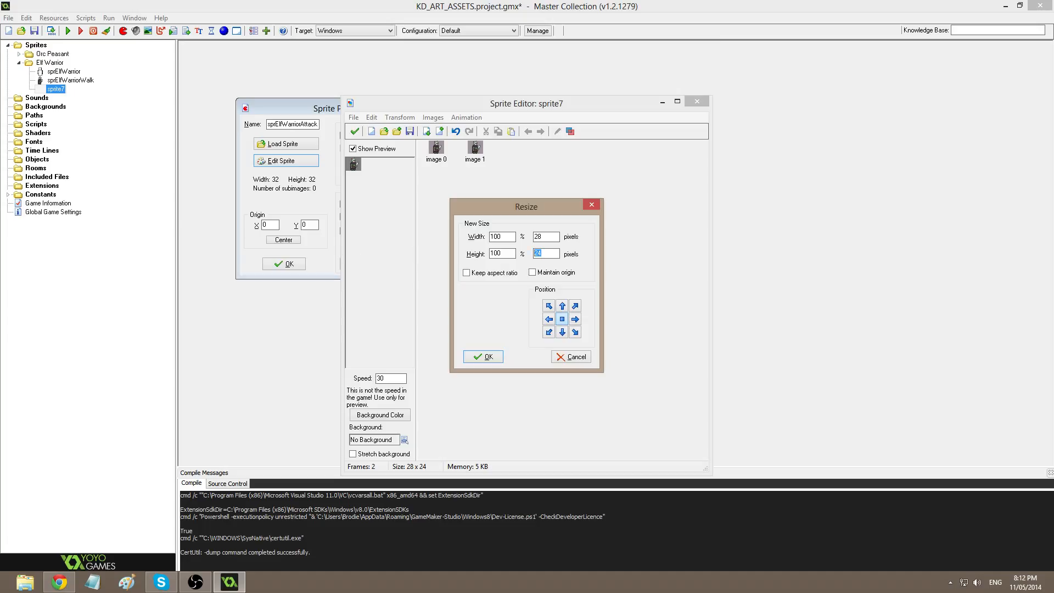
{"action": "type", "text": "25"}
{"action": "key", "text": "Return"}
Shift the warrior down one pixel in both frames so it stands on the canvas's lower edge.
{"action": "double_click", "coordinate": [439, 147]}
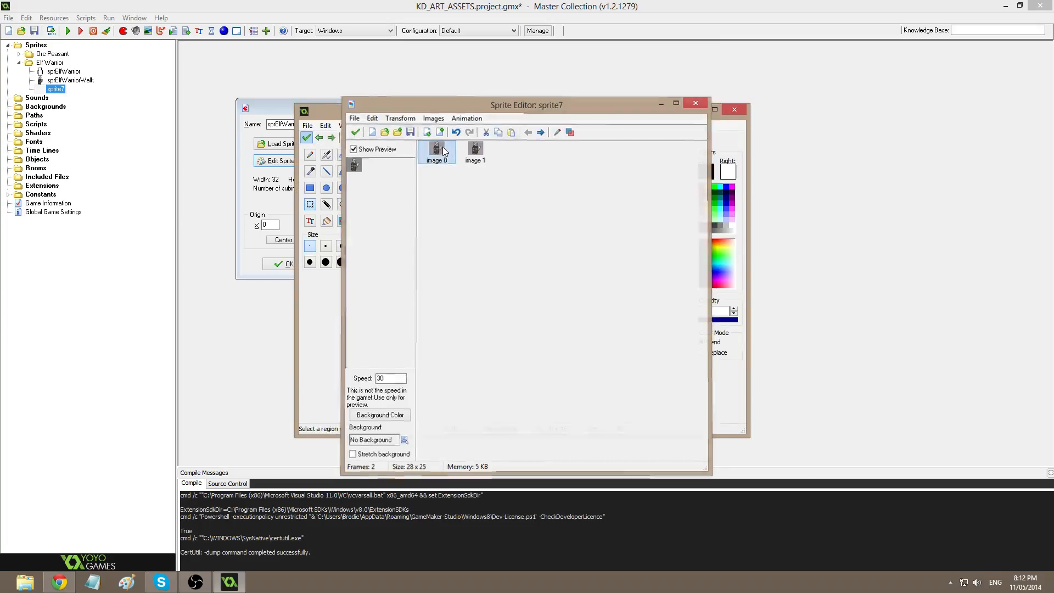
{"action": "left_click_drag", "start_coordinate": [449, 256], "coordinate": [472, 256]}
{"action": "key", "text": "Right"}
{"action": "key", "text": "ctrl+a"}
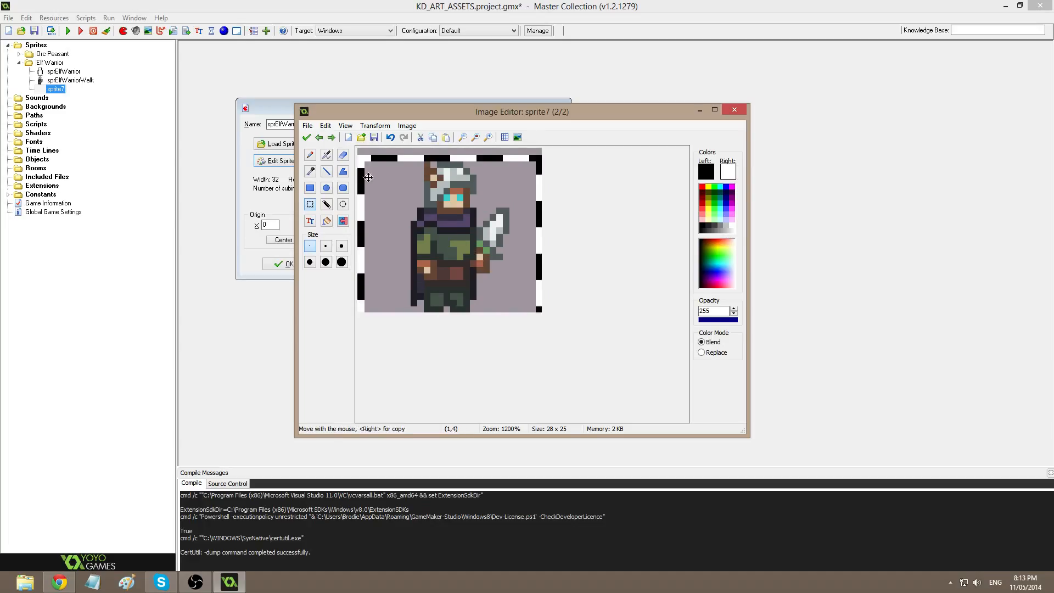
{"action": "left_click", "coordinate": [311, 155]}
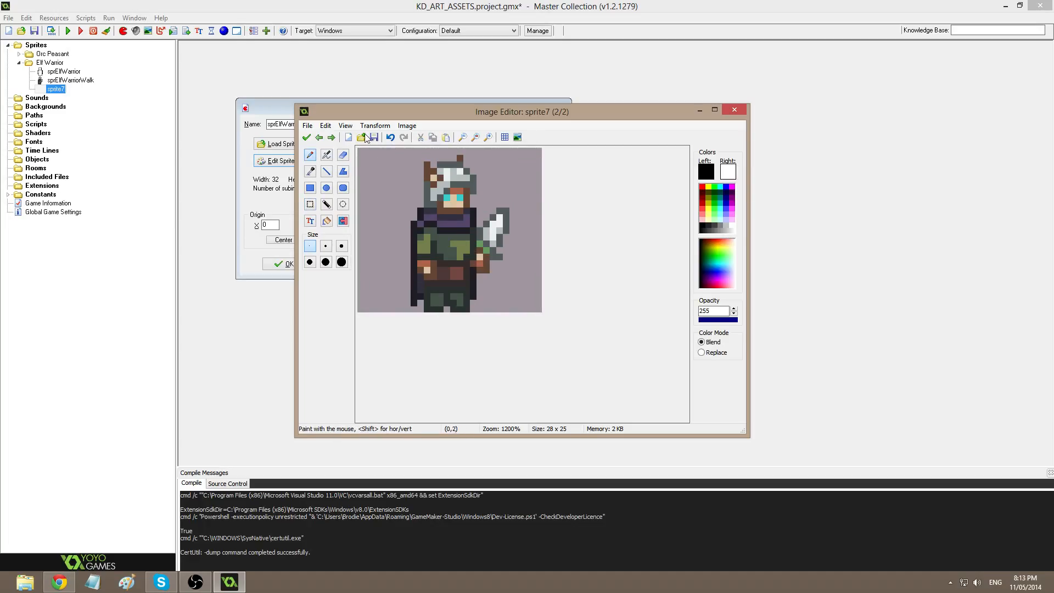
{"action": "left_click", "coordinate": [319, 139]}
{"action": "left_click", "coordinate": [319, 138]}
{"action": "left_click", "coordinate": [306, 137]}
Delete the stray black pixels beside the warrior's head with the Magic Wand, and set the color mode to Replace.
{"action": "double_click", "coordinate": [441, 152]}
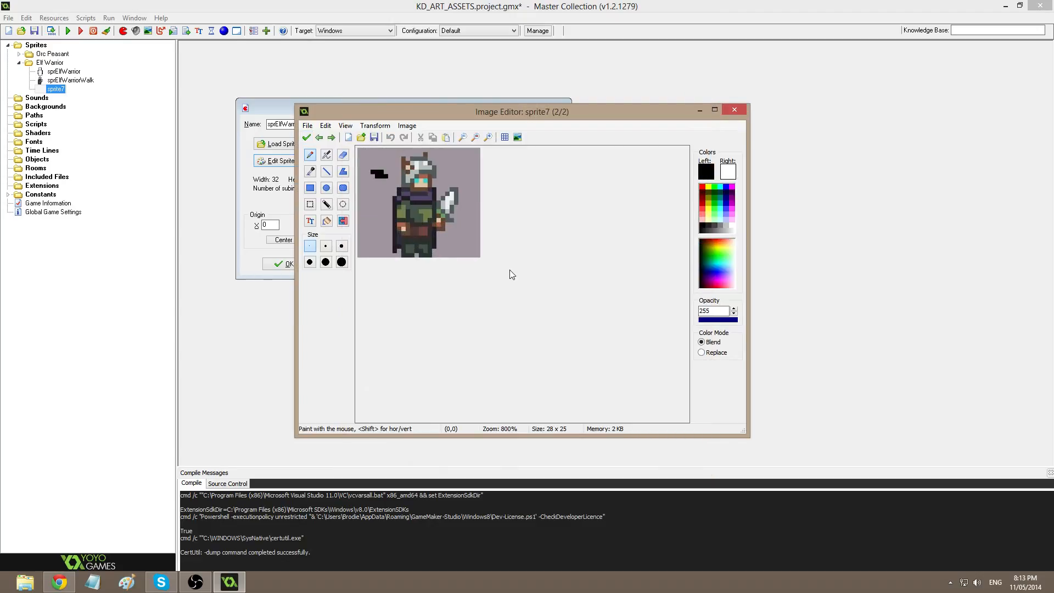
{"action": "key", "text": "Right"}
{"action": "key", "text": "Left"}
{"action": "key", "text": "Right"}
{"action": "scroll", "coordinate": [386, 175], "scroll_direction": "up", "scroll_amount": 2}
{"action": "left_click", "coordinate": [327, 204]}
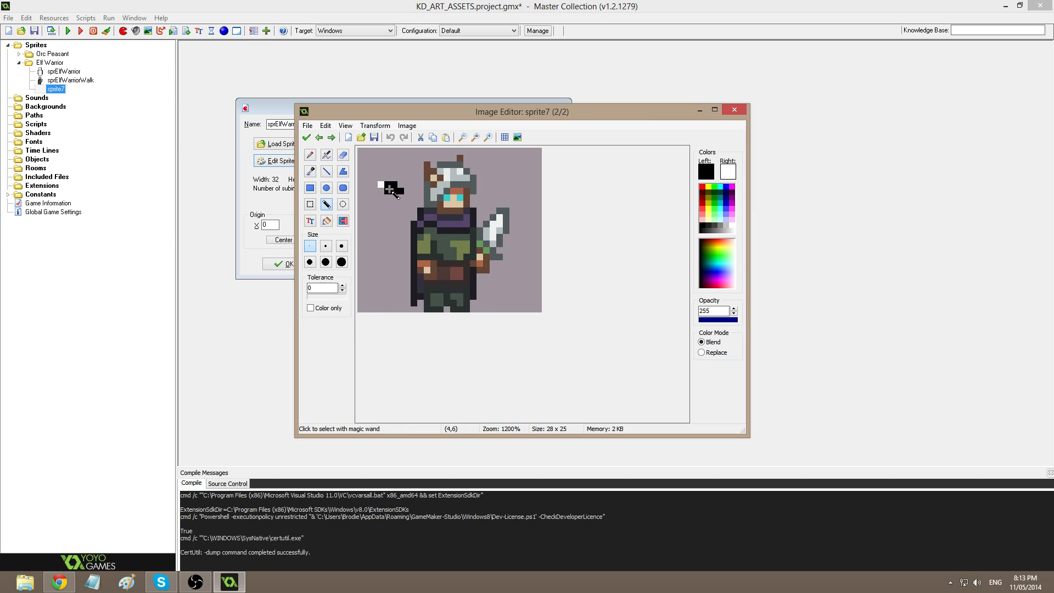
{"action": "left_click", "coordinate": [388, 188]}
{"action": "key", "text": "Delete"}
{"action": "left_click", "coordinate": [711, 354]}
{"action": "left_click", "coordinate": [306, 137]}
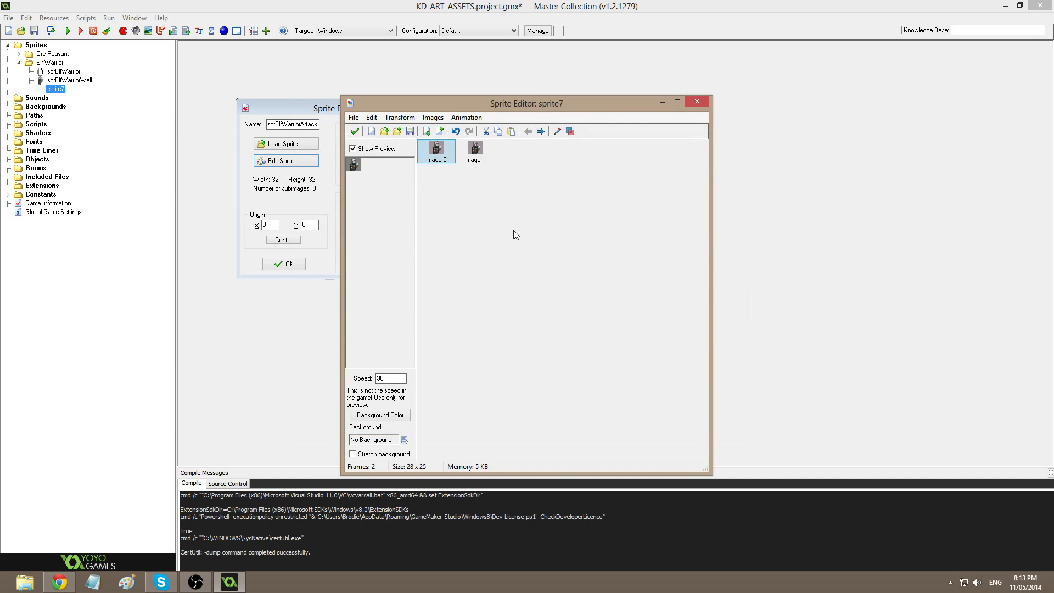
Open the second frame in an enlarged editor and shift the warrior's upper body one pixel left, leaving the legs in place.
{"action": "double_click", "coordinate": [489, 161]}
{"action": "scroll", "coordinate": [581, 324], "scroll_direction": "down", "scroll_amount": 2}
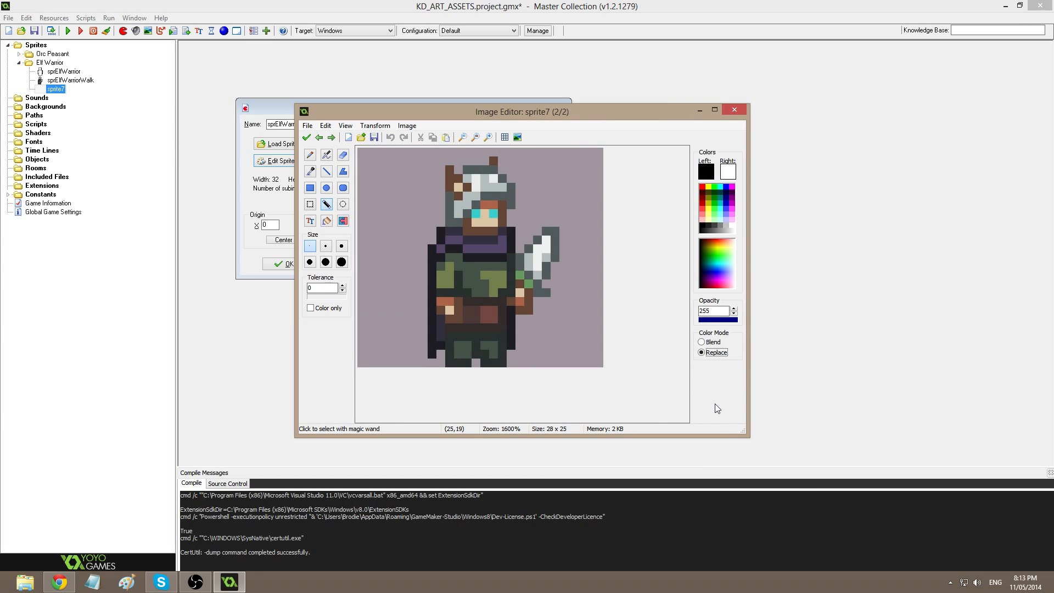
{"action": "left_click_drag", "start_coordinate": [748, 434], "coordinate": [829, 518]}
{"action": "left_click_drag", "start_coordinate": [571, 113], "coordinate": [550, 91]}
{"action": "left_click", "coordinate": [289, 182]}
{"action": "left_click_drag", "start_coordinate": [373, 126], "coordinate": [580, 317]}
{"action": "left_click_drag", "start_coordinate": [484, 268], "coordinate": [475, 267]}
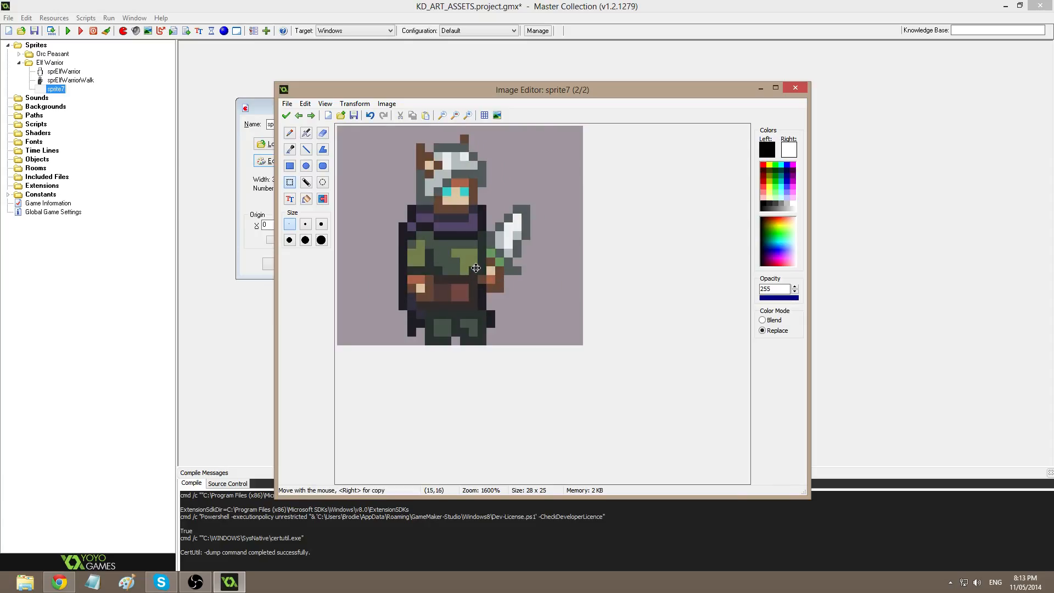
{"action": "scroll", "coordinate": [475, 268], "scroll_direction": "up", "scroll_amount": 1}
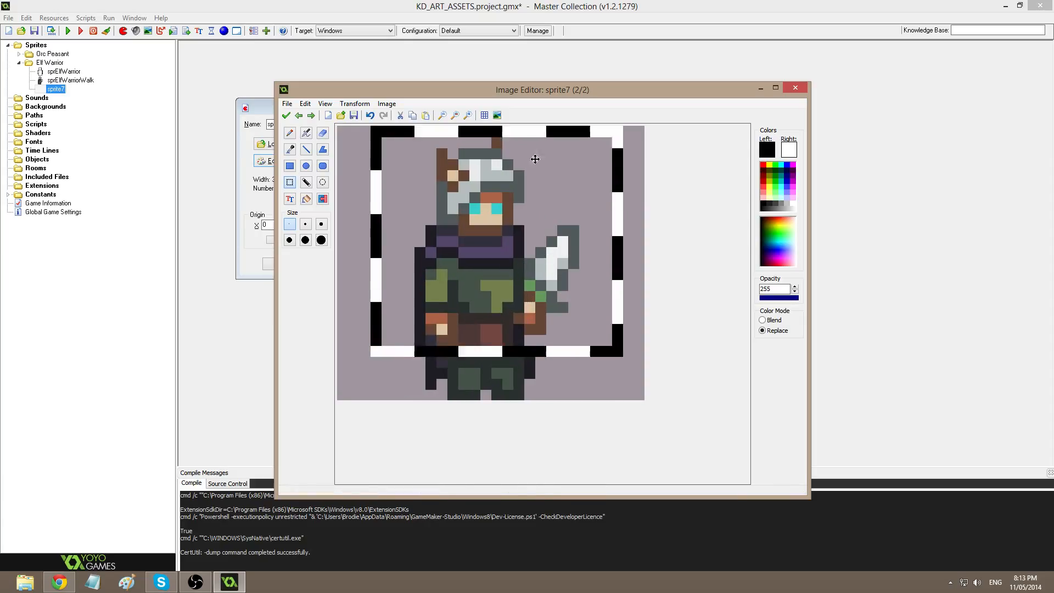
{"action": "left_click", "coordinate": [354, 231]}
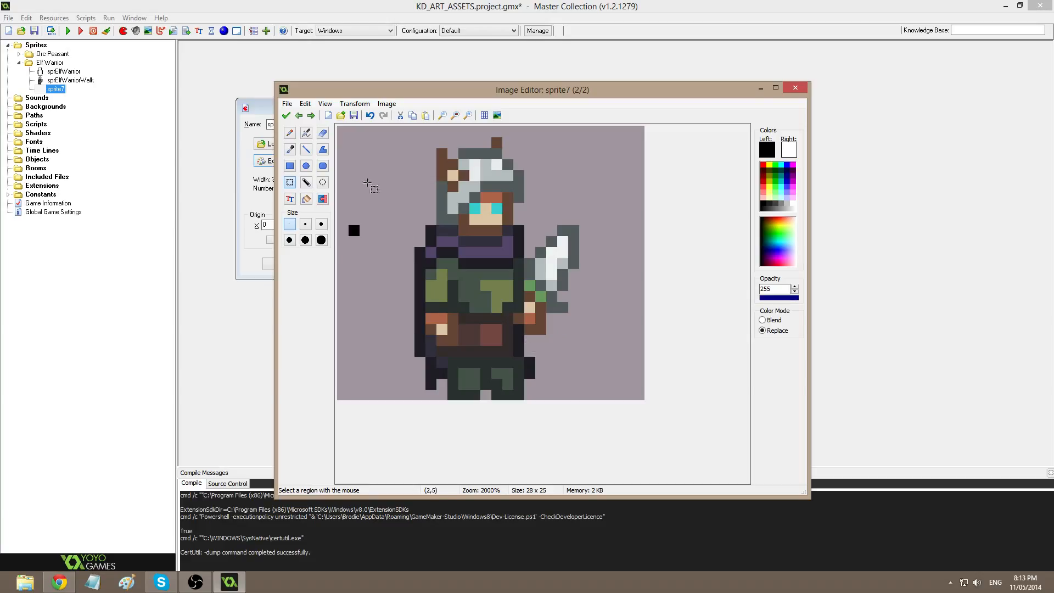
{"action": "left_click", "coordinate": [306, 148]}
{"action": "left_click", "coordinate": [432, 374], "text": "ctrl"}
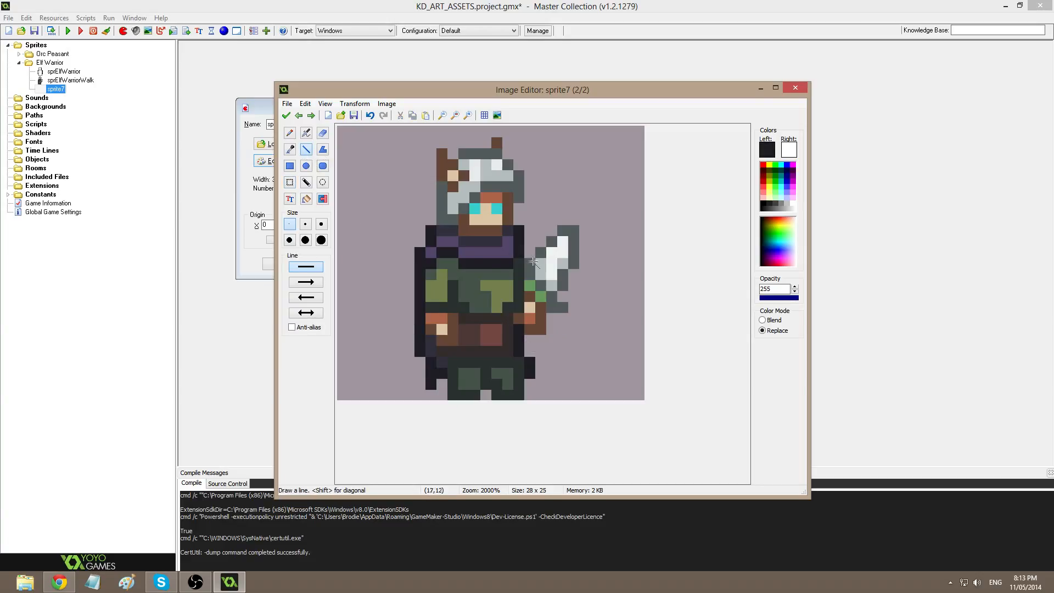
{"action": "left_click", "coordinate": [302, 155]}
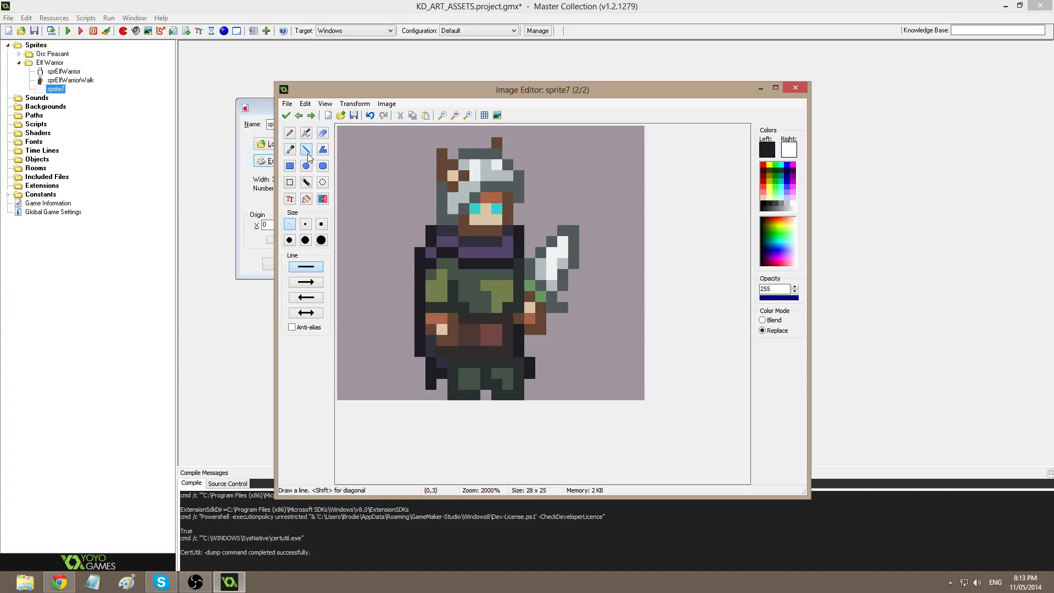
Move the warrior's empty-handed arm one pixel right, and darken the belt pixels beside the hand with the Pencil.
{"action": "left_click", "coordinate": [290, 182]}
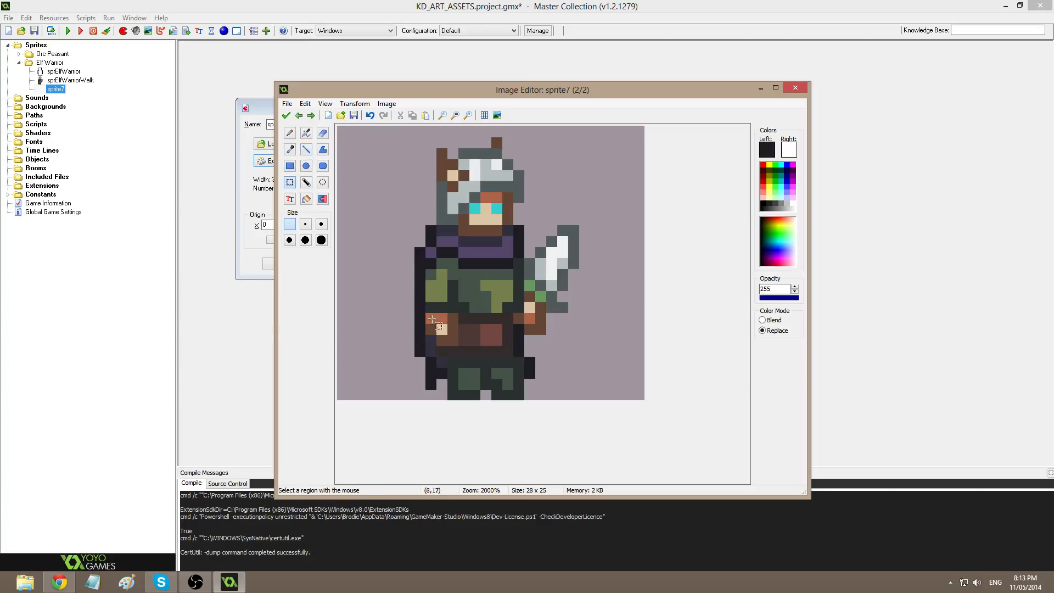
{"action": "mouse_move", "coordinate": [426, 269]}
{"action": "left_mouse_down"}
{"action": "mouse_move", "coordinate": [447, 357]}
{"action": "mouse_move", "coordinate": [470, 338]}
{"action": "mouse_move", "coordinate": [450, 326]}
{"action": "mouse_move", "coordinate": [467, 347]}
{"action": "mouse_move", "coordinate": [464, 336]}
{"action": "left_mouse_up"}
{"action": "key", "text": "Escape"}
{"action": "key", "text": "d"}
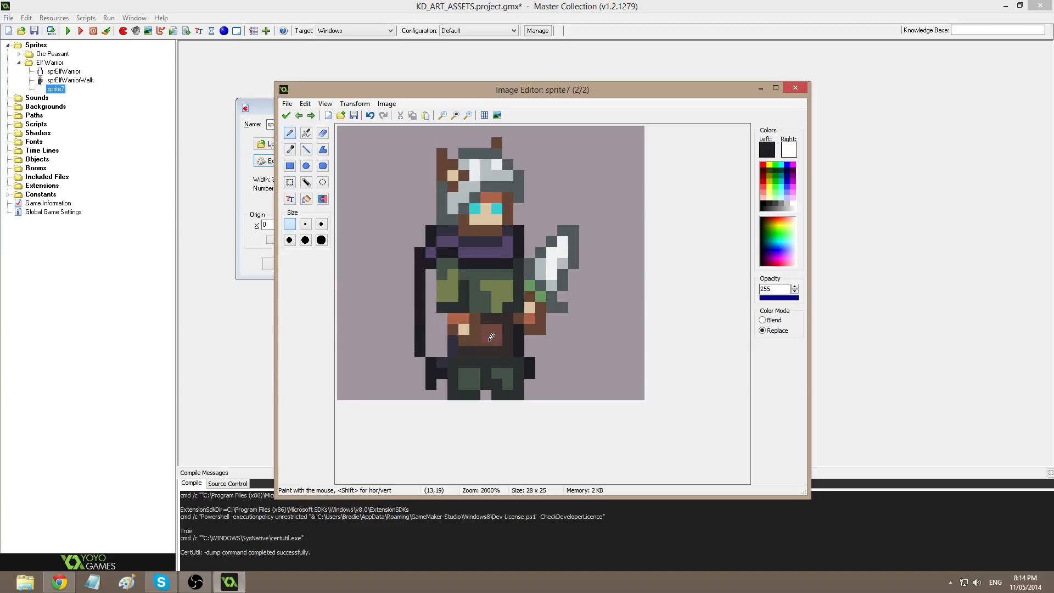
{"action": "left_click", "coordinate": [486, 326], "text": "ctrl"}
{"action": "left_click_drag", "start_coordinate": [488, 329], "coordinate": [488, 340]}
Fill the gap between the cape and the moved arm with the dark cape color, and add a brown pixel behind the forearm.
{"action": "left_click", "coordinate": [452, 305], "text": "ctrl"}
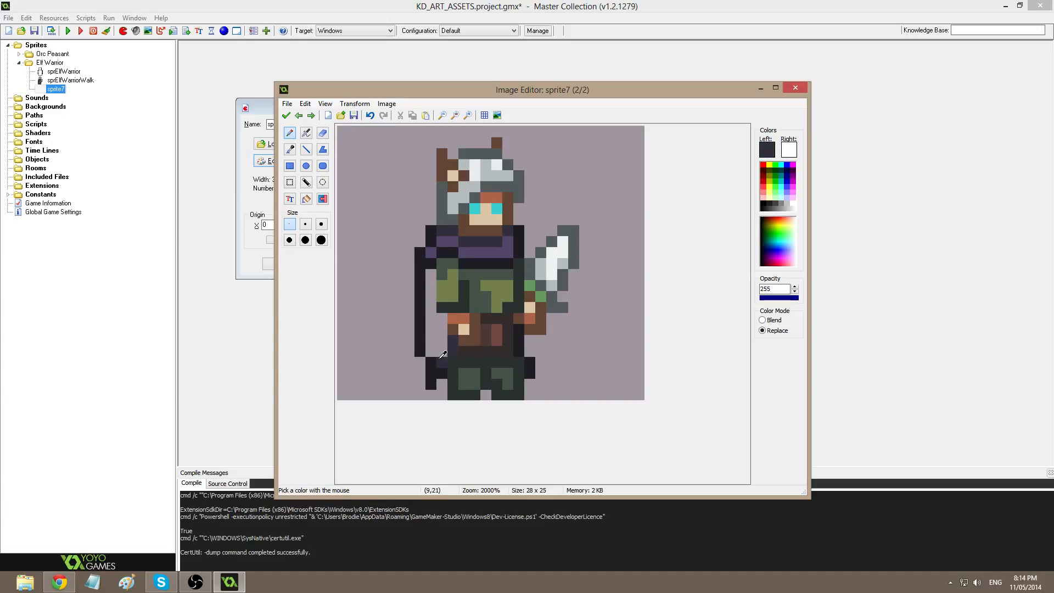
{"action": "key", "text": "f"}
{"action": "left_click", "coordinate": [437, 328]}
{"action": "key", "text": "d"}
{"action": "left_click", "coordinate": [454, 329], "text": "ctrl"}
{"action": "left_click", "coordinate": [442, 319]}
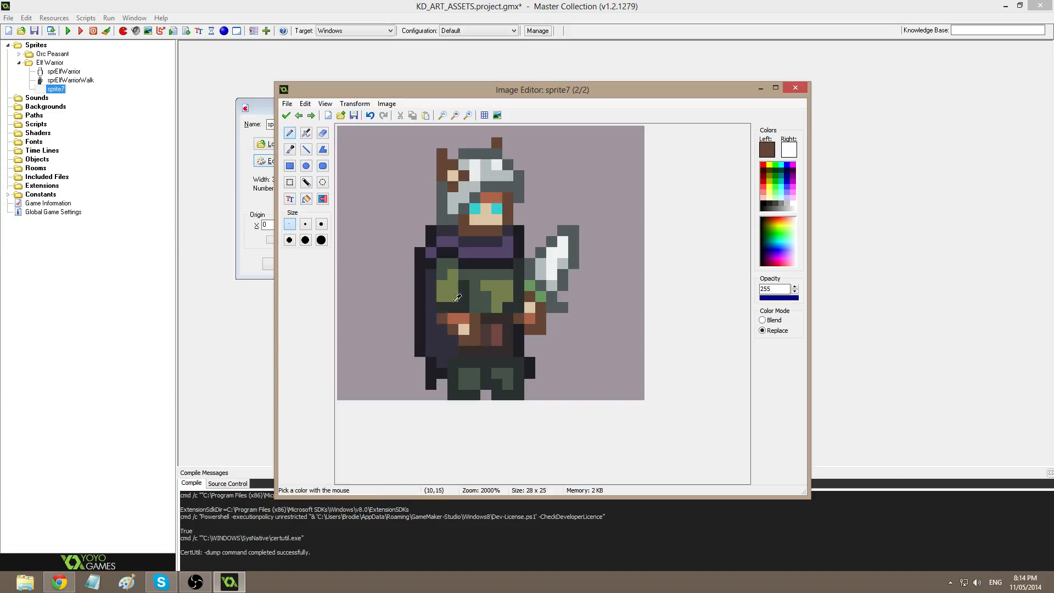
{"action": "left_click", "coordinate": [437, 296], "text": "ctrl"}
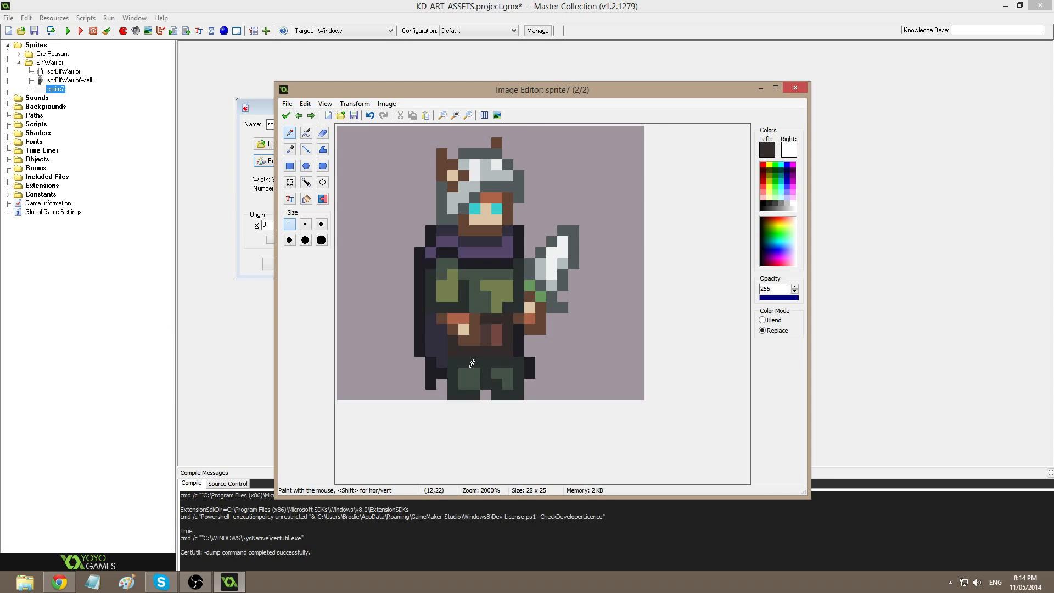
Move the warrior's left-hand leg one pixel left, and extend the lighter green shading on the other leg.
{"action": "key", "text": "s"}
{"action": "mouse_move", "coordinate": [452, 361]}
{"action": "left_mouse_down"}
{"action": "mouse_move", "coordinate": [492, 400]}
{"action": "mouse_move", "coordinate": [466, 384]}
{"action": "mouse_move", "coordinate": [491, 371]}
{"action": "left_mouse_up"}
{"action": "key", "text": "d"}
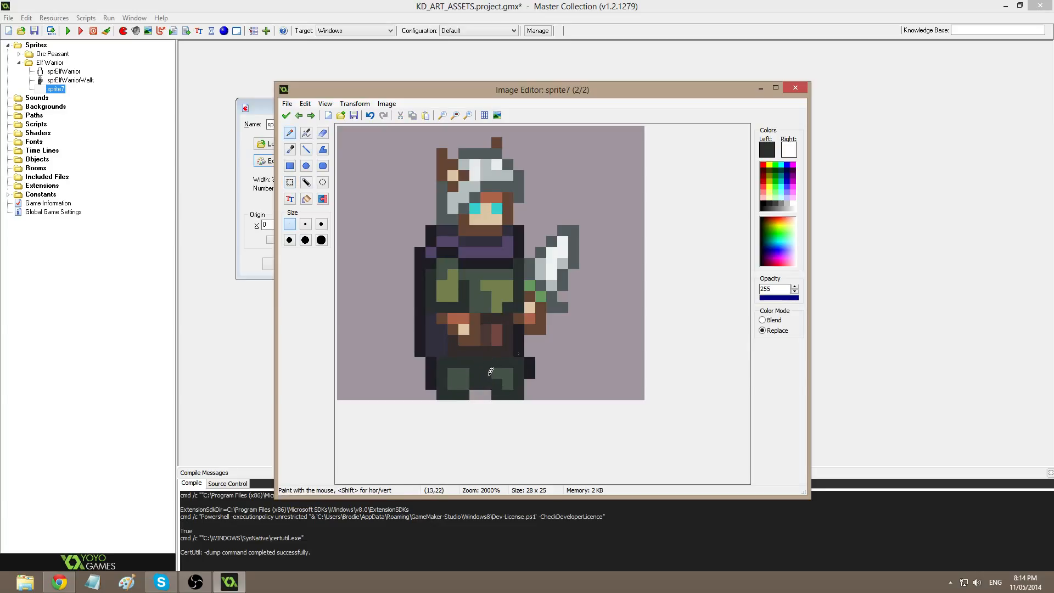
{"action": "left_click", "coordinate": [496, 375], "text": "ctrl"}
{"action": "left_click", "coordinate": [486, 373]}
{"action": "left_click", "coordinate": [498, 380]}
Trim the cape's left hem by a pixel and repaint its right hem flaring outward in the dark cape color, comparing with the first frame.
{"action": "left_click", "coordinate": [550, 375], "text": "ctrl"}
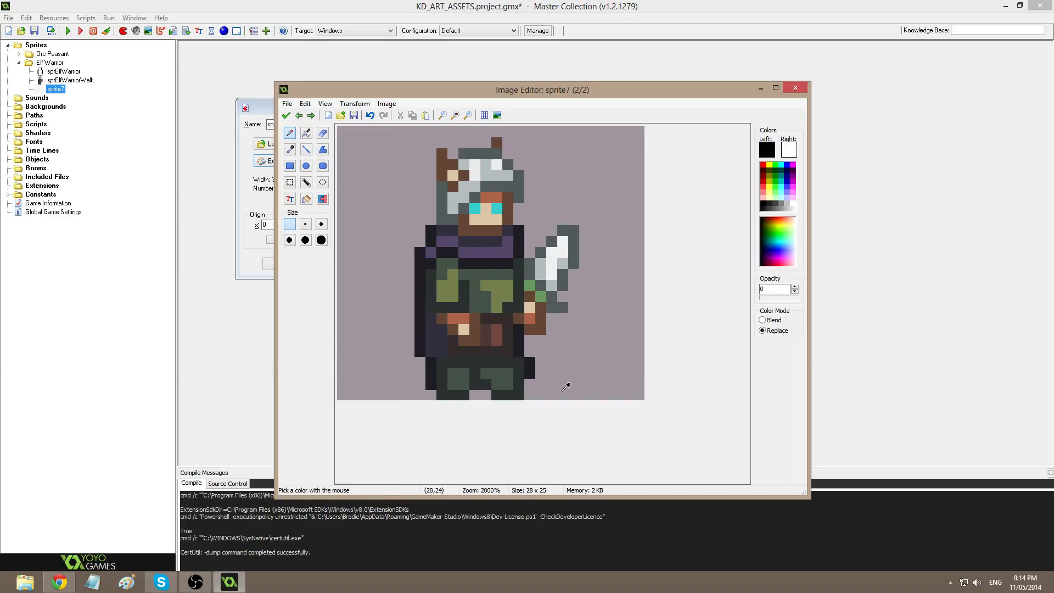
{"action": "left_click", "coordinate": [530, 360]}
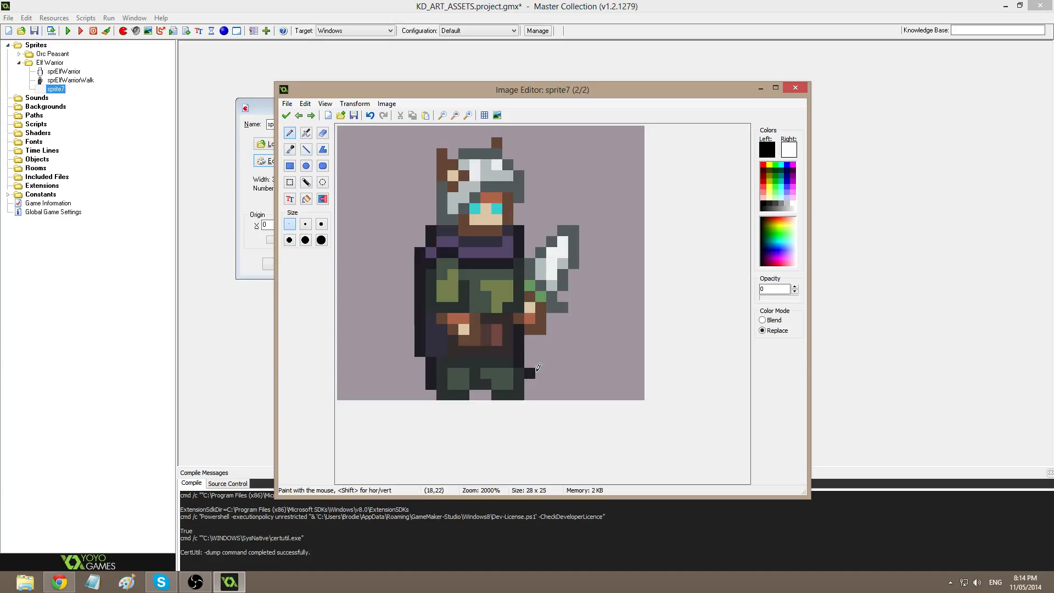
{"action": "left_click", "coordinate": [471, 380], "text": "ctrl"}
{"action": "left_click", "coordinate": [432, 362], "text": "ctrl"}
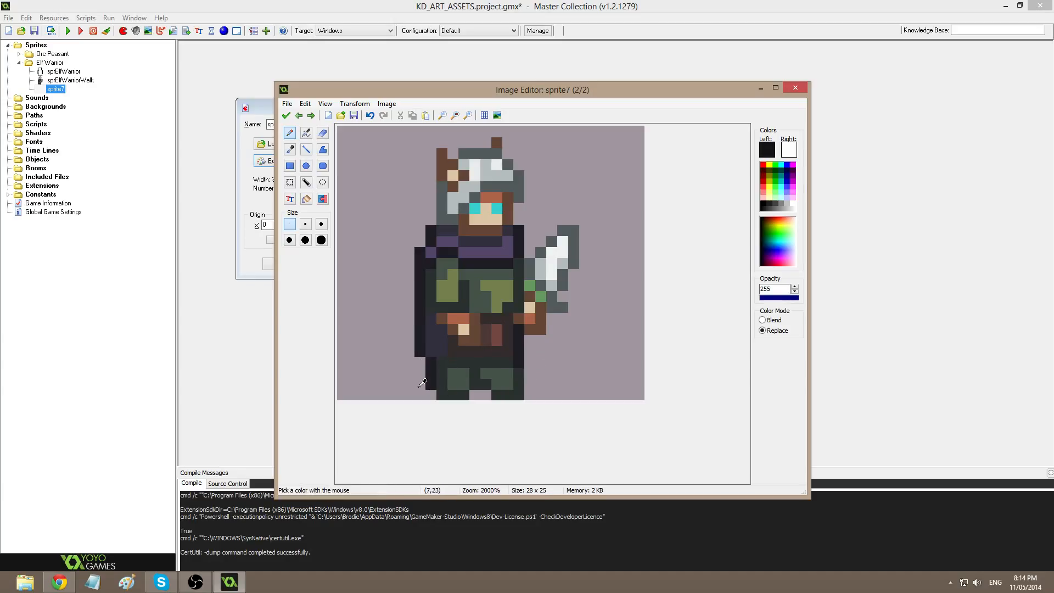
{"action": "left_click", "coordinate": [522, 358], "text": "ctrl"}
{"action": "left_click", "coordinate": [531, 372]}
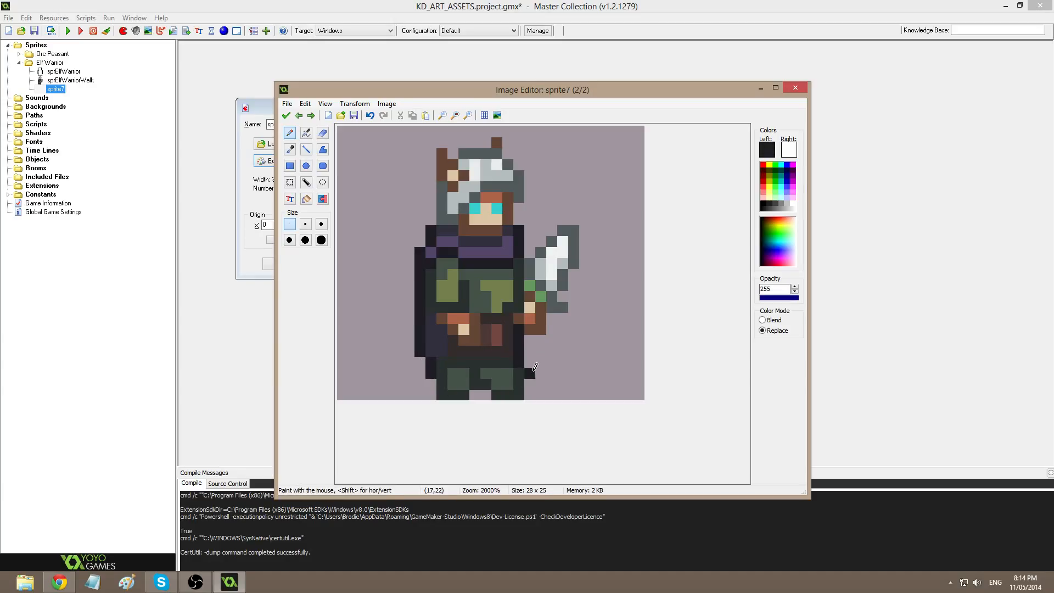
{"action": "left_click", "coordinate": [532, 363]}
{"action": "left_click_drag", "start_coordinate": [538, 373], "coordinate": [550, 373]}
{"action": "key", "text": "ctrl+z"}
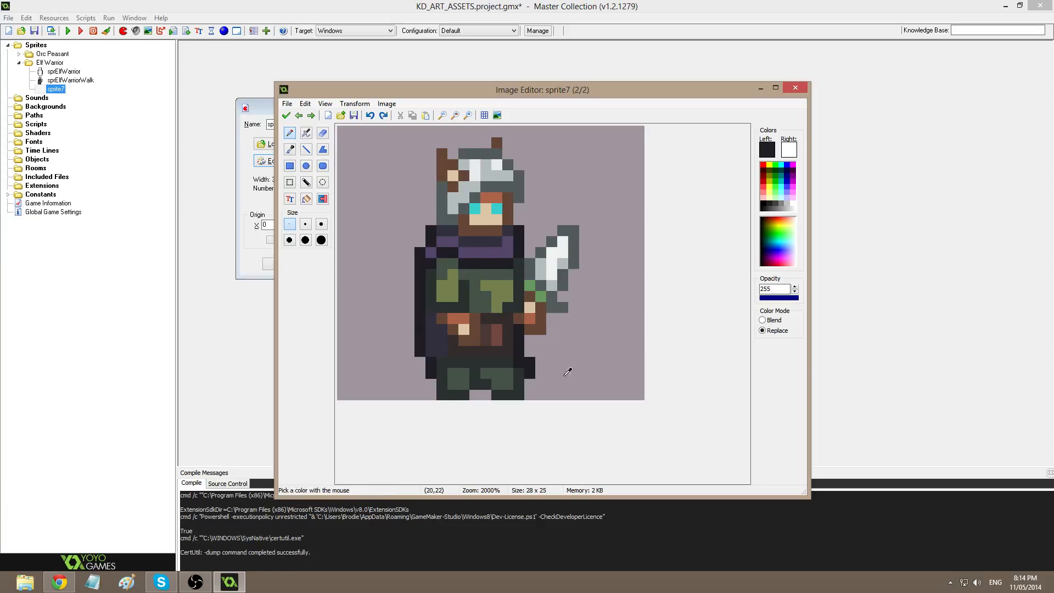
{"action": "left_click", "coordinate": [540, 372]}
{"action": "key", "text": "Left"}
{"action": "key", "text": "Right"}
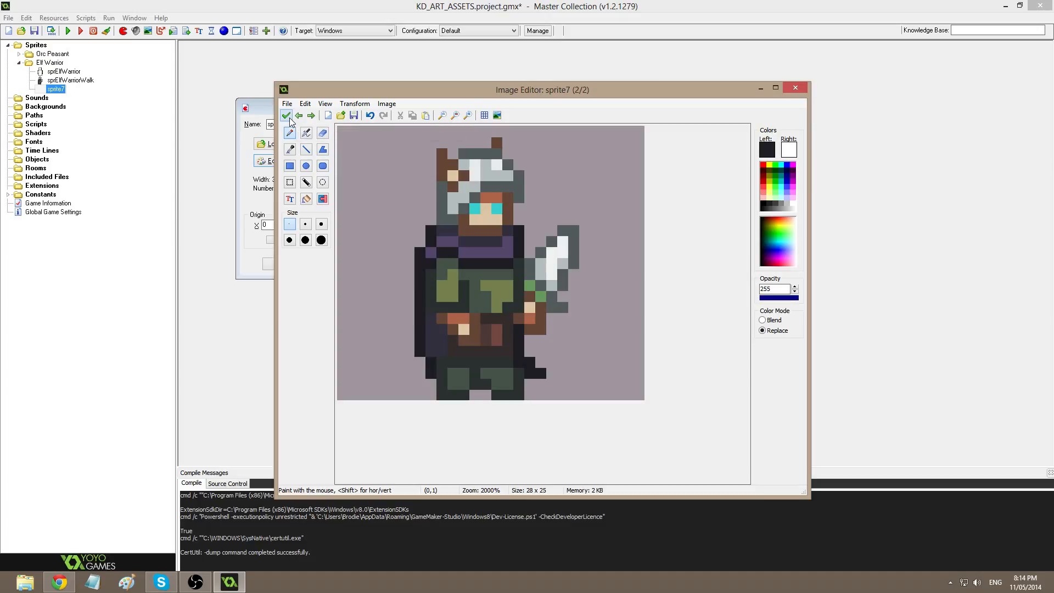
Move the weapon in selected sections up and to the left so that only its outer edge sticks out beside the shoulder.
{"action": "key", "text": "s"}
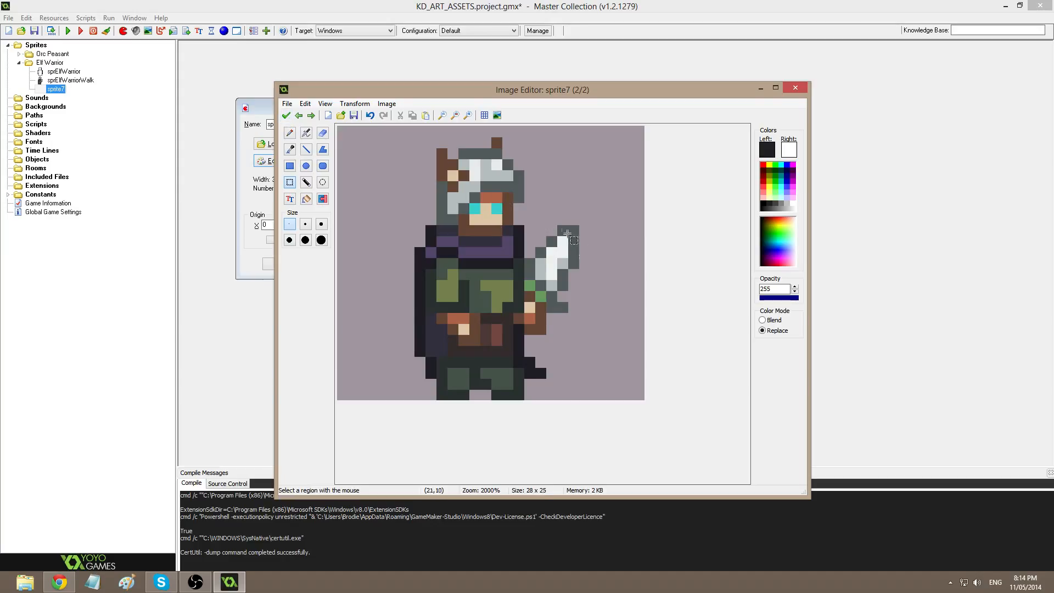
{"action": "left_click_drag", "start_coordinate": [542, 218], "coordinate": [606, 351]}
{"action": "left_click_drag", "start_coordinate": [573, 299], "coordinate": [562, 288]}
{"action": "left_click_drag", "start_coordinate": [605, 294], "coordinate": [526, 216]}
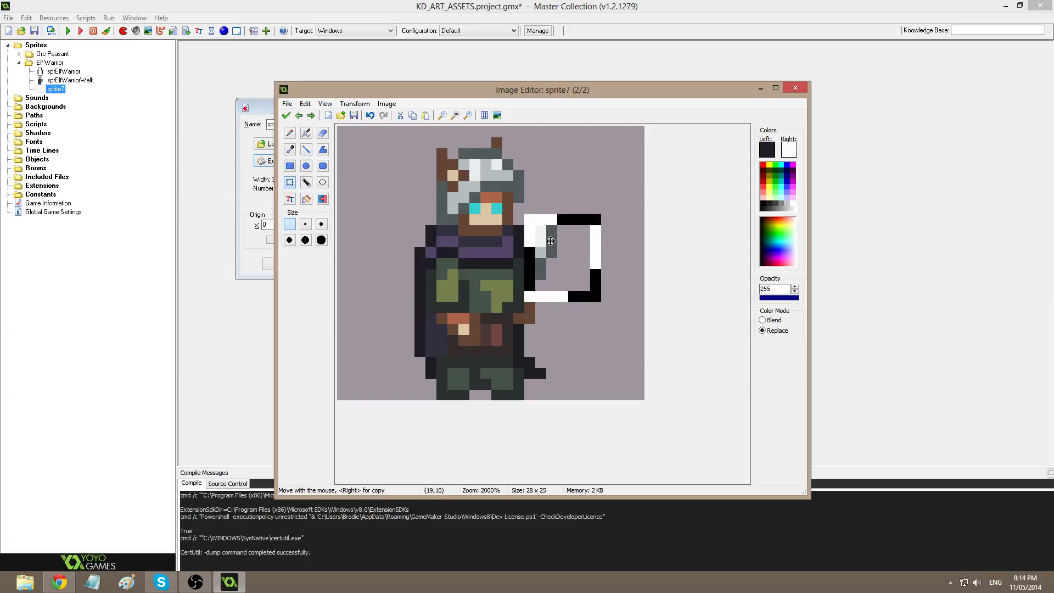
{"action": "left_click", "coordinate": [617, 251]}
{"action": "left_click_drag", "start_coordinate": [613, 292], "coordinate": [535, 202]}
{"action": "left_click_drag", "start_coordinate": [556, 247], "coordinate": [545, 248]}
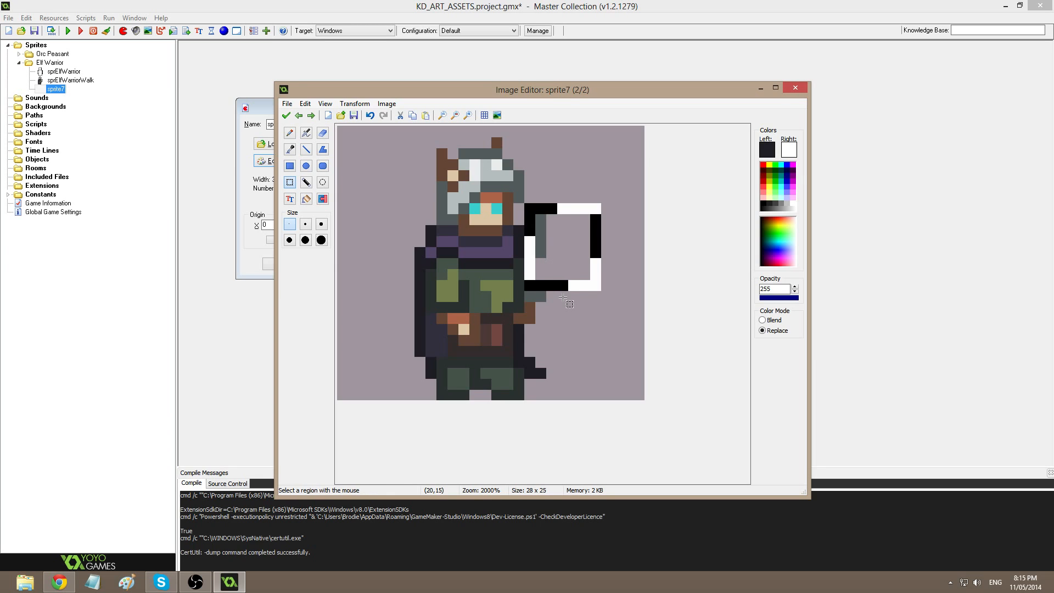
Erase the leftover weapon-hand and lower blade pixels beside the body with the transparent color.
{"action": "key", "text": "d"}
{"action": "left_click", "coordinate": [551, 303], "text": "ctrl"}
{"action": "left_click_drag", "start_coordinate": [531, 298], "coordinate": [531, 309]}
{"action": "left_click", "coordinate": [530, 318]}
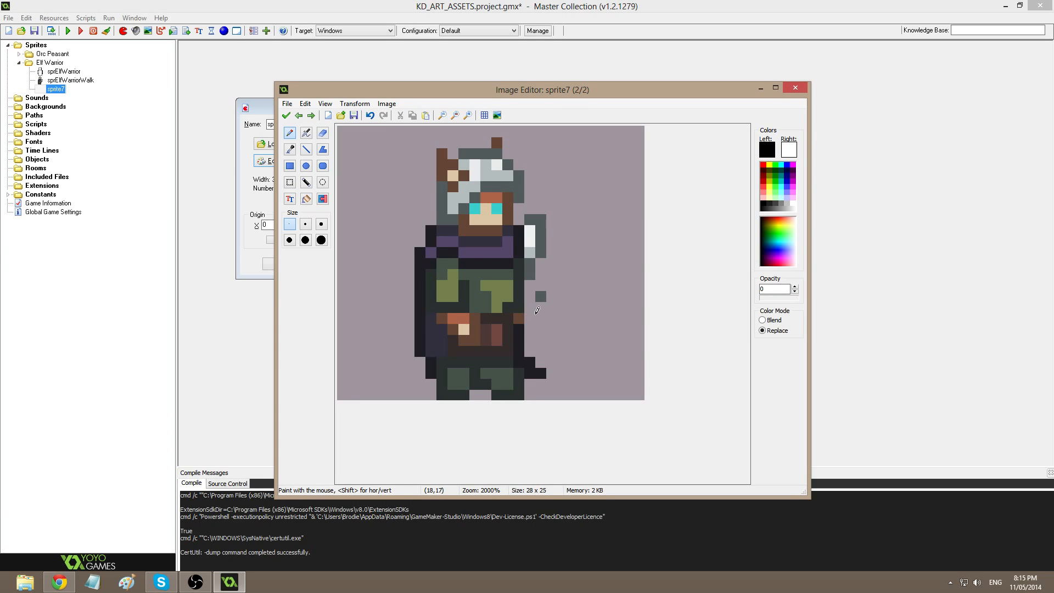
{"action": "left_click", "coordinate": [519, 318]}
{"action": "left_click", "coordinate": [544, 297]}
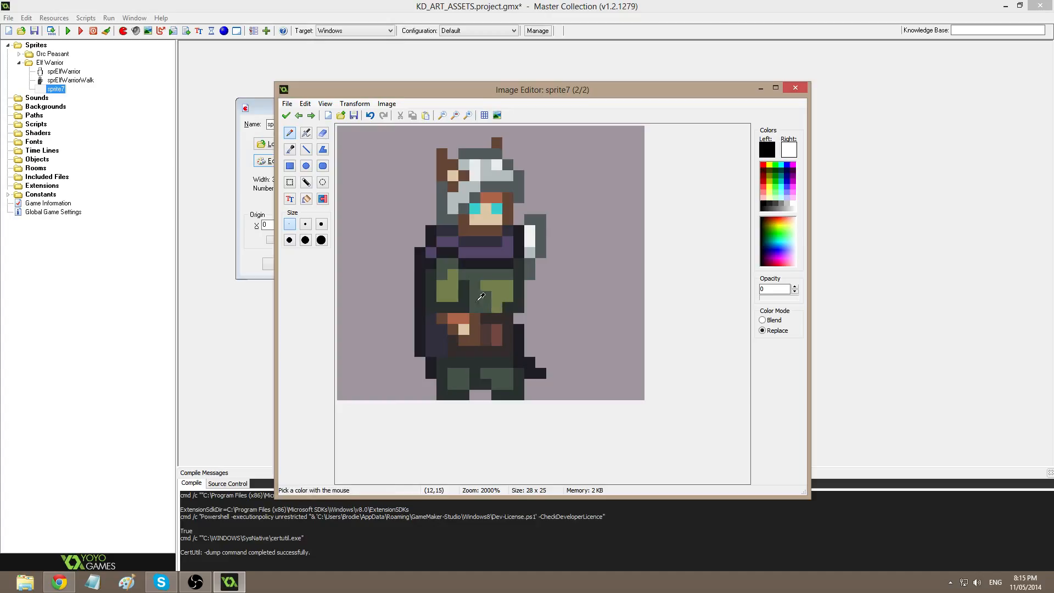
Paint dark green over the inner pixels of the olive patch on the warrior's weapon-side chest.
{"action": "left_click", "coordinate": [502, 308], "text": "ctrl"}
{"action": "left_click_drag", "start_coordinate": [490, 284], "coordinate": [499, 300]}
{"action": "left_click", "coordinate": [505, 287], "text": "ctrl"}
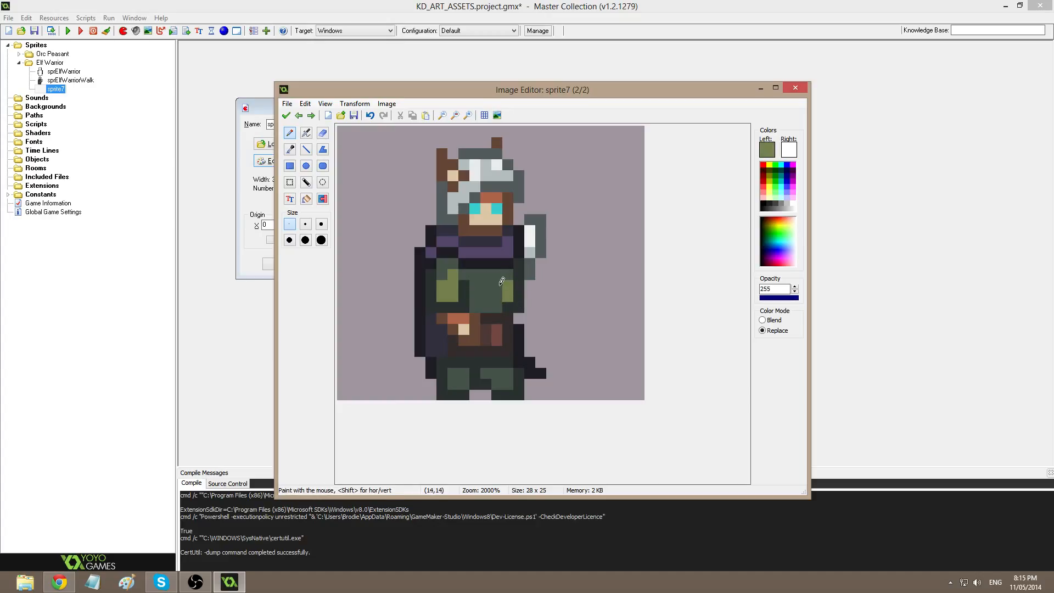
Paint over the warrior's left-hand cyan eye with skin color, keeping only the other eye.
{"action": "left_click", "coordinate": [488, 218], "text": "ctrl"}
{"action": "left_click", "coordinate": [497, 208]}
{"action": "left_click", "coordinate": [476, 208]}
{"action": "key", "text": "ctrl+z"}
{"action": "left_click", "coordinate": [475, 209], "text": "ctrl"}
{"action": "left_click", "coordinate": [496, 208]}
{"action": "left_click", "coordinate": [465, 218], "text": "ctrl"}
{"action": "left_click", "coordinate": [475, 209]}
{"action": "left_click", "coordinate": [492, 216], "text": "ctrl"}
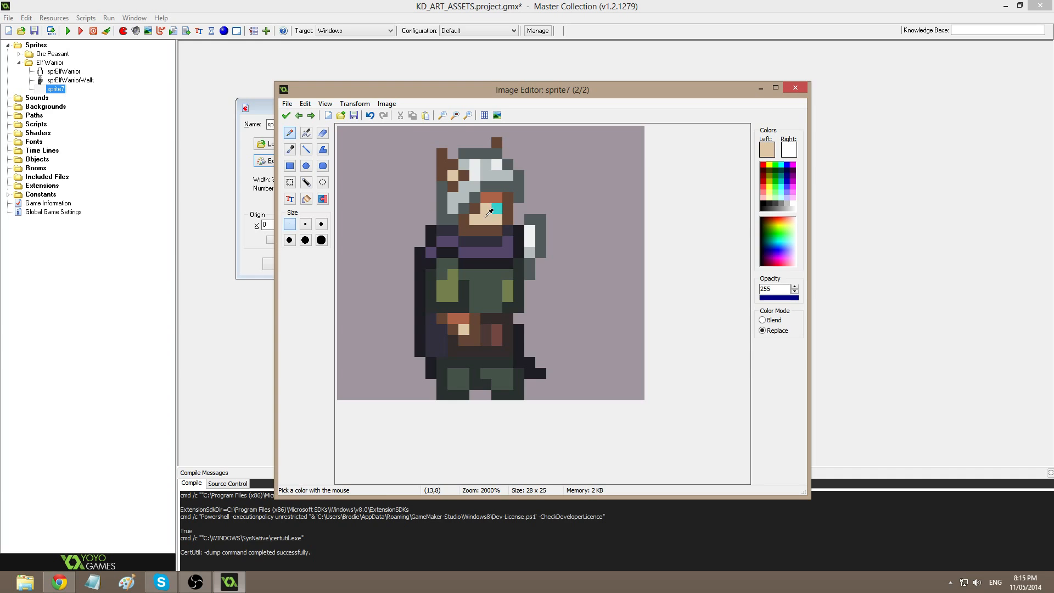
{"action": "left_click", "coordinate": [475, 209]}
Shift the near ear on the side of the helmet one pixel to the right.
{"action": "key", "text": "s"}
{"action": "left_click_drag", "start_coordinate": [431, 154], "coordinate": [464, 187]}
{"action": "mouse_move", "coordinate": [454, 179]}
{"action": "left_mouse_down"}
{"action": "mouse_move", "coordinate": [456, 168]}
{"action": "mouse_move", "coordinate": [454, 180]}
{"action": "mouse_move", "coordinate": [466, 179]}
{"action": "mouse_move", "coordinate": [507, 165]}
{"action": "left_mouse_up"}
{"action": "key", "text": "p"}
Move the brown tip on top of the helmet one pixel left by repainting it and erasing the old pixel.
{"action": "left_click", "coordinate": [498, 162], "text": "ctrl"}
{"action": "left_click", "coordinate": [496, 141], "text": "ctrl"}
{"action": "left_click", "coordinate": [485, 142]}
{"action": "left_click", "coordinate": [494, 132], "text": "ctrl"}
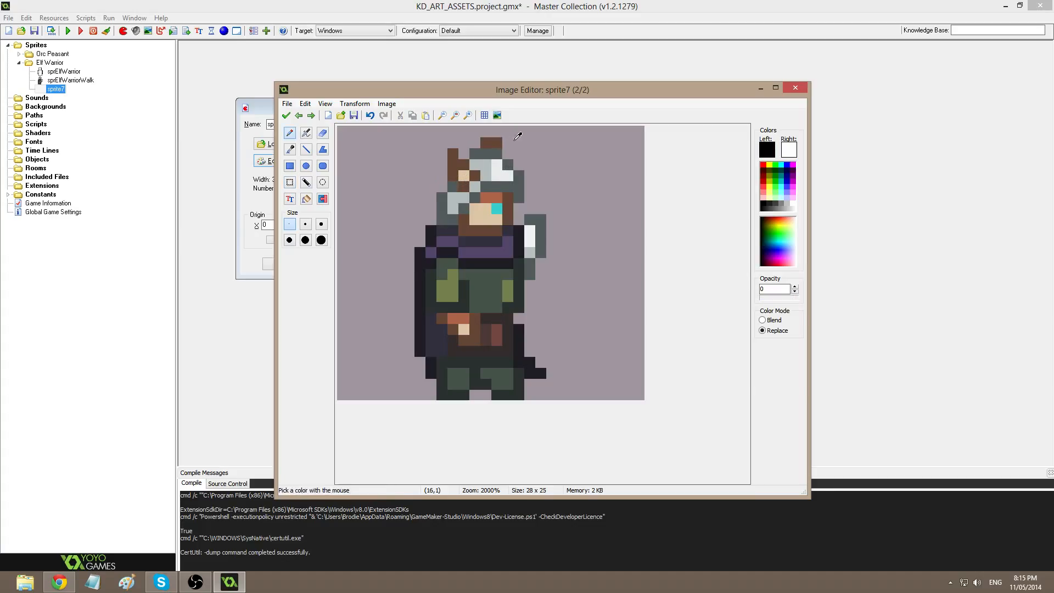
{"action": "left_click", "coordinate": [496, 141]}
Patch the helmet below the moved ear with a dark gray outline and a light gray pixel, and accept the frame edits.
{"action": "left_click", "coordinate": [445, 195], "text": "ctrl"}
{"action": "left_click_drag", "start_coordinate": [445, 195], "coordinate": [449, 177]}
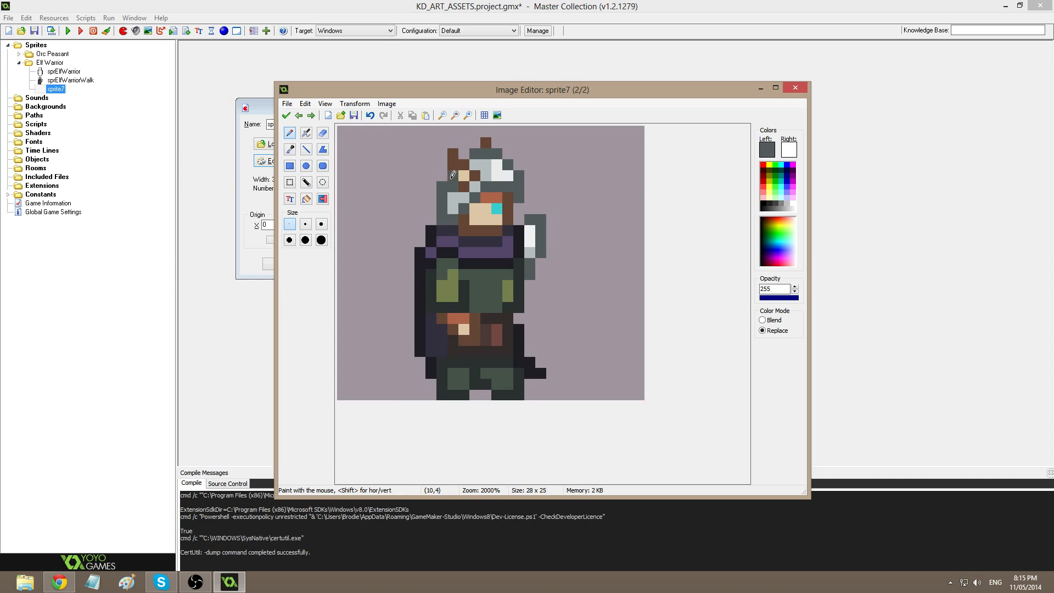
{"action": "left_click", "coordinate": [454, 196], "text": "ctrl"}
{"action": "left_click", "coordinate": [455, 185]}
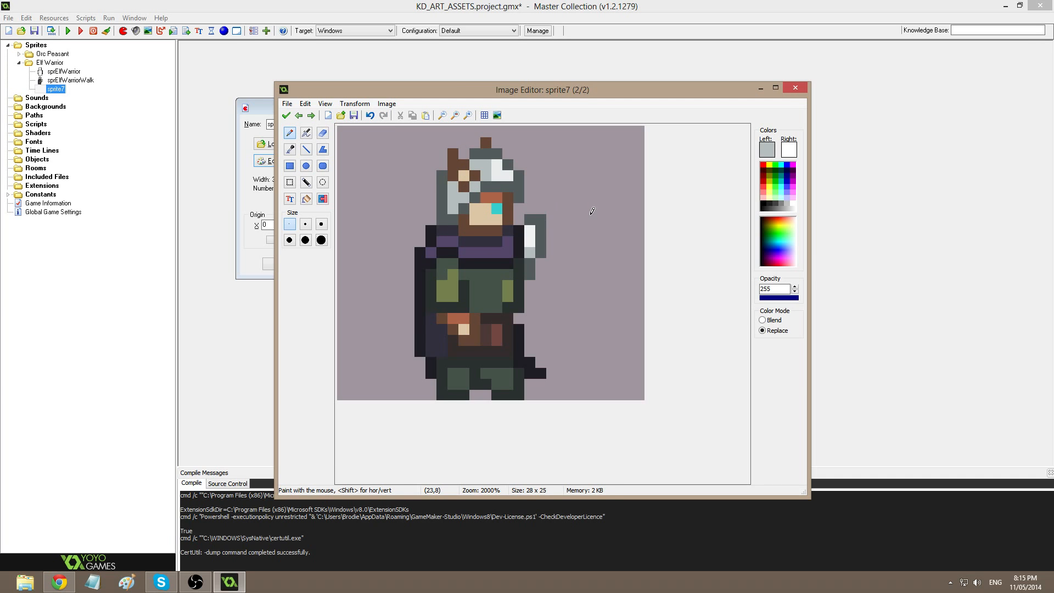
{"action": "left_click", "coordinate": [286, 115]}
Set the animation preview speed to 1 and add a copy of the second frame as the third frame.
{"action": "left_click", "coordinate": [392, 377]}
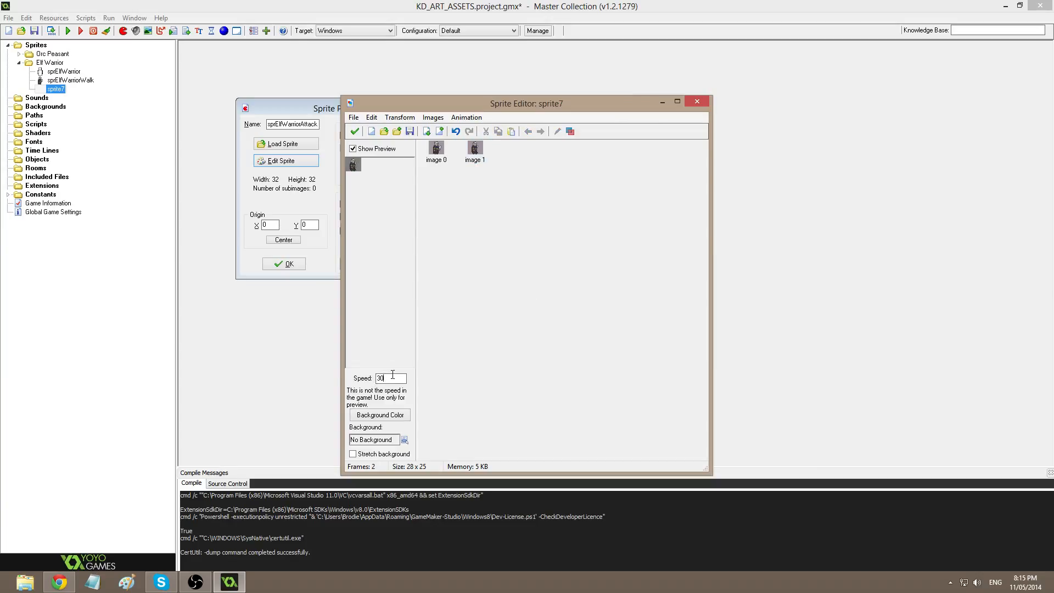
{"action": "type", "text": "1"}
{"action": "left_click", "coordinate": [476, 155]}
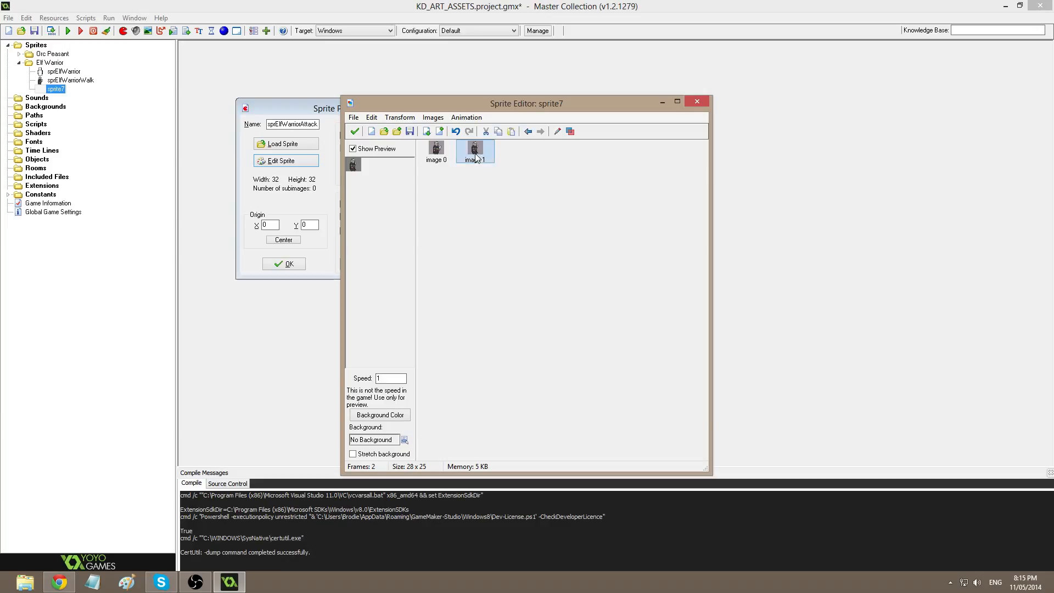
{"action": "key", "text": "ctrl+v"}
Compare the copied third frame with the two earlier frames in the image editor.
{"action": "double_click", "coordinate": [514, 149]}
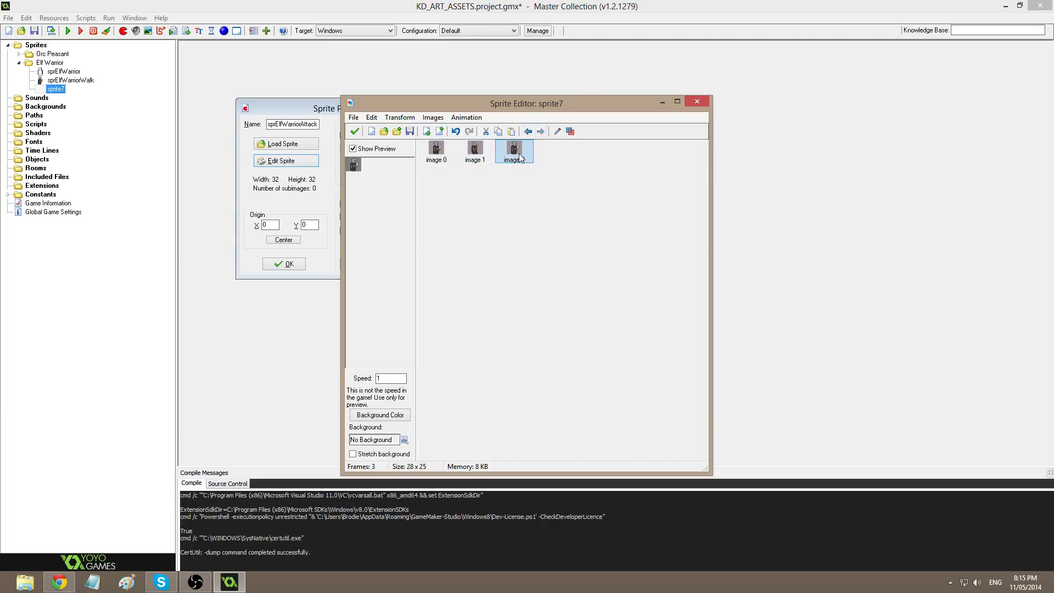
{"action": "left_click", "coordinate": [298, 116]}
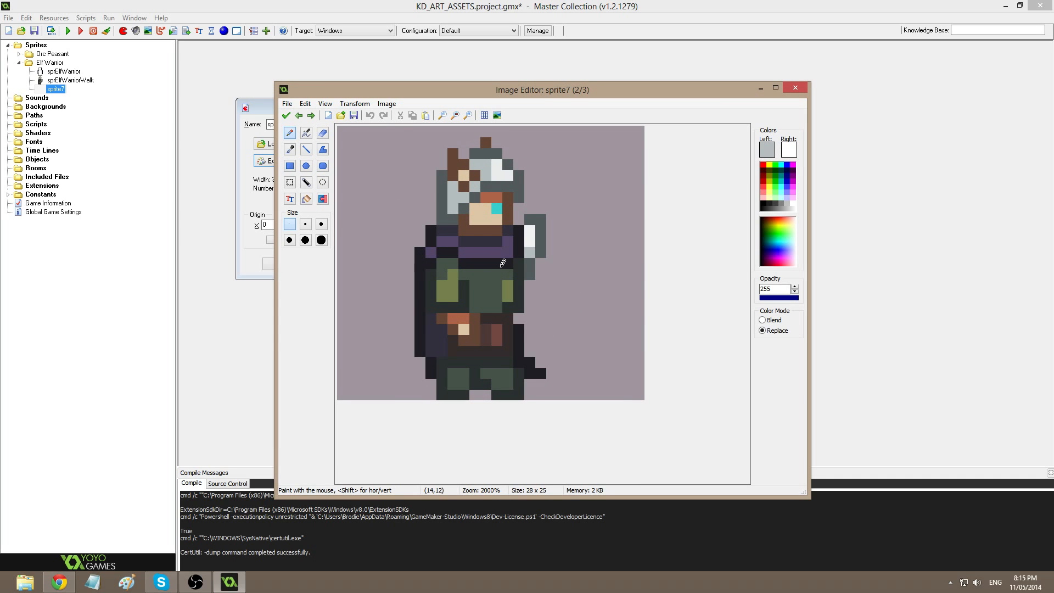
{"action": "left_click", "coordinate": [297, 115]}
{"action": "left_click", "coordinate": [286, 115]}
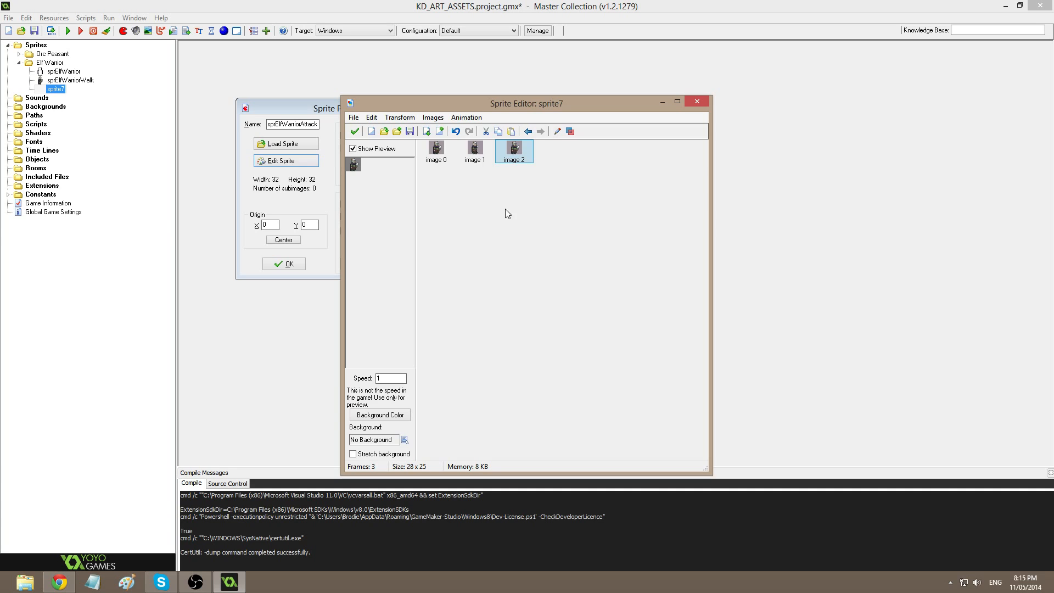
{"action": "double_click", "coordinate": [473, 153]}
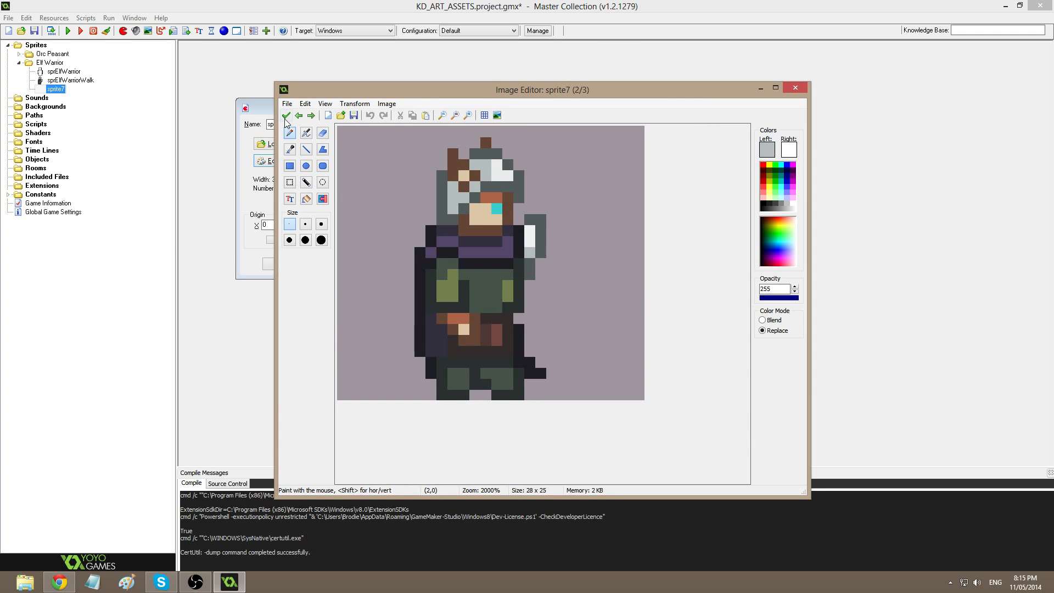
{"action": "left_click_drag", "start_coordinate": [410, 96], "coordinate": [403, 84]}
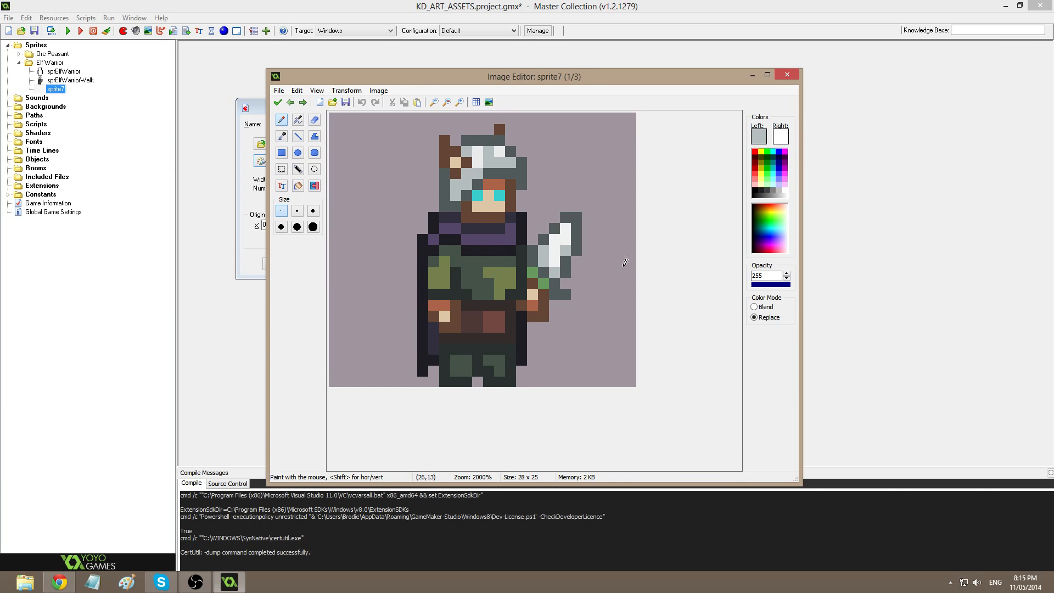
Compare the three attack frames in the image editor, stepping from the first through the third.
{"action": "left_click", "coordinate": [291, 102]}
{"action": "left_click", "coordinate": [280, 103]}
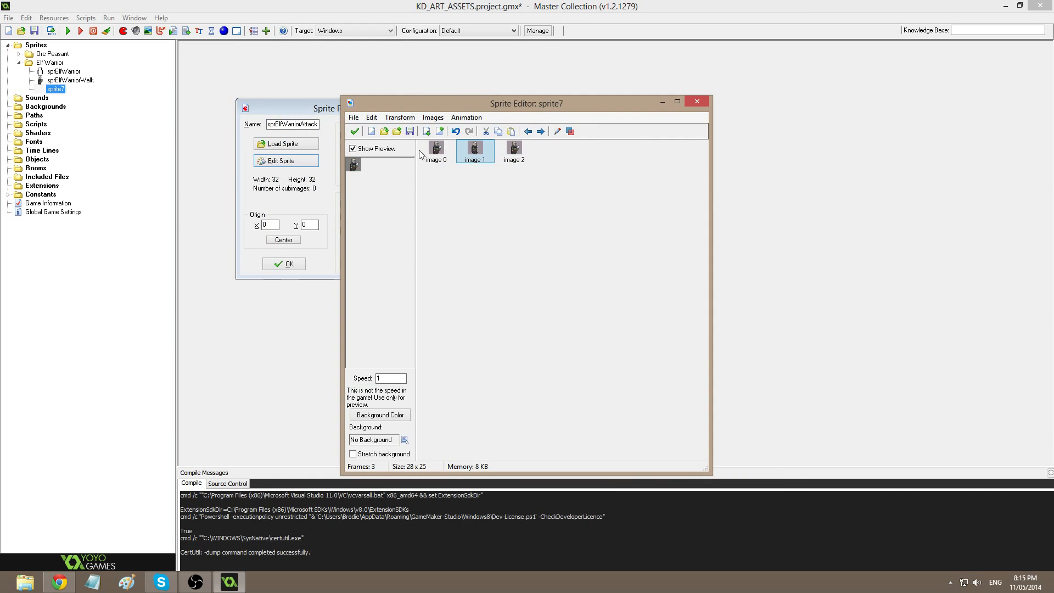
{"action": "double_click", "coordinate": [423, 150]}
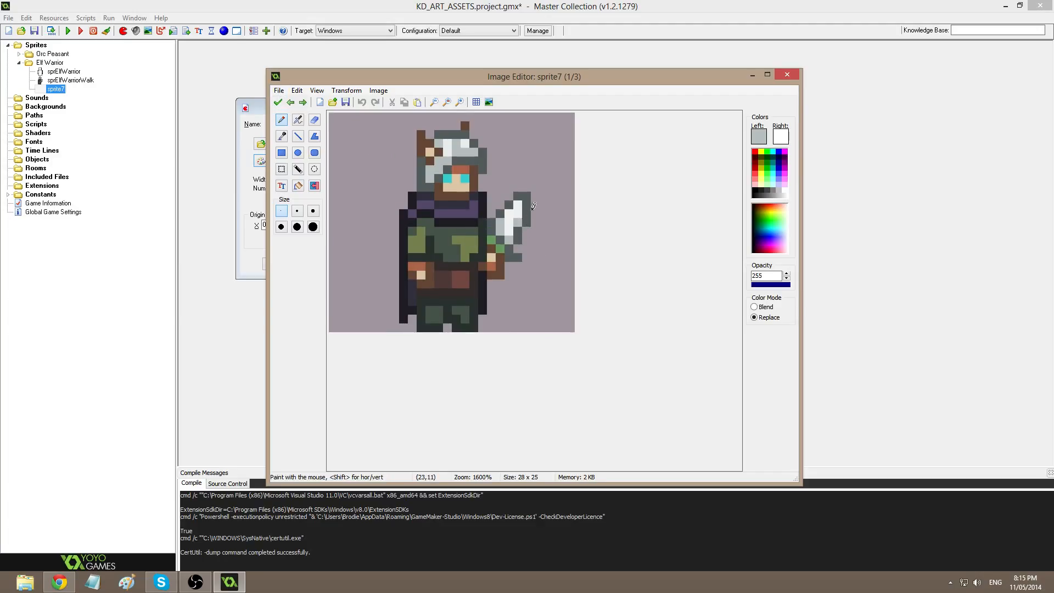
{"action": "key", "text": "Right"}
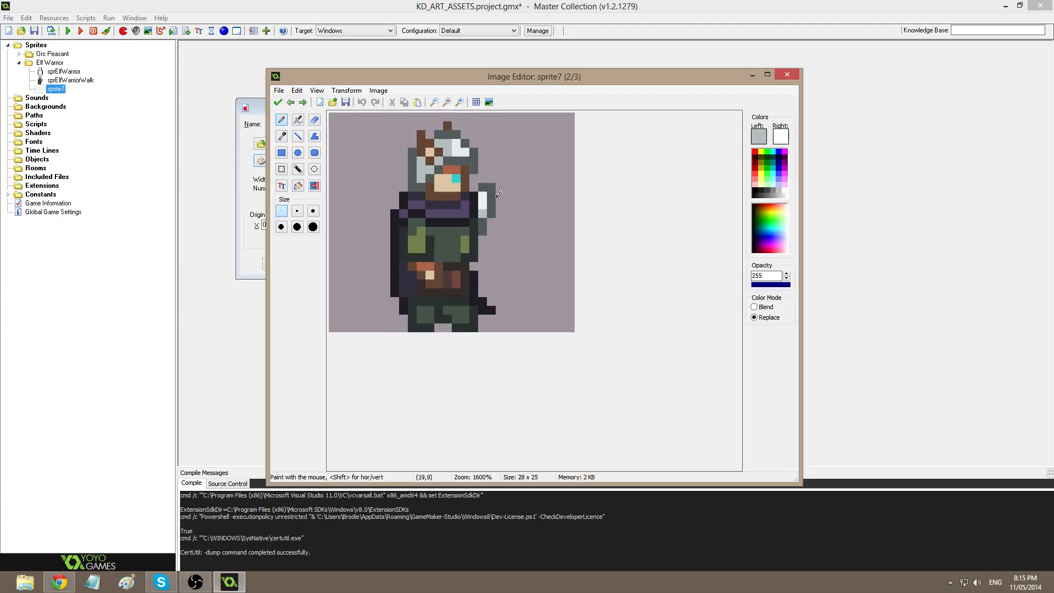
{"action": "left_click", "coordinate": [300, 137]}
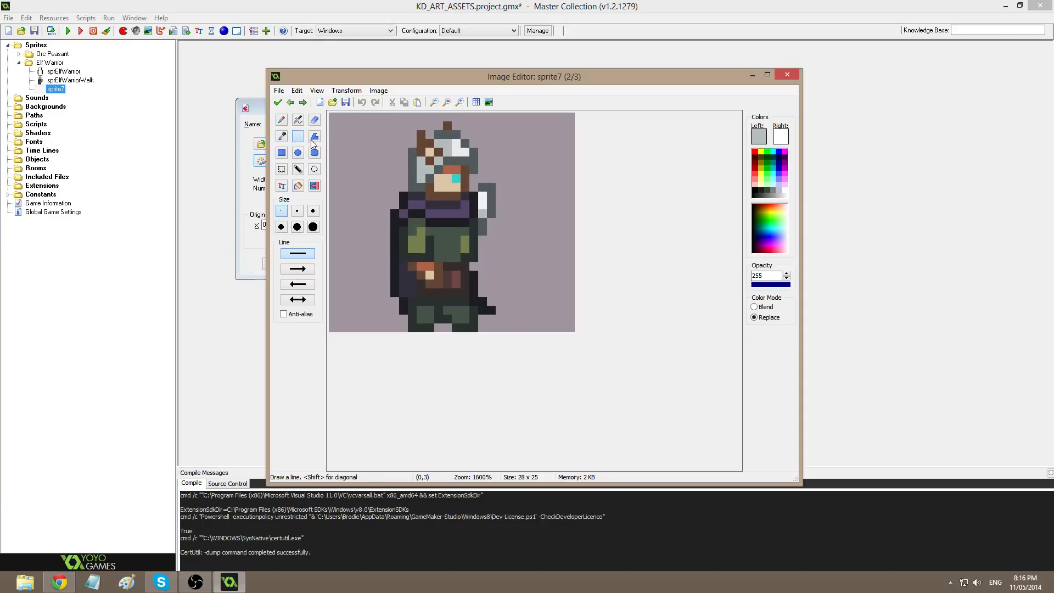
{"action": "key", "text": "Right"}
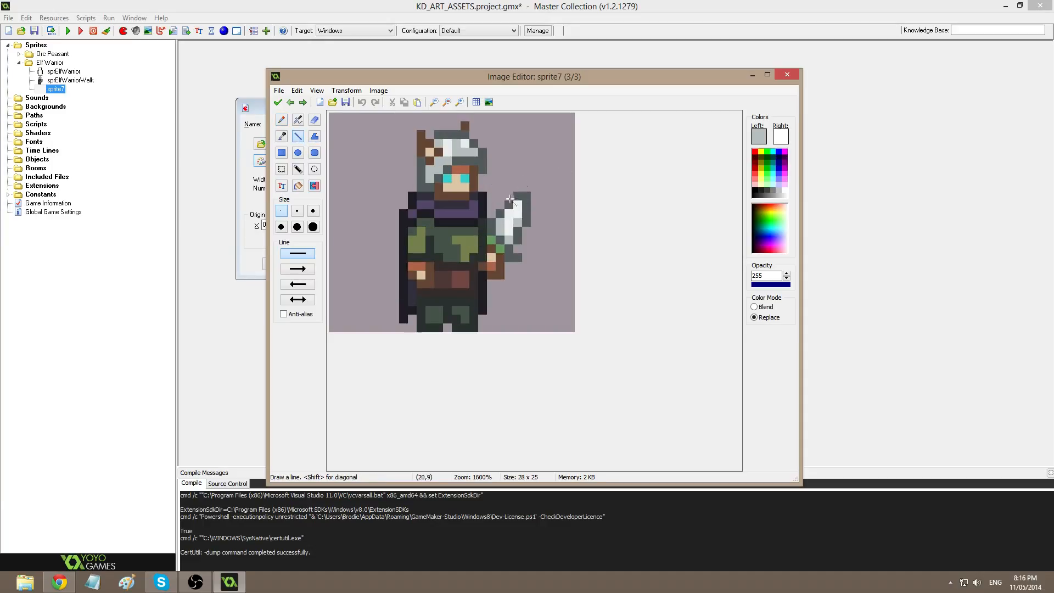
{"action": "left_click", "coordinate": [277, 102]}
{"action": "left_click", "coordinate": [517, 156]}
{"action": "key", "text": "ctrl+c"}
{"action": "key", "text": "ctrl+v"}
{"action": "double_click", "coordinate": [551, 156]}
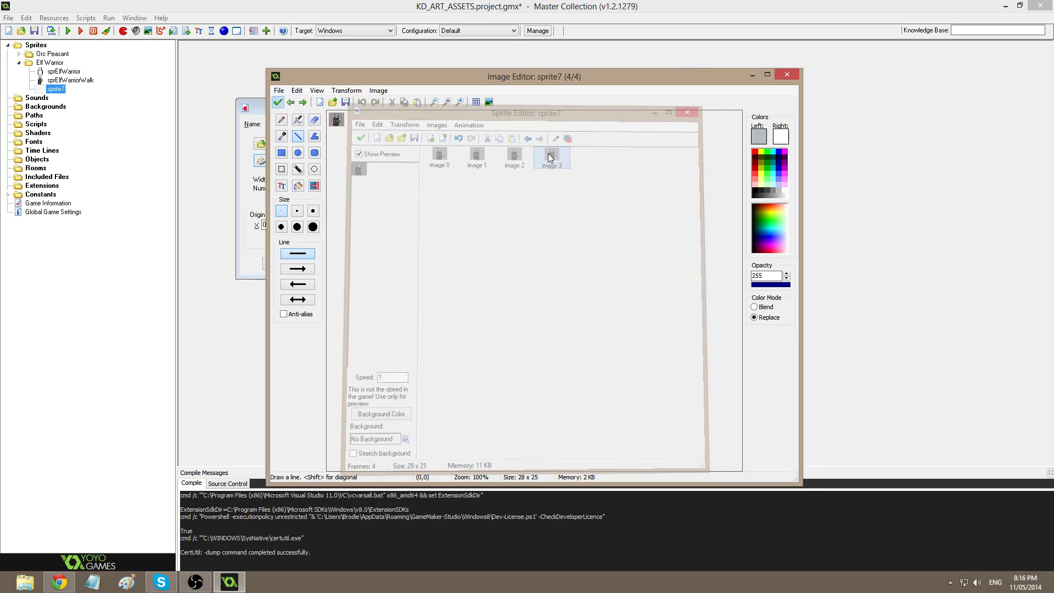
{"action": "left_click", "coordinate": [555, 290], "text": "ctrl"}
{"action": "mouse_move", "coordinate": [553, 338]}
{"action": "left_mouse_down"}
{"action": "mouse_move", "coordinate": [555, 351]}
{"action": "mouse_move", "coordinate": [620, 356]}
{"action": "mouse_move", "coordinate": [610, 341]}
{"action": "mouse_move", "coordinate": [566, 338]}
{"action": "mouse_move", "coordinate": [618, 327]}
{"action": "mouse_move", "coordinate": [587, 207]}
{"action": "left_mouse_up"}
{"action": "left_click_drag", "start_coordinate": [589, 344], "coordinate": [555, 248]}
{"action": "left_click", "coordinate": [278, 102]}
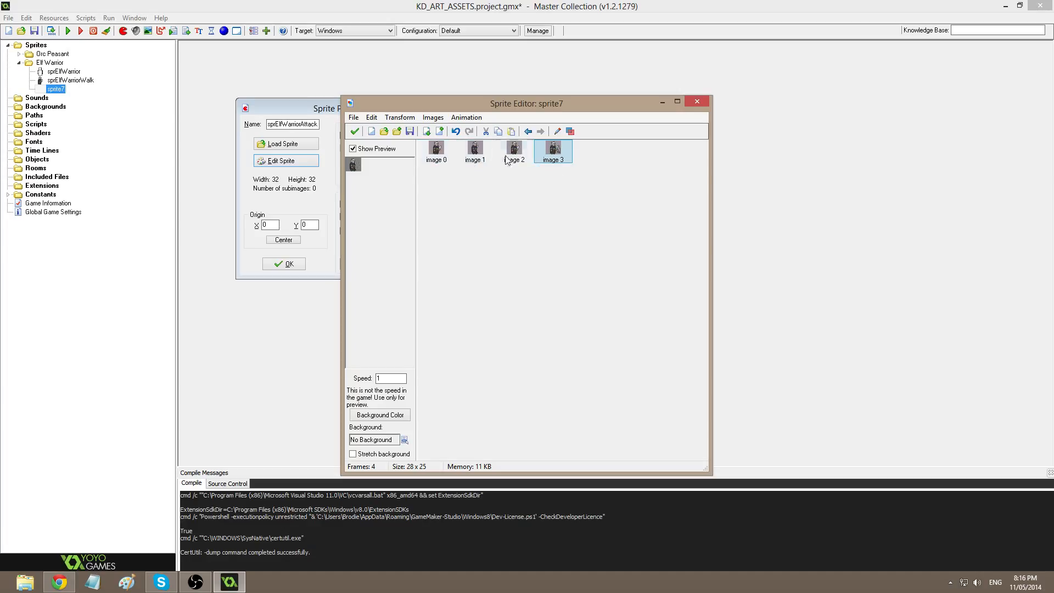
{"action": "key", "text": "Delete"}
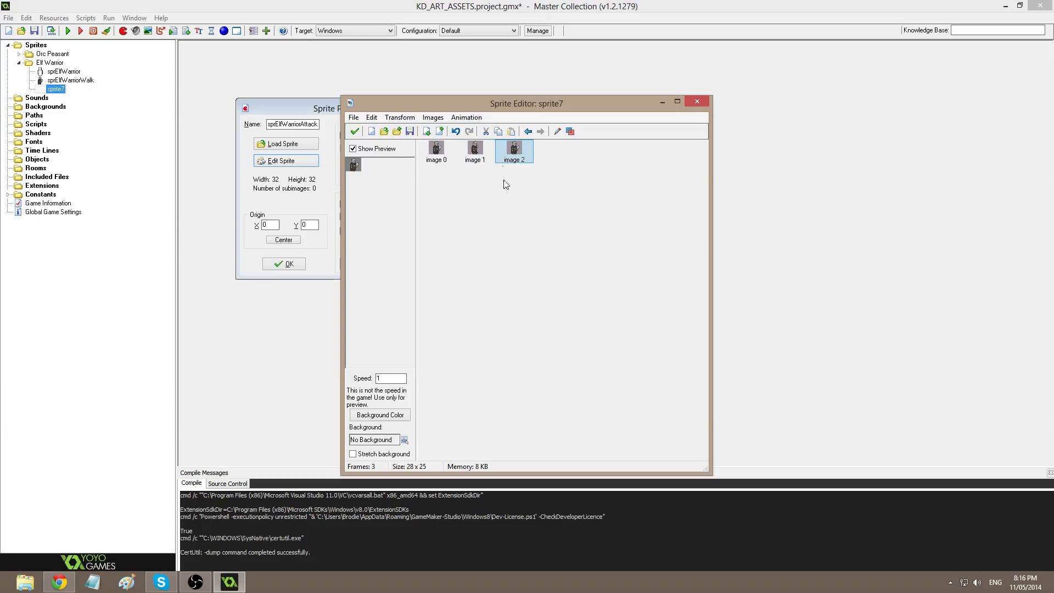
In the second frame, add one brown and one reddish pixel above the hand at the belt, and accept the frame edits.
{"action": "left_click", "coordinate": [481, 157]}
{"action": "double_click", "coordinate": [483, 159]}
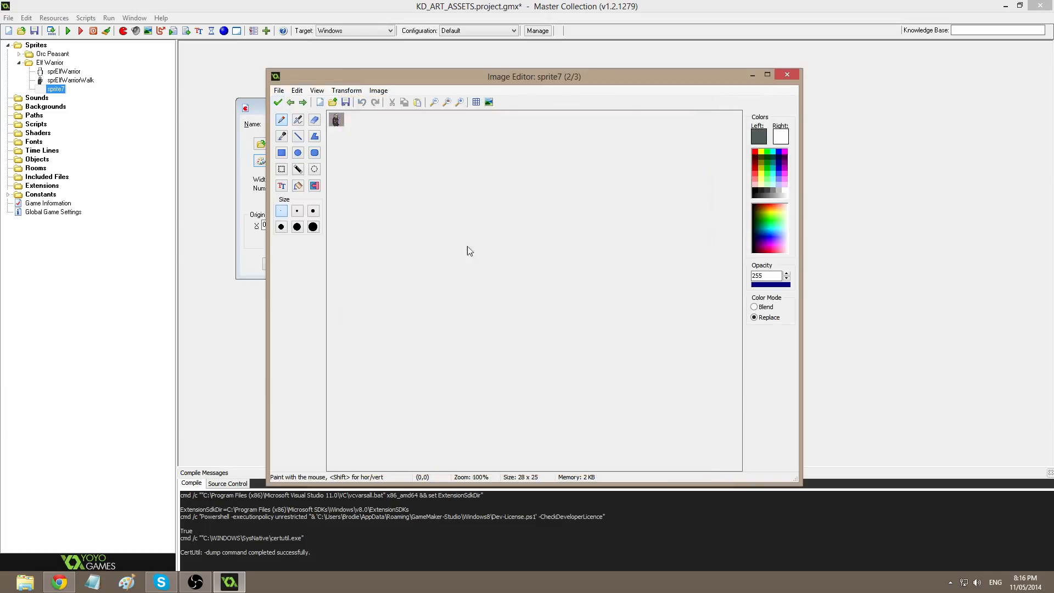
{"action": "scroll", "coordinate": [466, 249], "scroll_direction": "up", "scroll_amount": 6}
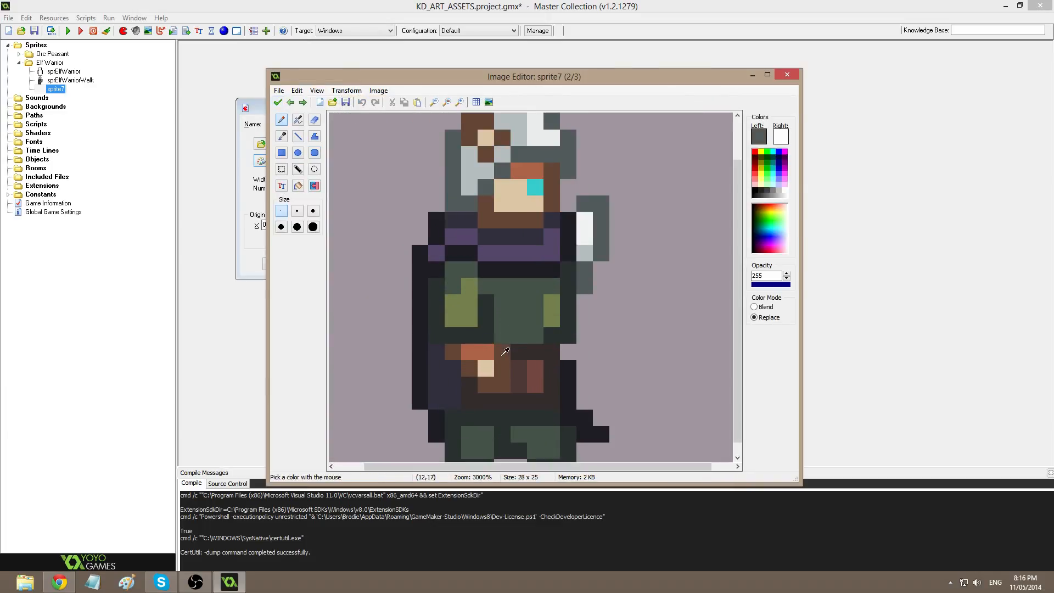
{"action": "left_click", "coordinate": [503, 352], "text": "ctrl"}
{"action": "left_click", "coordinate": [502, 336]}
{"action": "left_click", "coordinate": [477, 345], "text": "ctrl"}
{"action": "left_click", "coordinate": [486, 336]}
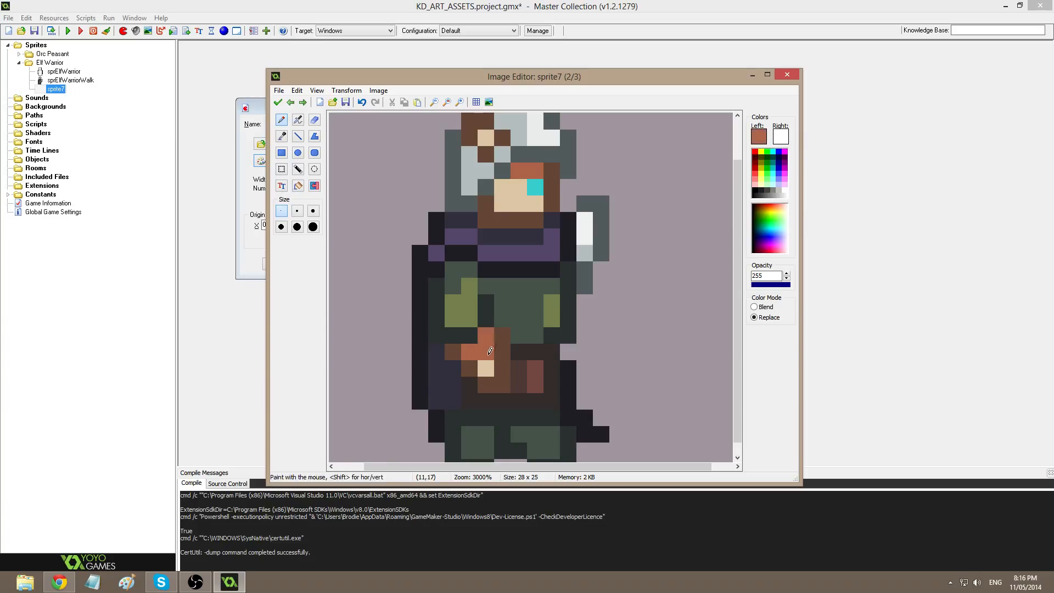
{"action": "left_click", "coordinate": [486, 369], "text": "ctrl"}
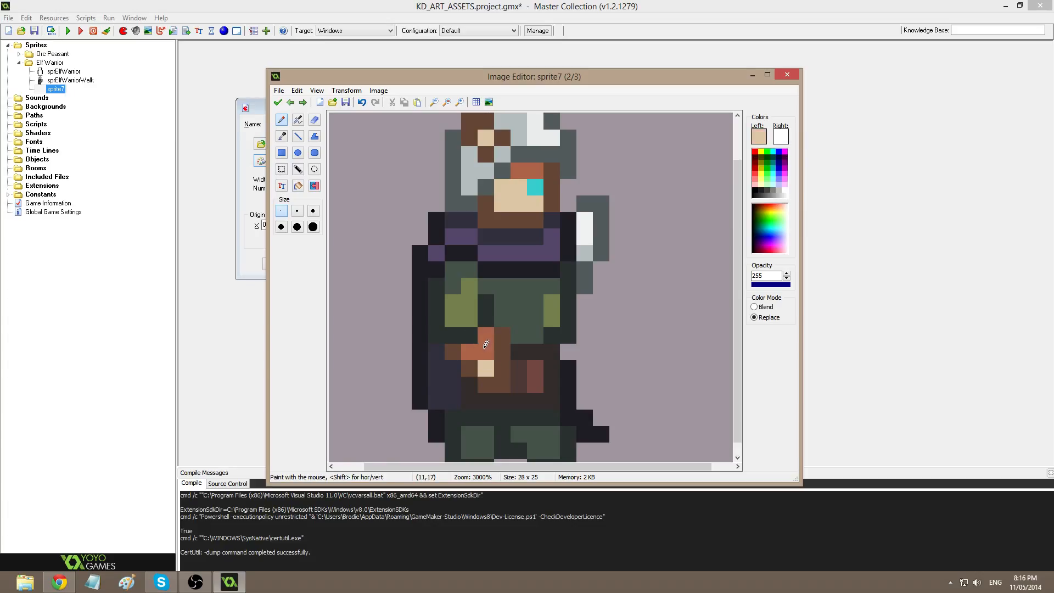
{"action": "left_click", "coordinate": [277, 102]}
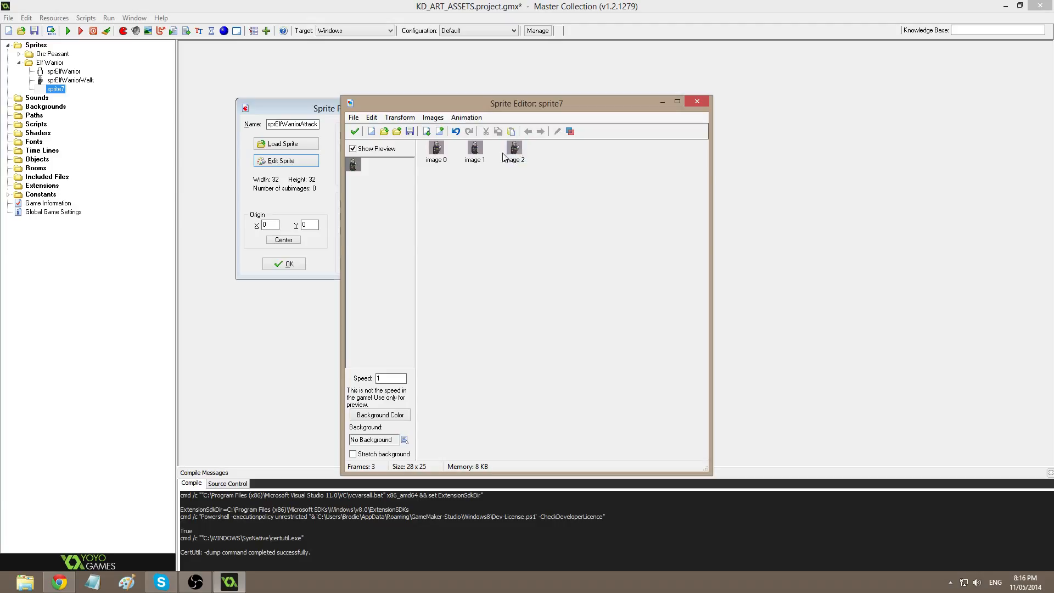
{"action": "left_click", "coordinate": [475, 153]}
{"action": "double_click", "coordinate": [474, 152]}
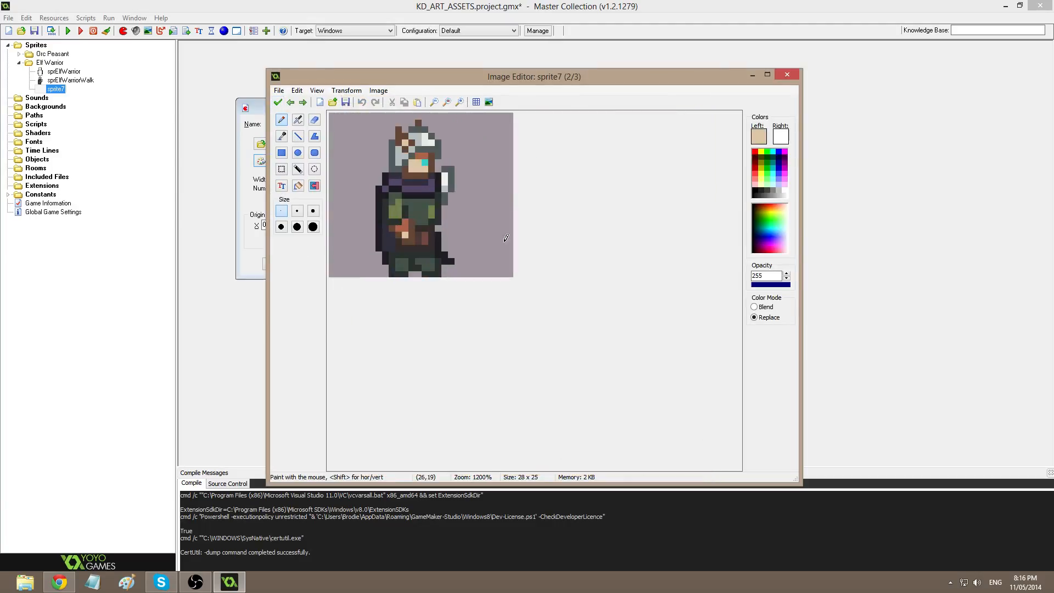
{"action": "scroll", "coordinate": [466, 170], "scroll_direction": "up", "scroll_amount": 1, "text": "ctrl"}
{"action": "mouse_move", "coordinate": [500, 178]}
{"action": "left_mouse_down"}
{"action": "mouse_move", "coordinate": [564, 266]}
{"action": "mouse_move", "coordinate": [571, 310]}
{"action": "mouse_move", "coordinate": [546, 312]}
{"action": "mouse_move", "coordinate": [571, 318]}
{"action": "left_mouse_up"}
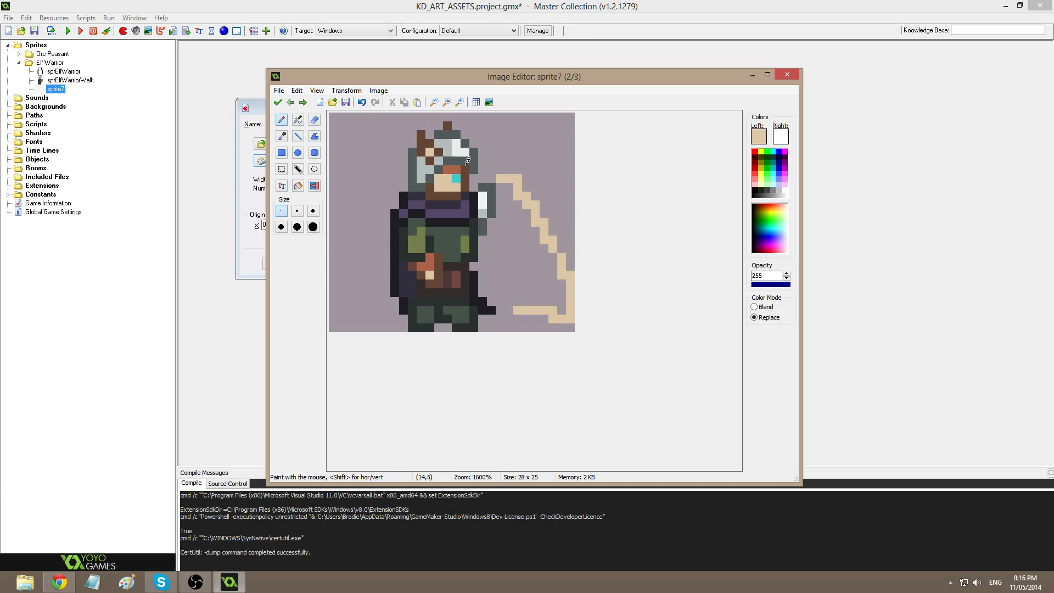
{"action": "left_click", "coordinate": [362, 102]}
{"action": "left_click", "coordinate": [362, 103]}
{"action": "left_click", "coordinate": [277, 102]}
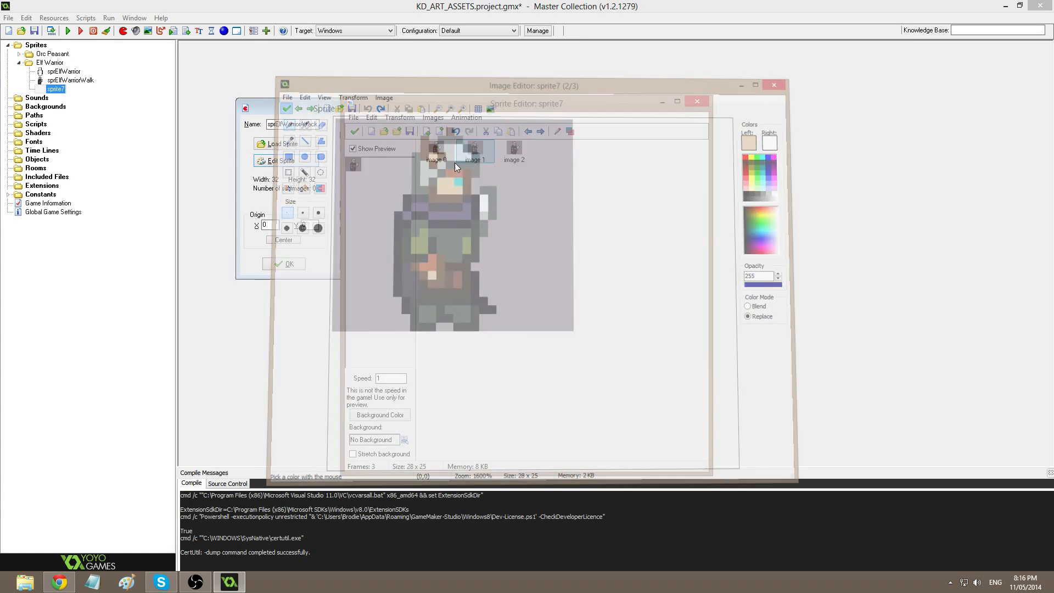
In the third frame, outline a lowered sword blade in dark gray below the old sword and add a diagonal green guard.
{"action": "double_click", "coordinate": [514, 154]}
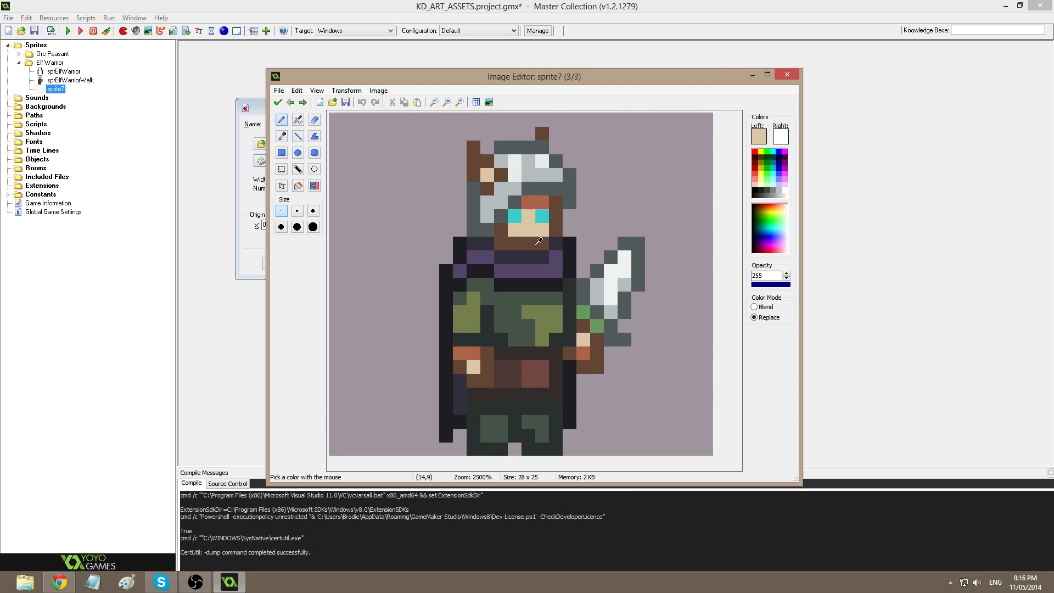
{"action": "left_click", "coordinate": [277, 102]}
{"action": "double_click", "coordinate": [514, 157]}
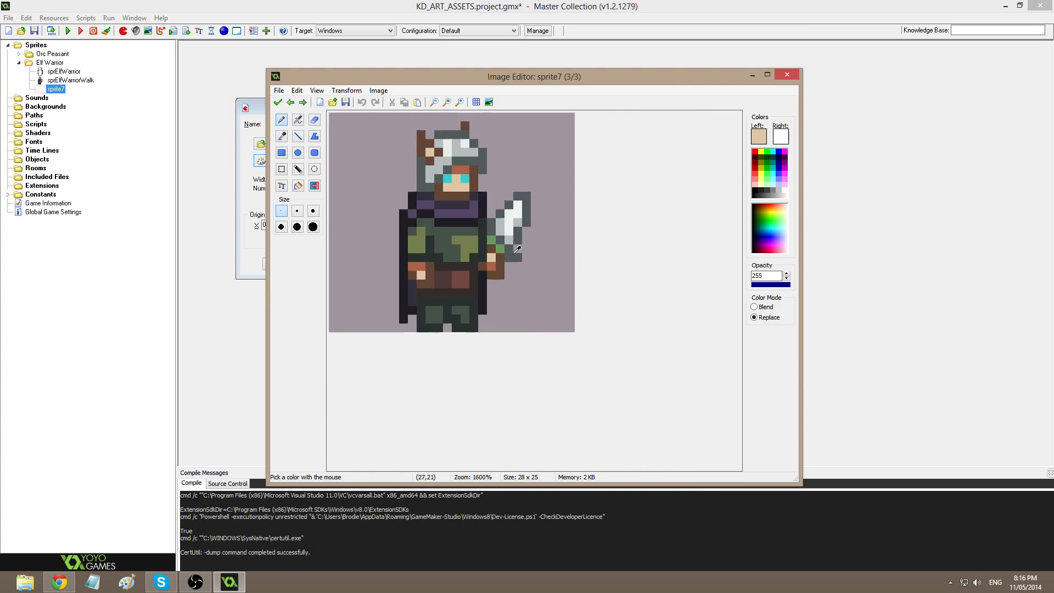
{"action": "left_click", "coordinate": [298, 136]}
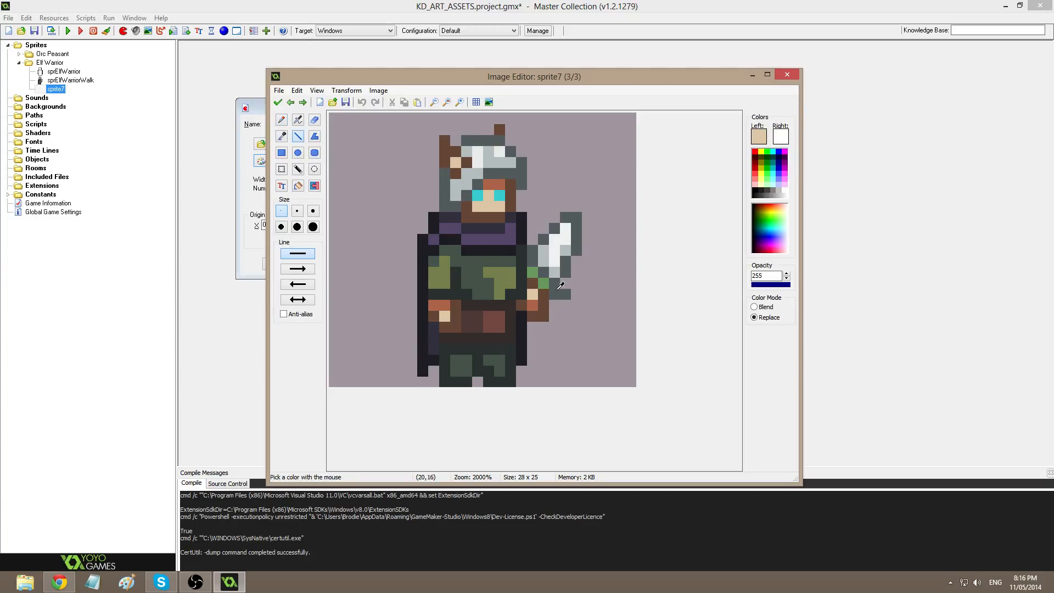
{"action": "left_click", "coordinate": [561, 288], "text": "ctrl"}
{"action": "mouse_move", "coordinate": [553, 359]}
{"action": "left_mouse_down"}
{"action": "mouse_move", "coordinate": [636, 373]}
{"action": "mouse_move", "coordinate": [627, 339]}
{"action": "mouse_move", "coordinate": [604, 321]}
{"action": "mouse_move", "coordinate": [573, 316]}
{"action": "mouse_move", "coordinate": [565, 345]}
{"action": "mouse_move", "coordinate": [632, 369]}
{"action": "mouse_move", "coordinate": [564, 338]}
{"action": "mouse_move", "coordinate": [575, 327]}
{"action": "left_mouse_up"}
{"action": "key", "text": "ctrl+z"}
{"action": "key", "text": "s"}
{"action": "key", "text": "d"}
{"action": "left_click", "coordinate": [544, 284], "text": "ctrl"}
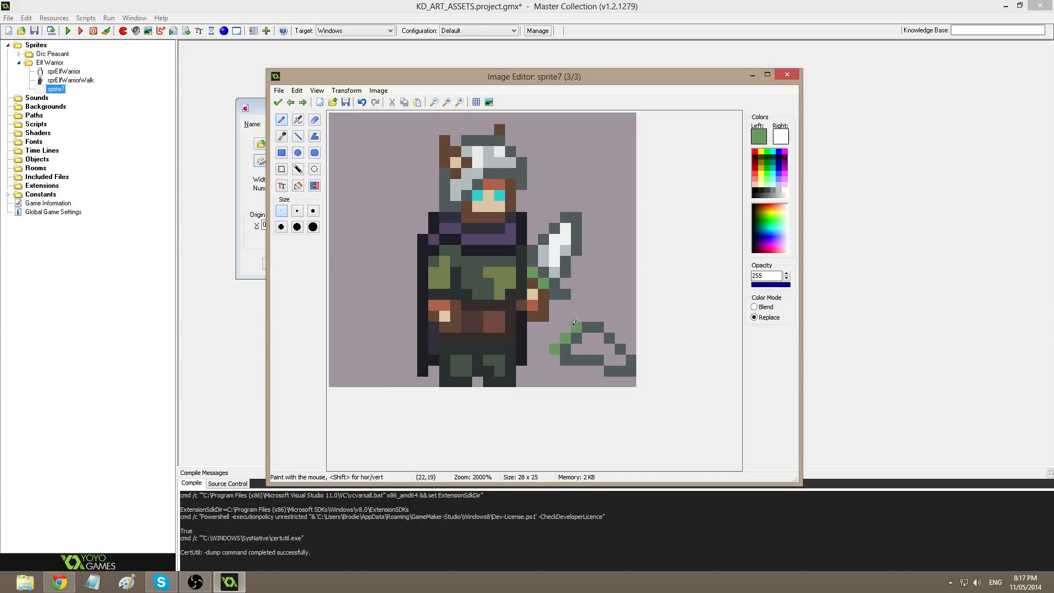
Add a dark gray pixel above the green guard and outline the lowered sword hand in brown.
{"action": "left_click", "coordinate": [592, 326], "text": "ctrl"}
{"action": "left_click", "coordinate": [584, 315]}
{"action": "key", "text": "ctrl+z"}
{"action": "left_click", "coordinate": [575, 317]}
{"action": "left_click", "coordinate": [568, 328]}
{"action": "left_click", "coordinate": [542, 316], "text": "ctrl"}
{"action": "mouse_move", "coordinate": [543, 338]}
{"action": "left_mouse_down"}
{"action": "mouse_move", "coordinate": [565, 316]}
{"action": "mouse_move", "coordinate": [546, 316]}
{"action": "mouse_move", "coordinate": [553, 326]}
{"action": "left_mouse_up"}
{"action": "left_click", "coordinate": [555, 301]}
Fill the lowered sword hand with cream skin color and shade its inner side with reddish pixels.
{"action": "left_click", "coordinate": [533, 294], "text": "ctrl"}
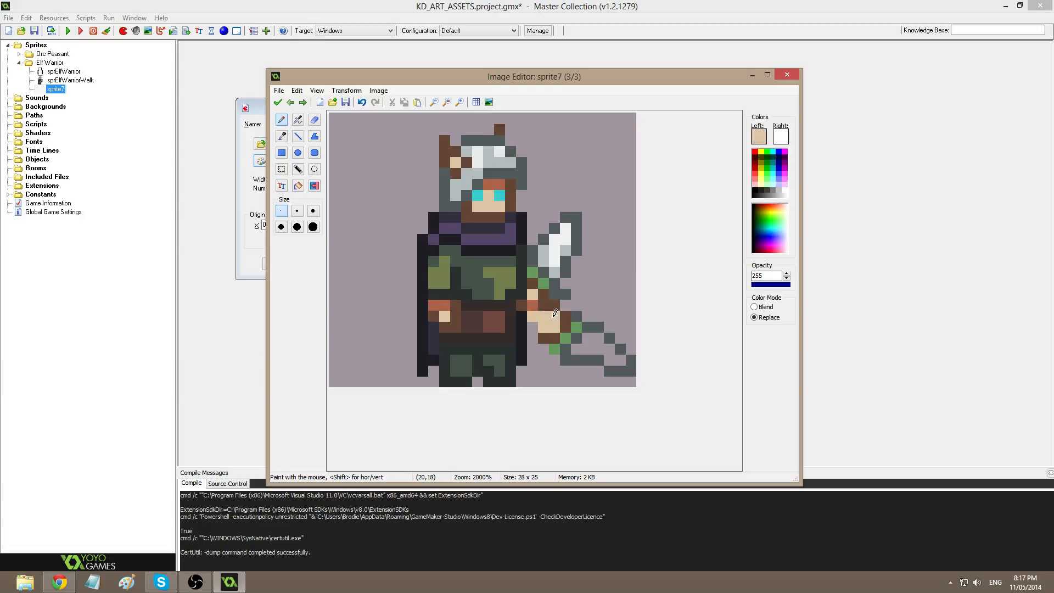
{"action": "left_click", "coordinate": [545, 306], "text": "ctrl"}
{"action": "left_click", "coordinate": [543, 326]}
{"action": "left_click", "coordinate": [528, 305], "text": "ctrl"}
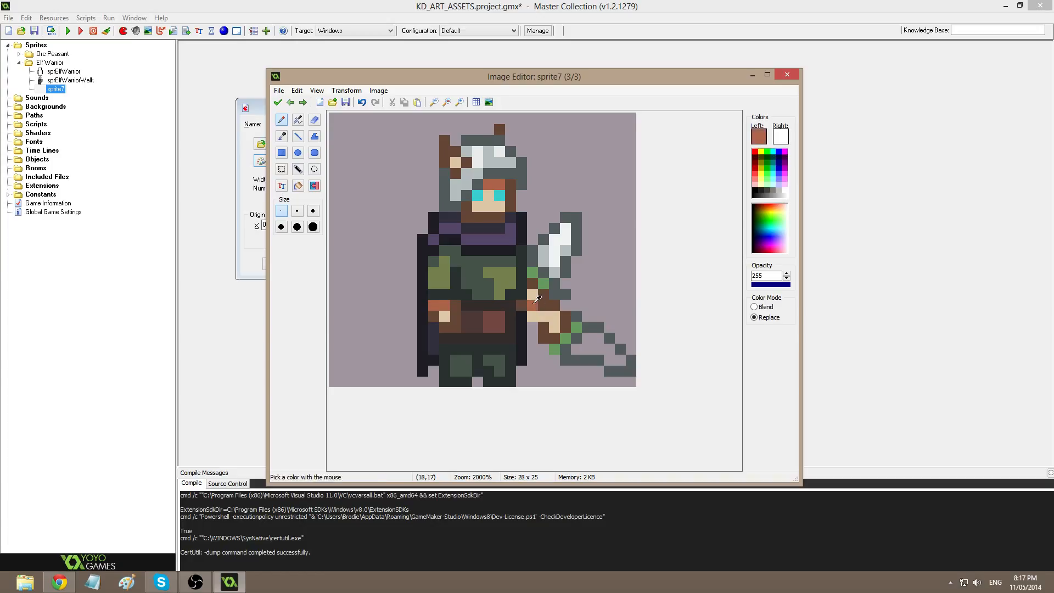
{"action": "left_click", "coordinate": [543, 327]}
{"action": "left_click", "coordinate": [541, 317]}
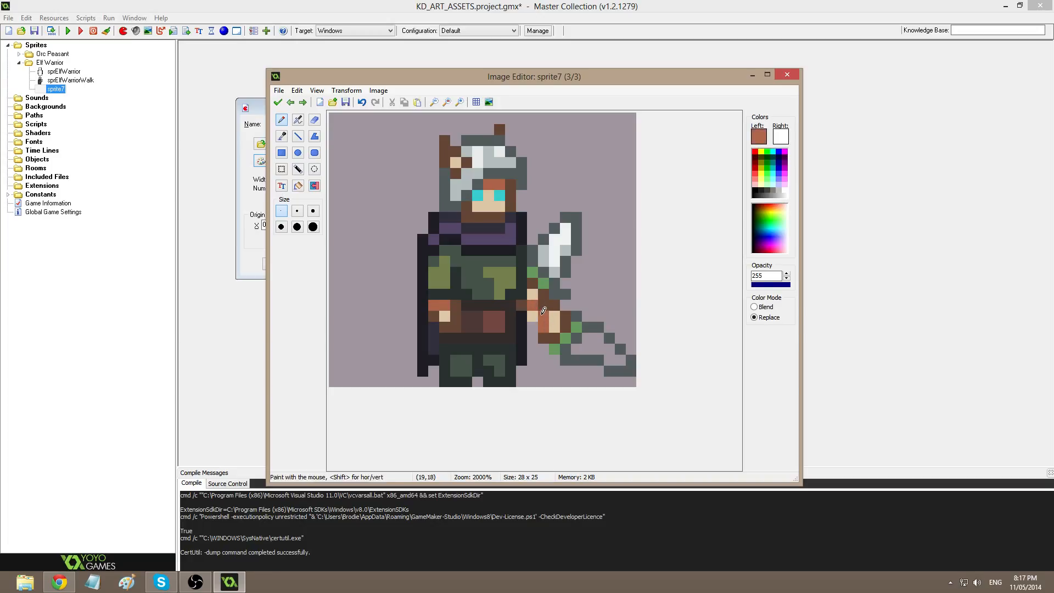
{"action": "left_click", "coordinate": [610, 262], "text": "ctrl"}
{"action": "key", "text": "s"}
{"action": "left_click_drag", "start_coordinate": [532, 218], "coordinate": [599, 272]}
{"action": "key", "text": "d"}
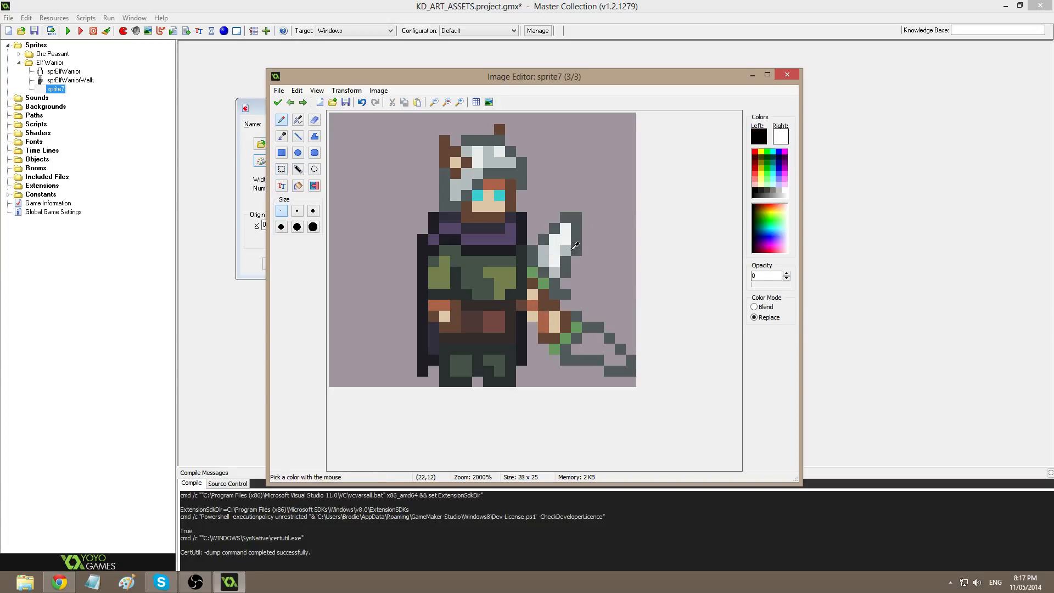
Fill the lowered blade with the old sword's light gray and paint white highlight pixels along it.
{"action": "left_click", "coordinate": [565, 251], "text": "ctrl"}
{"action": "key", "text": "f"}
{"action": "left_click", "coordinate": [587, 341]}
{"action": "key", "text": "d"}
{"action": "left_click", "coordinate": [563, 236], "text": "ctrl"}
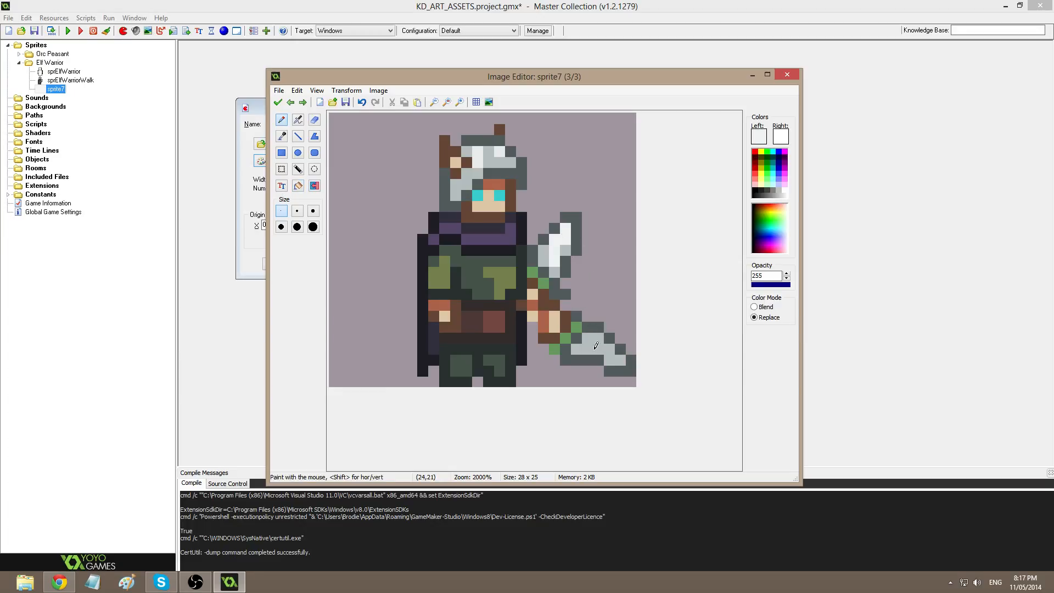
{"action": "left_click", "coordinate": [598, 348]}
{"action": "left_click_drag", "start_coordinate": [609, 360], "coordinate": [620, 359]}
{"action": "left_click", "coordinate": [599, 333]}
{"action": "left_click", "coordinate": [608, 348]}
Erase the old raised sword and its hand from the third frame, and accept the frame edits.
{"action": "left_click", "coordinate": [598, 287], "text": "ctrl"}
{"action": "key", "text": "s"}
{"action": "left_click_drag", "start_coordinate": [598, 294], "coordinate": [563, 236]}
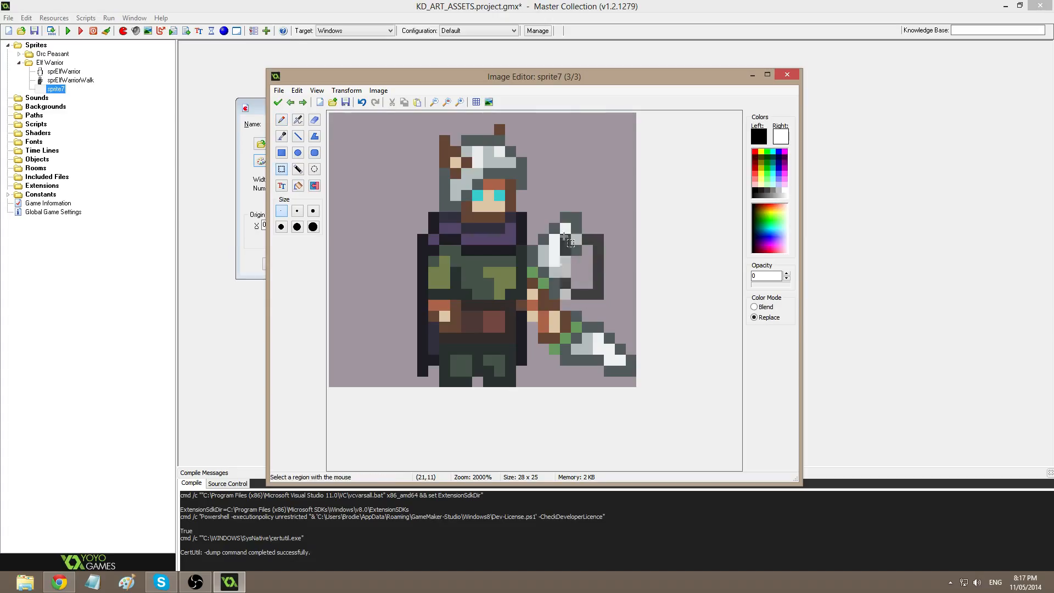
{"action": "key", "text": "Delete"}
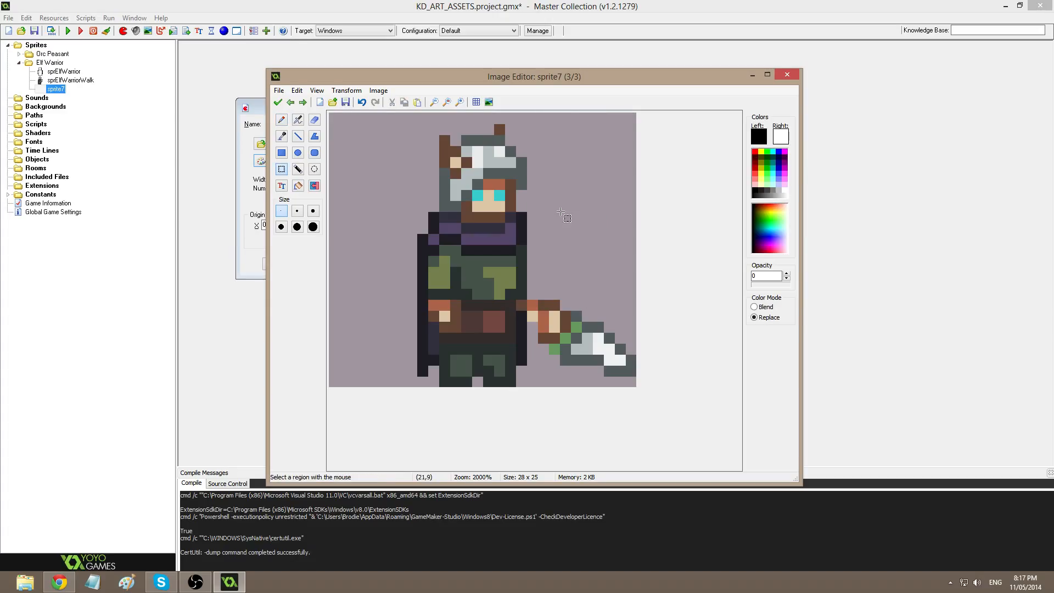
{"action": "left_click", "coordinate": [277, 102]}
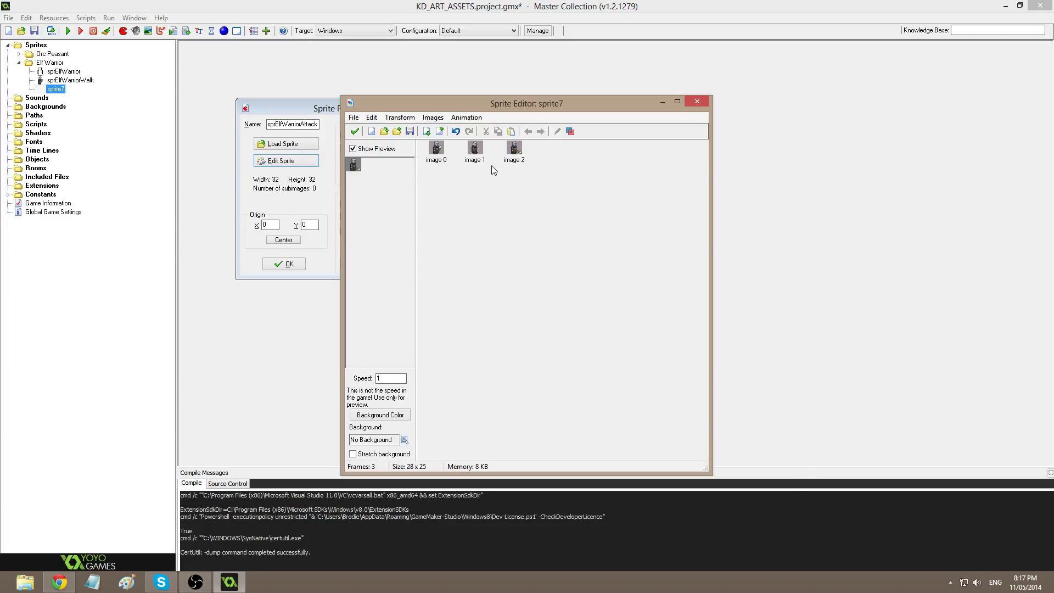
In the third frame, shift the empty hand two pixels outward to the left and extend the dark sleeve outline above it.
{"action": "double_click", "coordinate": [514, 148]}
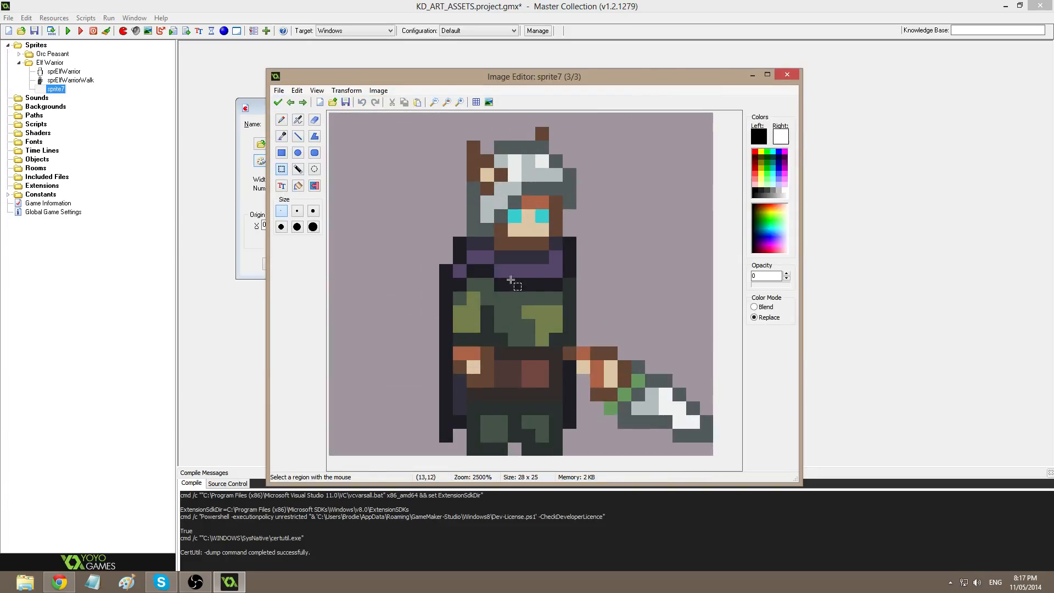
{"action": "scroll", "coordinate": [515, 281], "scroll_direction": "down", "scroll_amount": 1}
{"action": "mouse_move", "coordinate": [417, 288]}
{"action": "left_mouse_down"}
{"action": "mouse_move", "coordinate": [464, 329]}
{"action": "mouse_move", "coordinate": [427, 327]}
{"action": "left_mouse_up"}
{"action": "left_click", "coordinate": [281, 120]}
{"action": "key", "text": "s"}
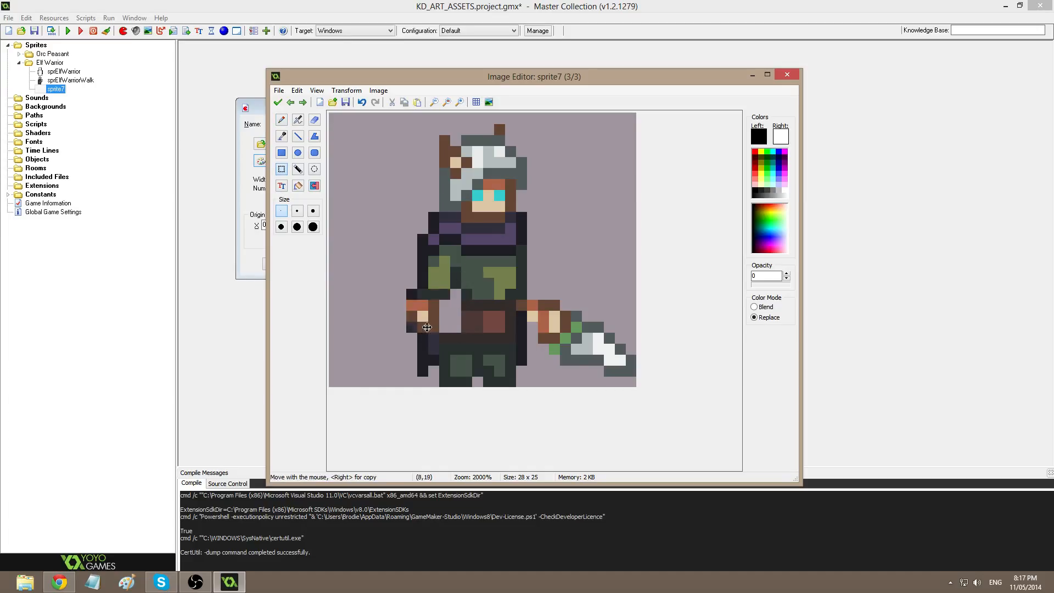
{"action": "key", "text": "p"}
{"action": "left_click", "coordinate": [430, 292], "text": "ctrl"}
{"action": "left_click", "coordinate": [425, 282]}
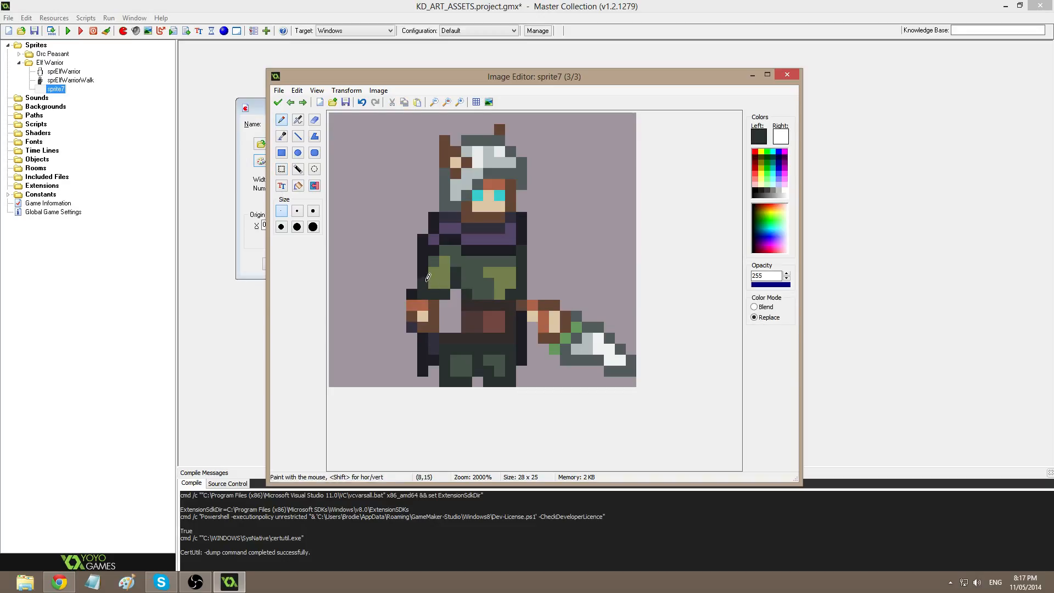
Extend the third frame's near-black cape outline along the outer side of the empty hand and down, filling the inside dark purple-gray.
{"action": "left_click", "coordinate": [297, 137]}
{"action": "key", "text": "ctrl+Left"}
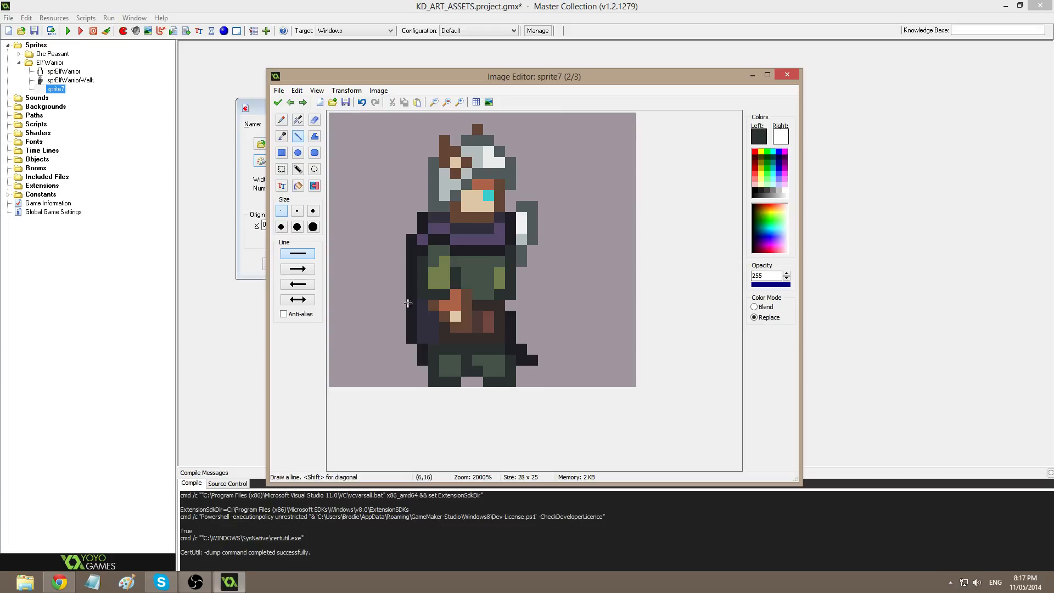
{"action": "key", "text": "ctrl+Right"}
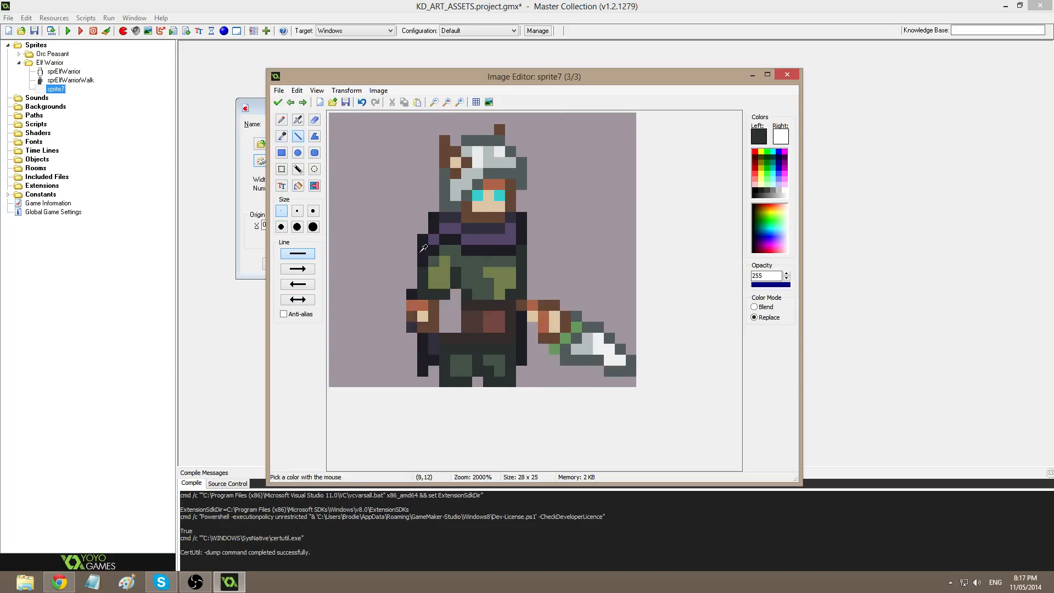
{"action": "left_click", "coordinate": [419, 269], "text": "ctrl"}
{"action": "left_click", "coordinate": [410, 282]}
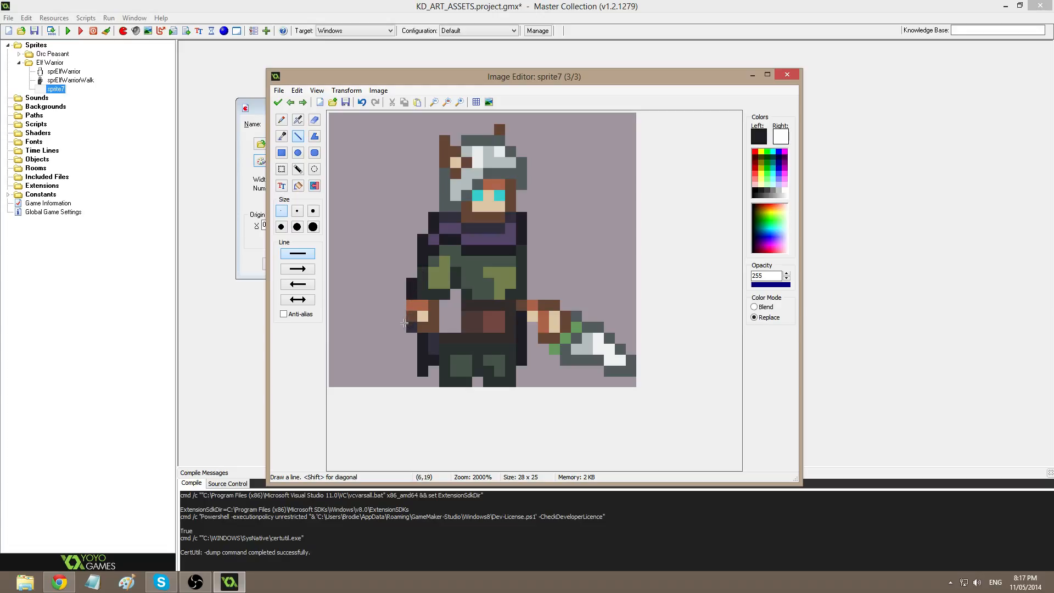
{"action": "key", "text": "ctrl+z"}
{"action": "mouse_move", "coordinate": [407, 328]}
{"action": "left_mouse_down"}
{"action": "mouse_move", "coordinate": [391, 371]}
{"action": "mouse_move", "coordinate": [413, 371]}
{"action": "mouse_move", "coordinate": [423, 355]}
{"action": "left_mouse_up"}
{"action": "left_click", "coordinate": [429, 348], "text": "ctrl"}
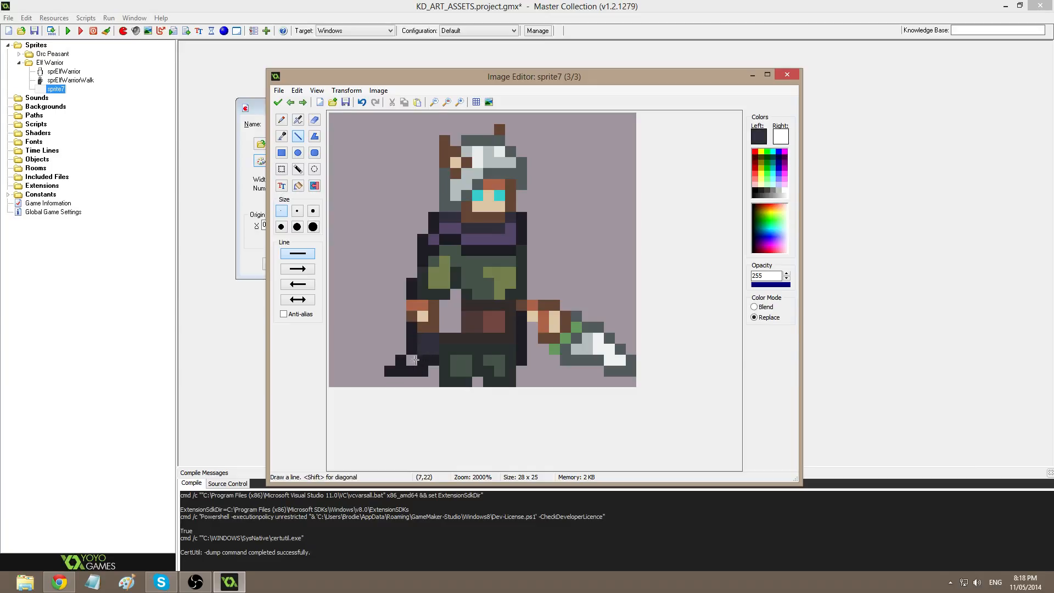
Erase the stray near-black tail pixels at the cape's lower left corner, straighten its edge, and accept the frame edits.
{"action": "left_click", "coordinate": [374, 344], "text": "ctrl"}
{"action": "left_click", "coordinate": [391, 371]}
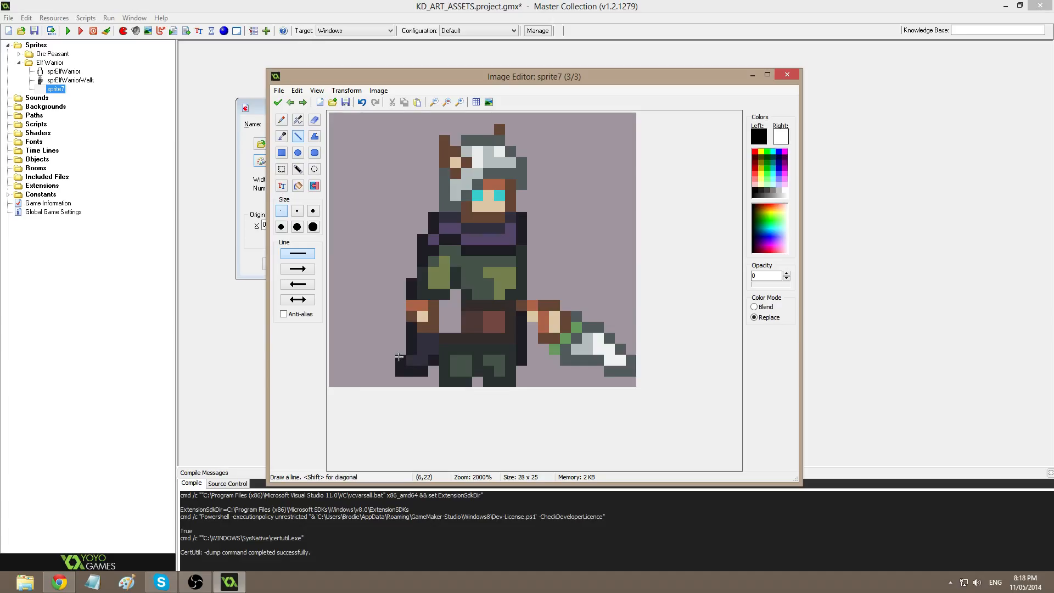
{"action": "left_click_drag", "start_coordinate": [400, 357], "coordinate": [401, 369]}
{"action": "left_click", "coordinate": [414, 355], "text": "ctrl"}
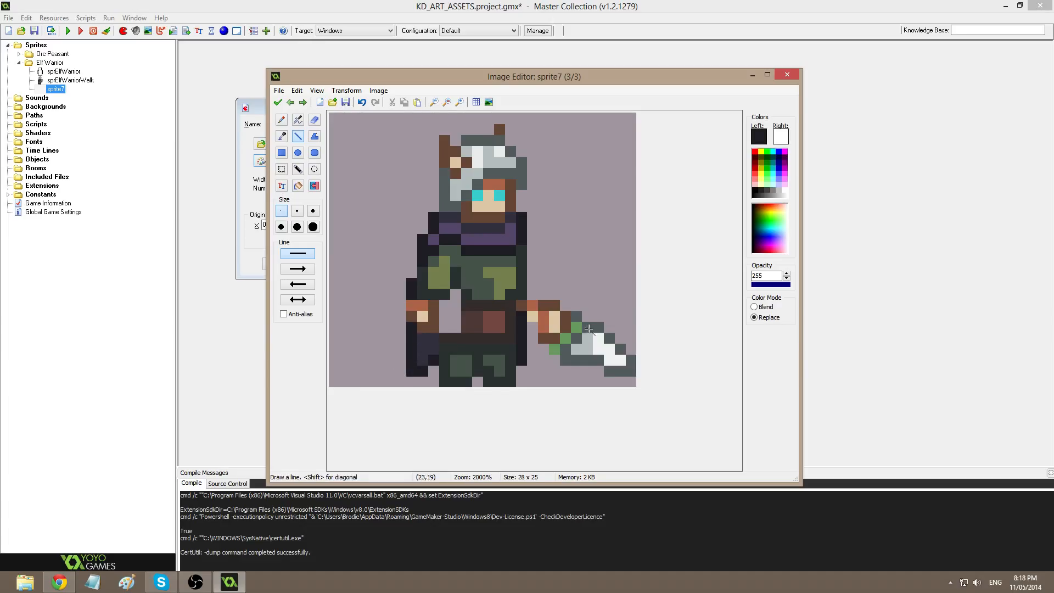
{"action": "left_click", "coordinate": [278, 102]}
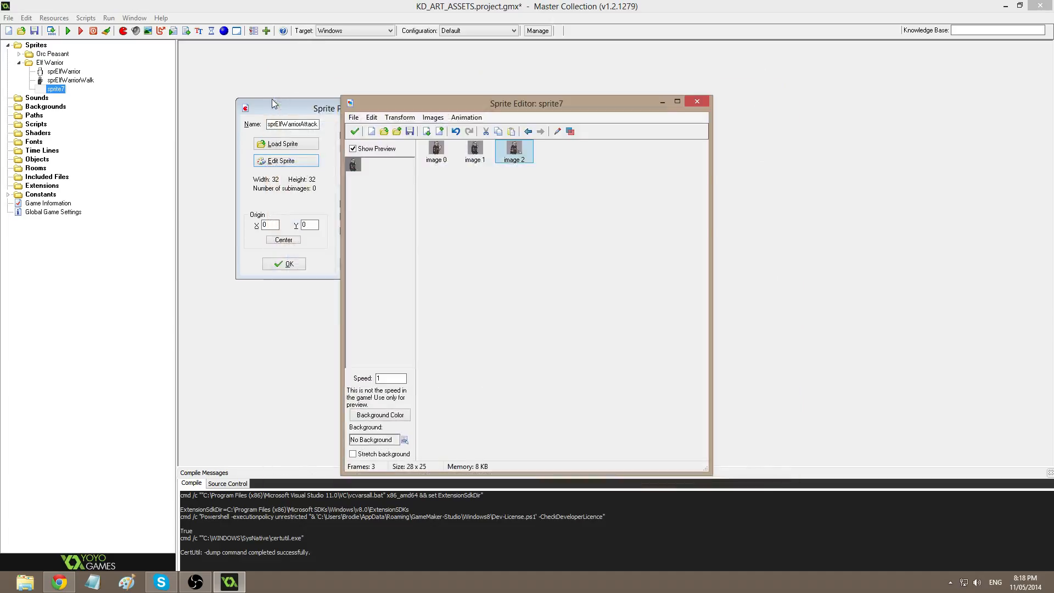
Reopen the third frame and fill the gap between the empty arm and the torso with matching belt and green tunic colors.
{"action": "double_click", "coordinate": [502, 162]}
{"action": "scroll", "coordinate": [479, 258], "scroll_direction": "up", "scroll_amount": 2}
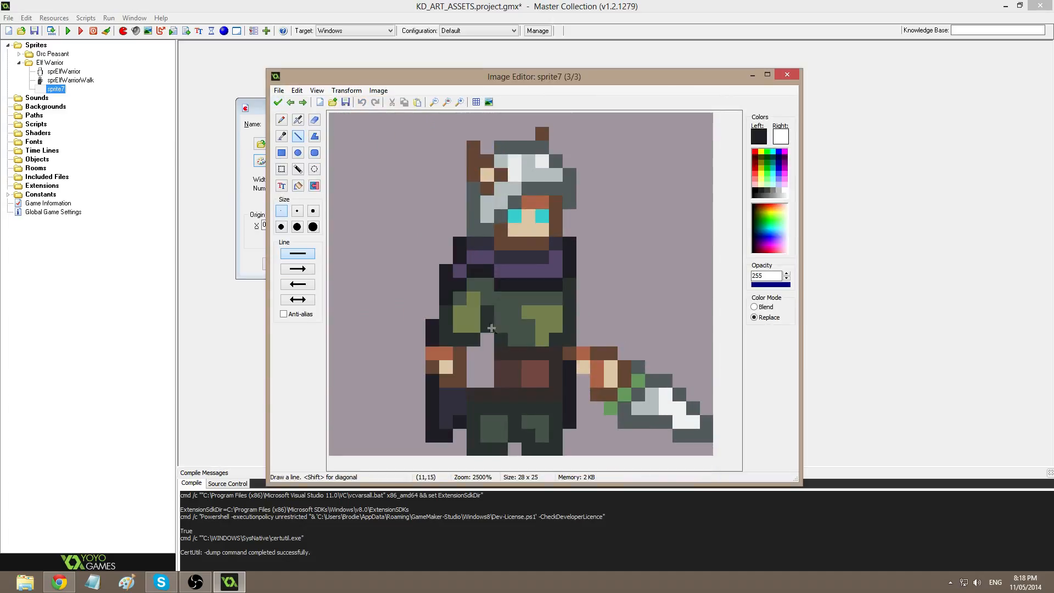
{"action": "mouse_move", "coordinate": [474, 385]}
{"action": "left_mouse_down"}
{"action": "mouse_move", "coordinate": [474, 355]}
{"action": "mouse_move", "coordinate": [490, 380]}
{"action": "left_mouse_up"}
{"action": "left_click", "coordinate": [487, 353]}
{"action": "left_click", "coordinate": [518, 368], "text": "ctrl"}
{"action": "left_click", "coordinate": [503, 342], "text": "ctrl"}
{"action": "left_click", "coordinate": [488, 339]}
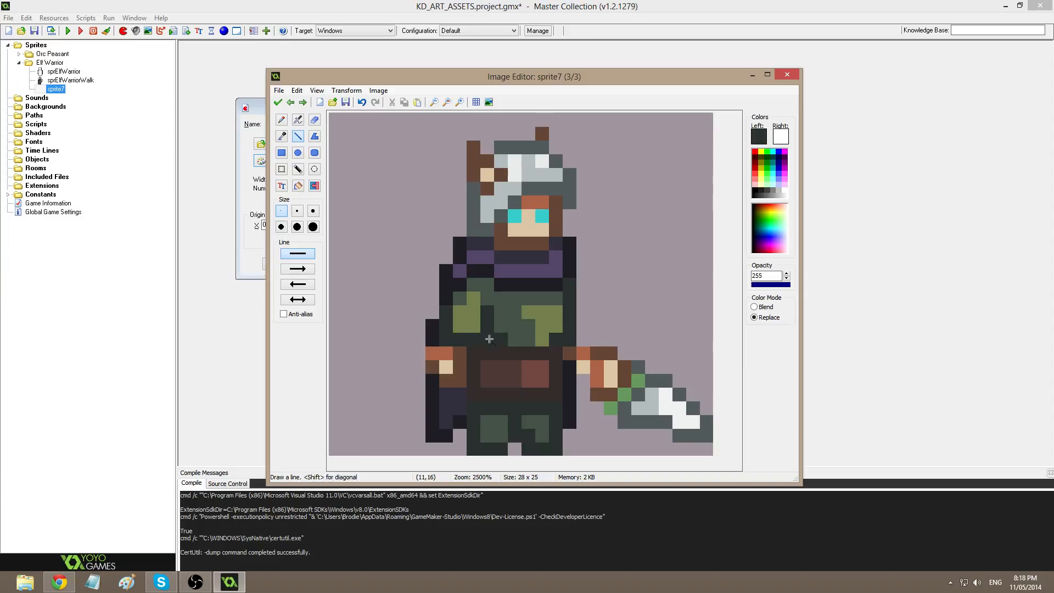
{"action": "left_click", "coordinate": [514, 334], "text": "ctrl"}
{"action": "left_click_drag", "start_coordinate": [500, 340], "coordinate": [484, 339]}
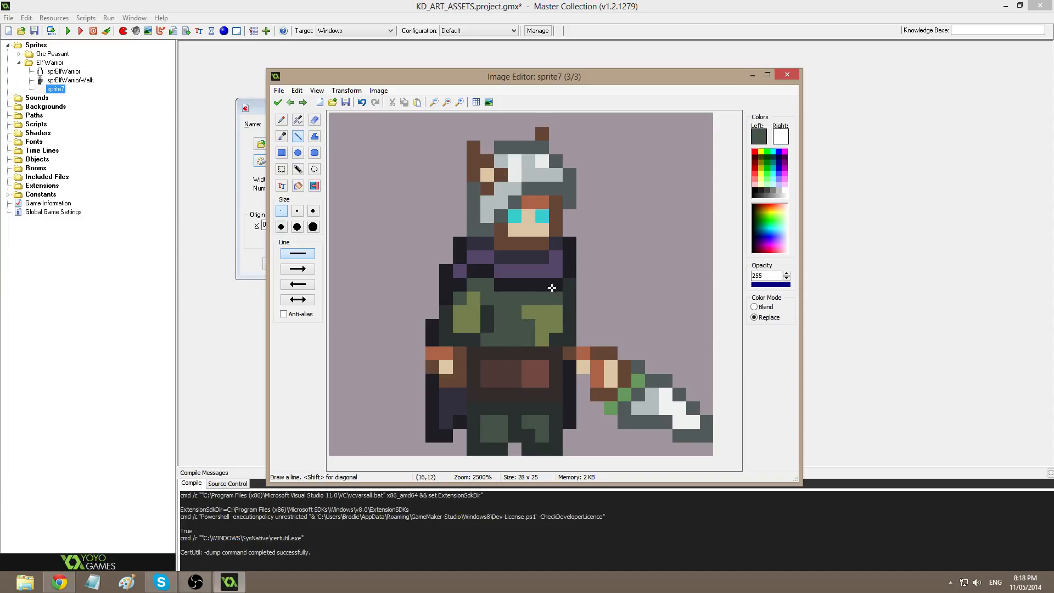
Recolor the outer edge of the third frame's empty hand brown, extending it one pixel up the wrist.
{"action": "left_click", "coordinate": [432, 367], "text": "ctrl"}
{"action": "left_click", "coordinate": [432, 353]}
{"action": "left_click", "coordinate": [432, 339]}
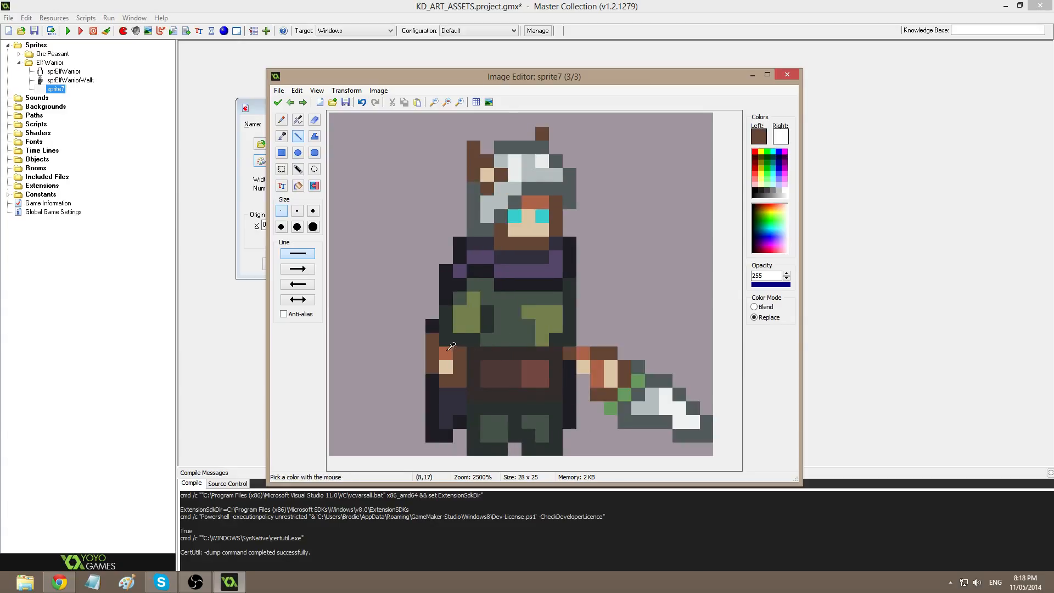
In the second frame, paint a brown wrist pixel above the hand and compare the pose with the neighboring frames.
{"action": "key", "text": "Left"}
{"action": "left_click", "coordinate": [486, 339]}
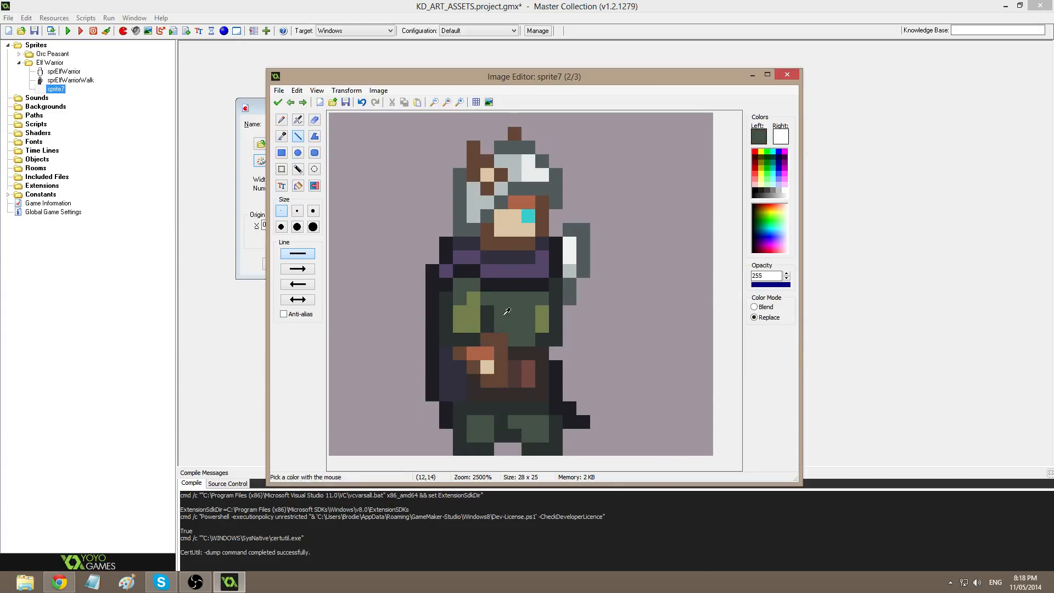
{"action": "left_click", "coordinate": [517, 332], "text": "ctrl"}
{"action": "key", "text": "Left"}
{"action": "key", "text": "Right"}
{"action": "key", "text": "Right"}
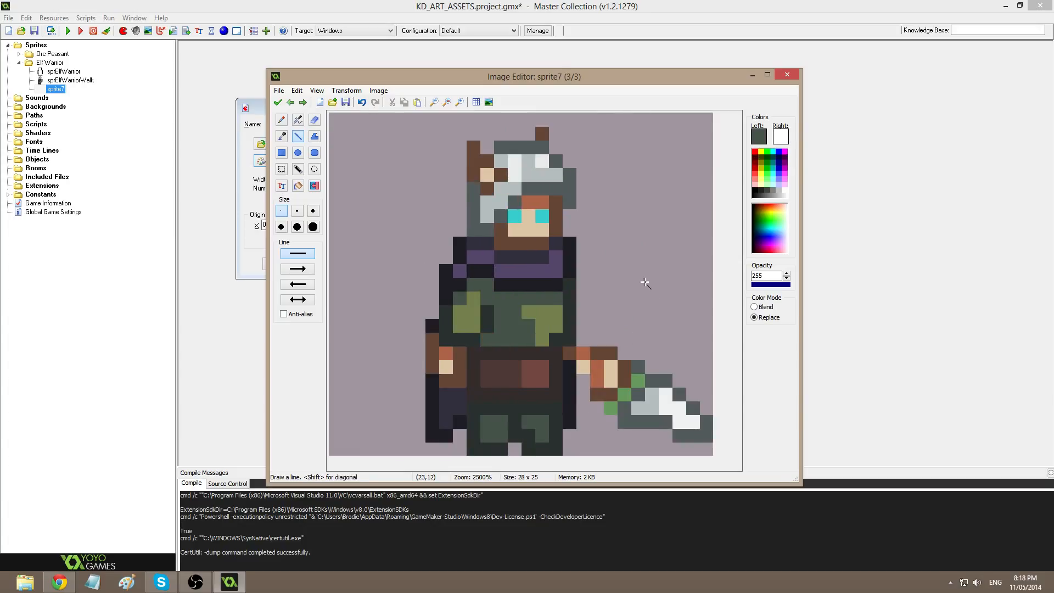
Move the third frame's head two pixels right and three down into a forward lean, shifting the collar along with it.
{"action": "key", "text": "s"}
{"action": "left_click_drag", "start_coordinate": [469, 126], "coordinate": [570, 244]}
{"action": "key", "text": "Left"}
{"action": "key", "text": "Right"}
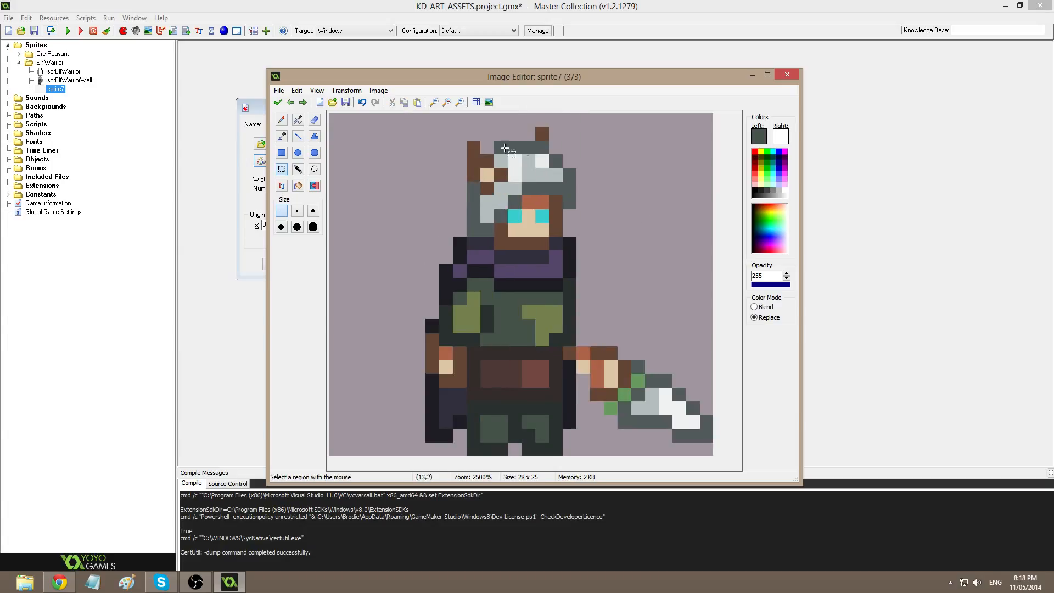
{"action": "key", "text": "ctrl+v"}
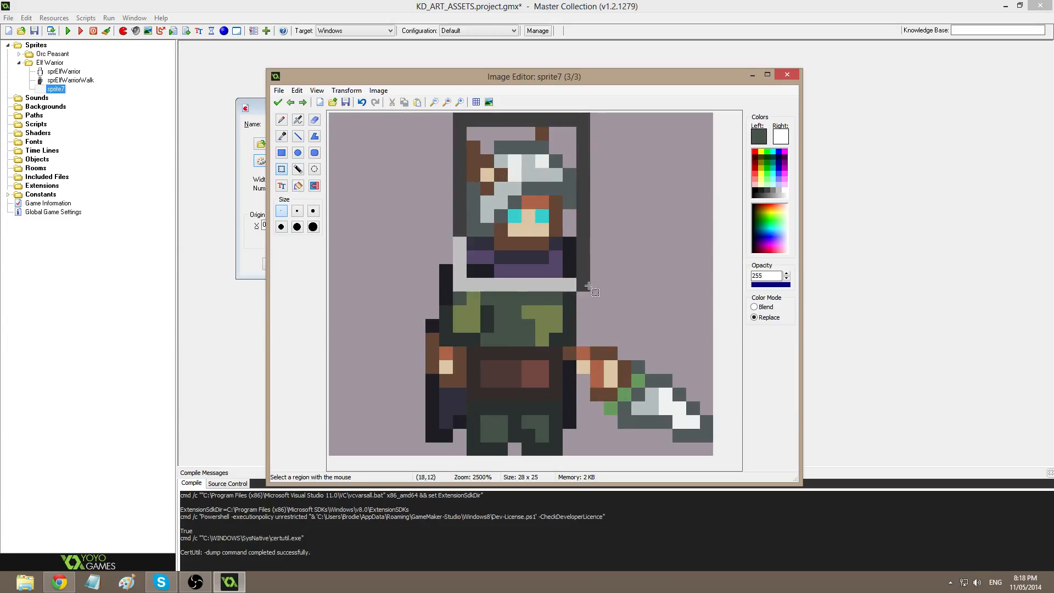
{"action": "left_click_drag", "start_coordinate": [538, 234], "coordinate": [556, 251]}
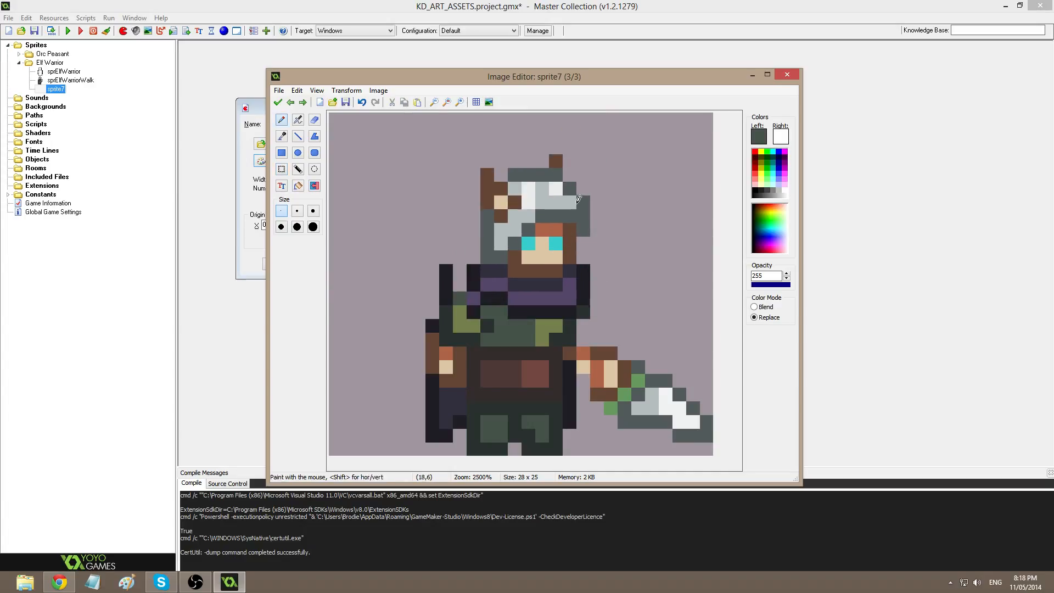
{"action": "mouse_move", "coordinate": [466, 153]}
{"action": "left_mouse_down"}
{"action": "mouse_move", "coordinate": [582, 269]}
{"action": "mouse_move", "coordinate": [569, 254]}
{"action": "left_mouse_up"}
Redraw the raised cape shoulder behind the lowered head with a near-black outline, purple fill and dark purple shading.
{"action": "left_click", "coordinate": [281, 120]}
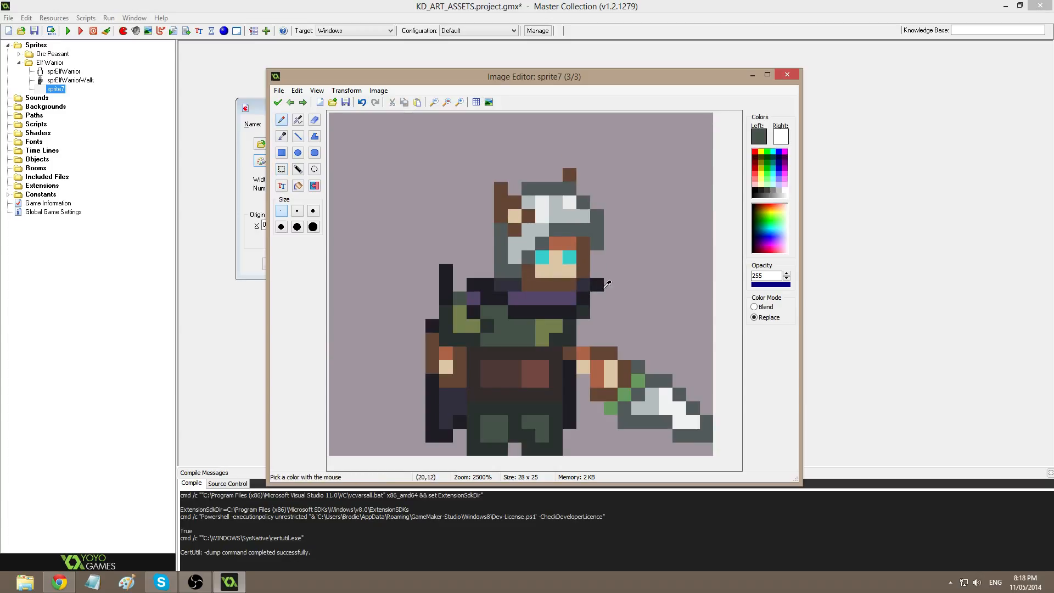
{"action": "left_click", "coordinate": [596, 284], "text": "ctrl"}
{"action": "left_click", "coordinate": [597, 270]}
{"action": "mouse_move", "coordinate": [482, 248]}
{"action": "left_mouse_down"}
{"action": "mouse_move", "coordinate": [455, 256]}
{"action": "mouse_move", "coordinate": [487, 267]}
{"action": "mouse_move", "coordinate": [468, 270]}
{"action": "mouse_move", "coordinate": [461, 285]}
{"action": "mouse_move", "coordinate": [481, 282]}
{"action": "mouse_move", "coordinate": [459, 295]}
{"action": "left_mouse_up"}
{"action": "left_click", "coordinate": [516, 284], "text": "ctrl"}
{"action": "left_click", "coordinate": [532, 296], "text": "ctrl"}
{"action": "key", "text": "Left"}
{"action": "key", "text": "Right"}
{"action": "left_click", "coordinate": [487, 296], "text": "ctrl"}
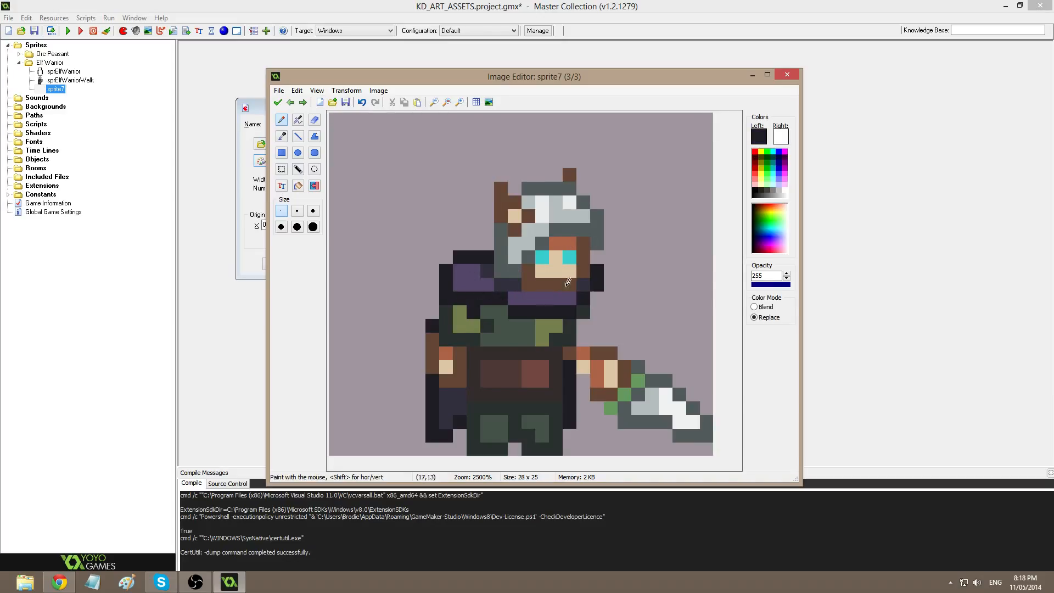
Repaint the collar's front edge beside the chin near-black and erase the pixels sticking out past it.
{"action": "key", "text": "Left"}
{"action": "key", "text": "Right"}
{"action": "left_click", "coordinate": [563, 336], "text": "ctrl"}
{"action": "left_click", "coordinate": [588, 292], "text": "ctrl"}
{"action": "left_click", "coordinate": [608, 283], "text": "ctrl"}
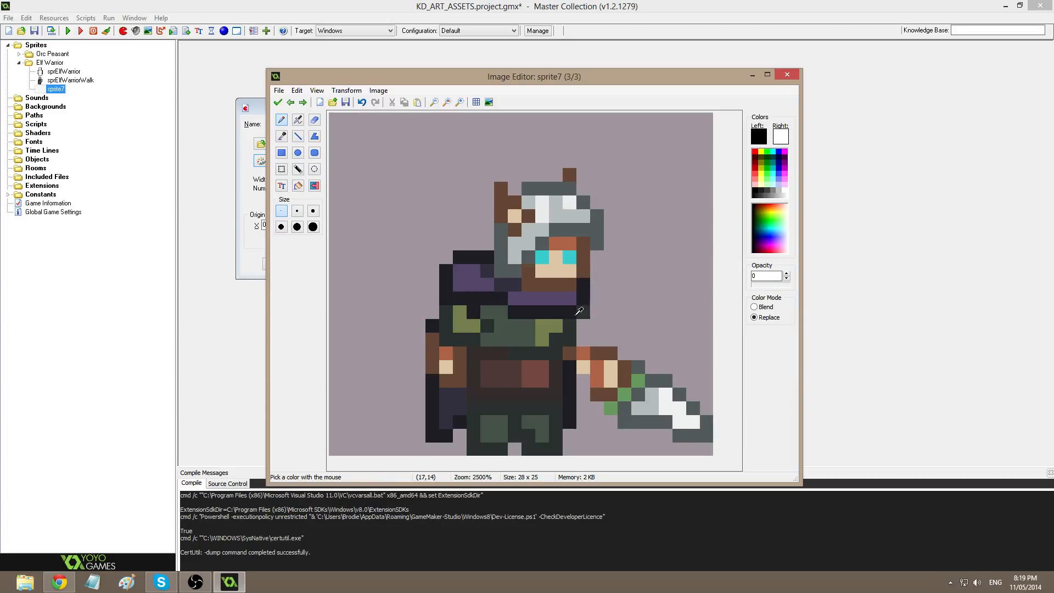
Outline a dark green-gray sleeve from the collar's front edge down to the sword hand.
{"action": "left_click", "coordinate": [602, 353], "text": "ctrl"}
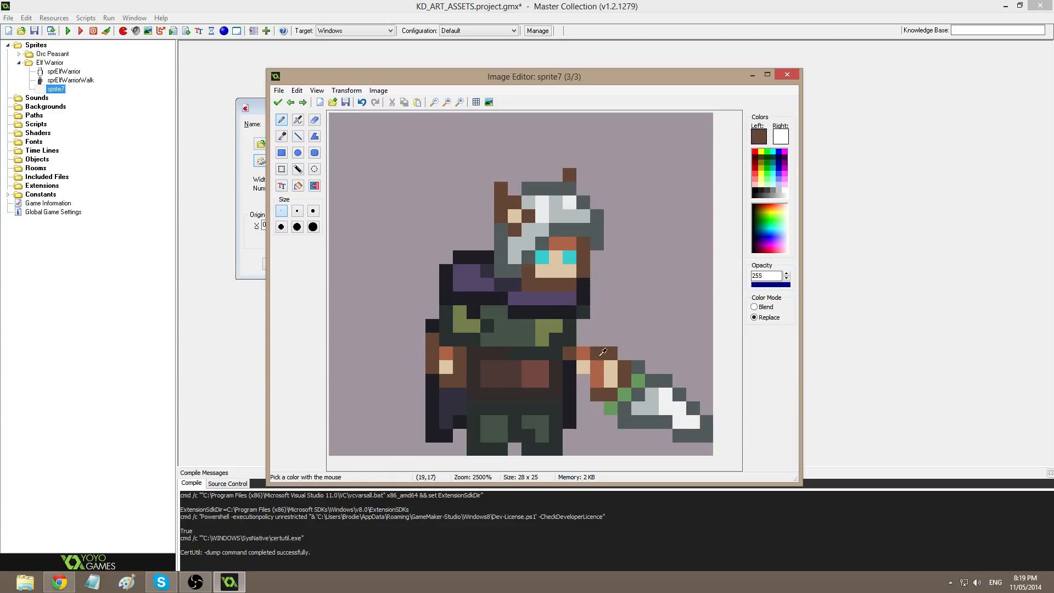
{"action": "key", "text": "ctrl+z"}
{"action": "left_click", "coordinate": [586, 321], "text": "ctrl"}
{"action": "left_click", "coordinate": [583, 339]}
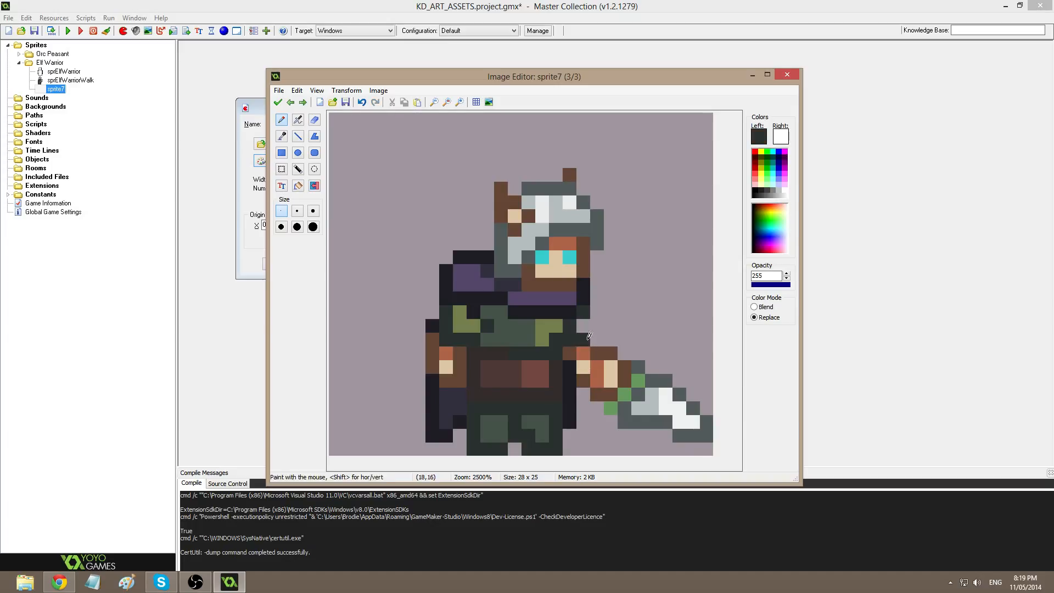
{"action": "key", "text": "ctrl+z"}
{"action": "mouse_move", "coordinate": [587, 367]}
{"action": "left_mouse_down"}
{"action": "mouse_move", "coordinate": [596, 338]}
{"action": "mouse_move", "coordinate": [583, 323]}
{"action": "left_mouse_up"}
Fill the sword arm's sleeve with the tunic's gray-green and erase the lowest cape pixel below that arm.
{"action": "left_click", "coordinate": [564, 317], "text": "ctrl"}
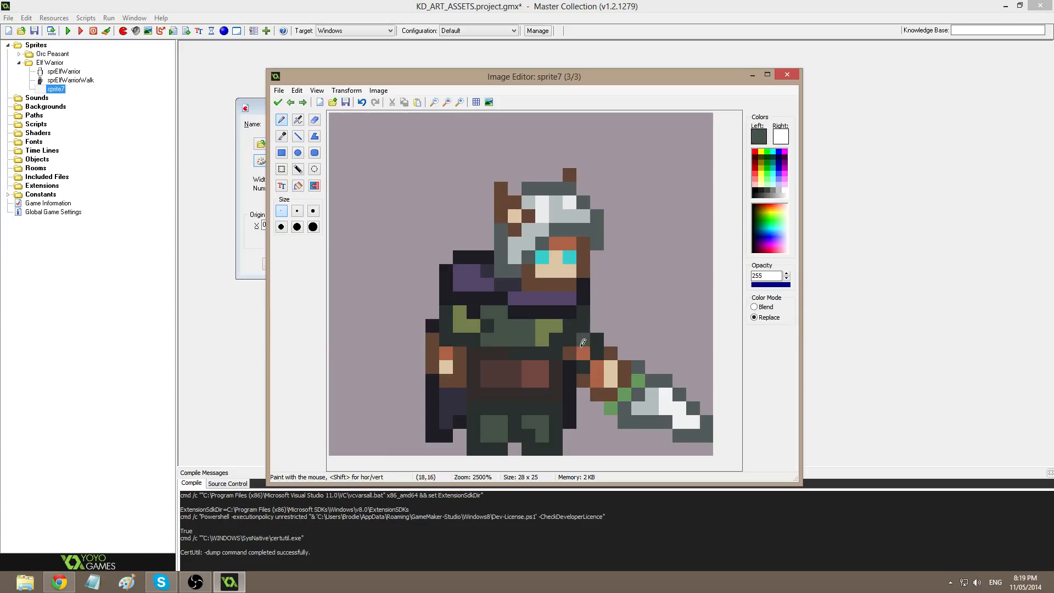
{"action": "left_click", "coordinate": [583, 353]}
{"action": "key", "text": "ctrl+z"}
{"action": "left_click_drag", "start_coordinate": [581, 339], "coordinate": [570, 341]}
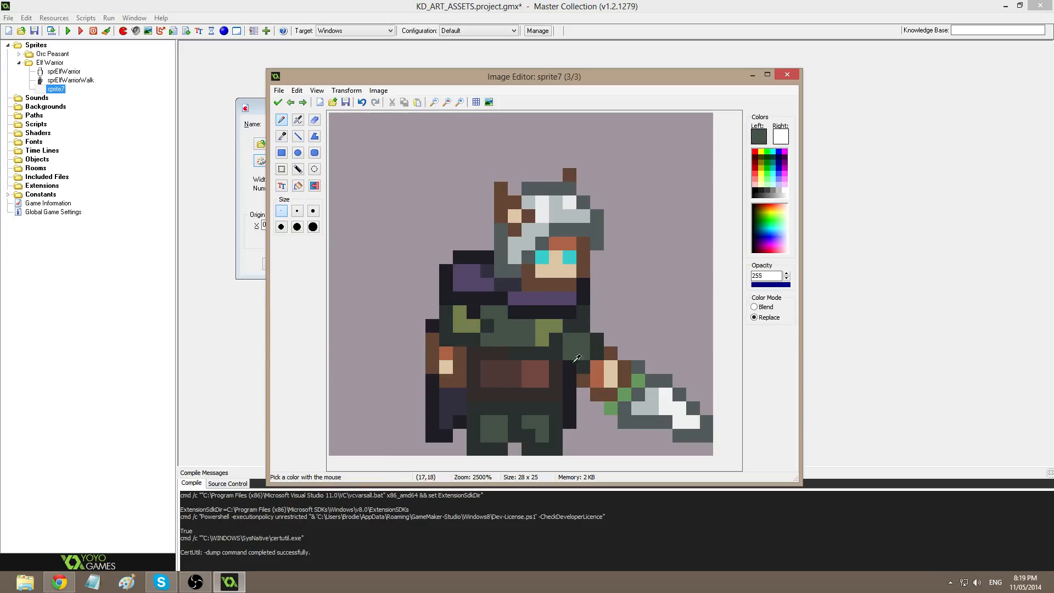
{"action": "left_click", "coordinate": [577, 411], "text": "ctrl"}
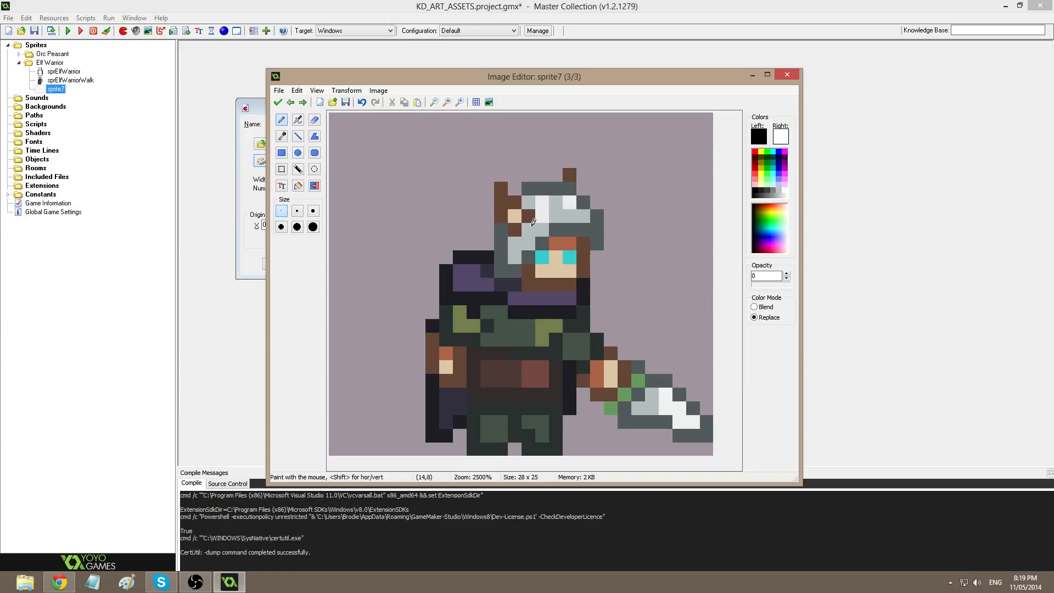
Shift the third frame's head one pixel left and up, and fill the exposed collar row beneath the chin.
{"action": "key", "text": "s"}
{"action": "left_click_drag", "start_coordinate": [494, 168], "coordinate": [561, 246]}
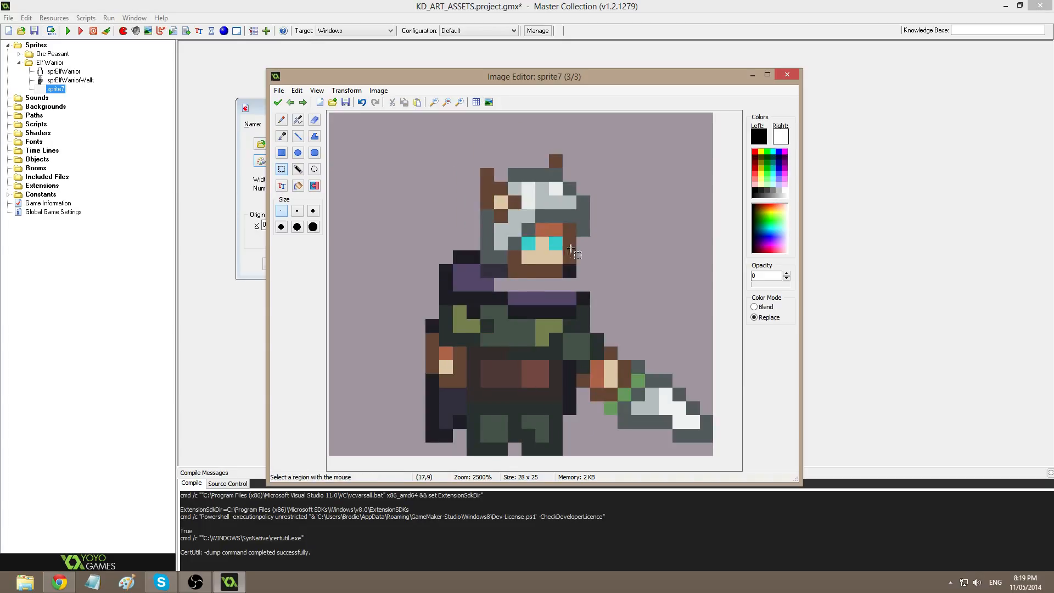
{"action": "key", "text": "p"}
{"action": "left_click", "coordinate": [502, 280], "text": "ctrl"}
{"action": "left_click_drag", "start_coordinate": [502, 286], "coordinate": [557, 285]}
Patch the collar around the chin with purple shades and a near-black front edge pixel.
{"action": "left_click", "coordinate": [501, 272], "text": "ctrl"}
{"action": "left_click", "coordinate": [585, 299], "text": "ctrl"}
{"action": "left_click", "coordinate": [583, 284]}
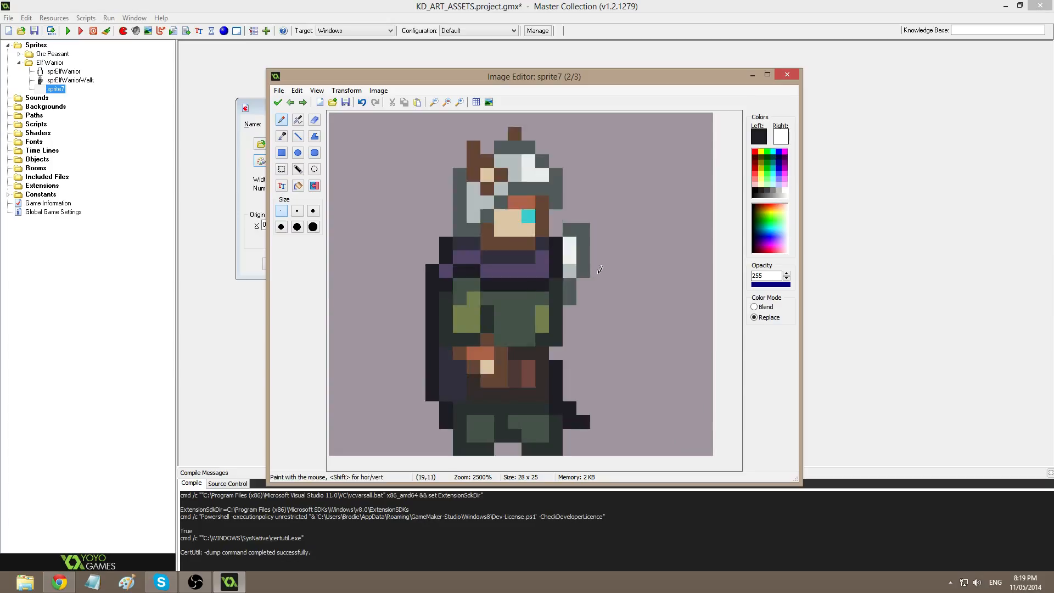
{"action": "left_click", "coordinate": [573, 296], "text": "ctrl"}
{"action": "left_click", "coordinate": [569, 284]}
{"action": "left_click", "coordinate": [559, 280], "text": "ctrl"}
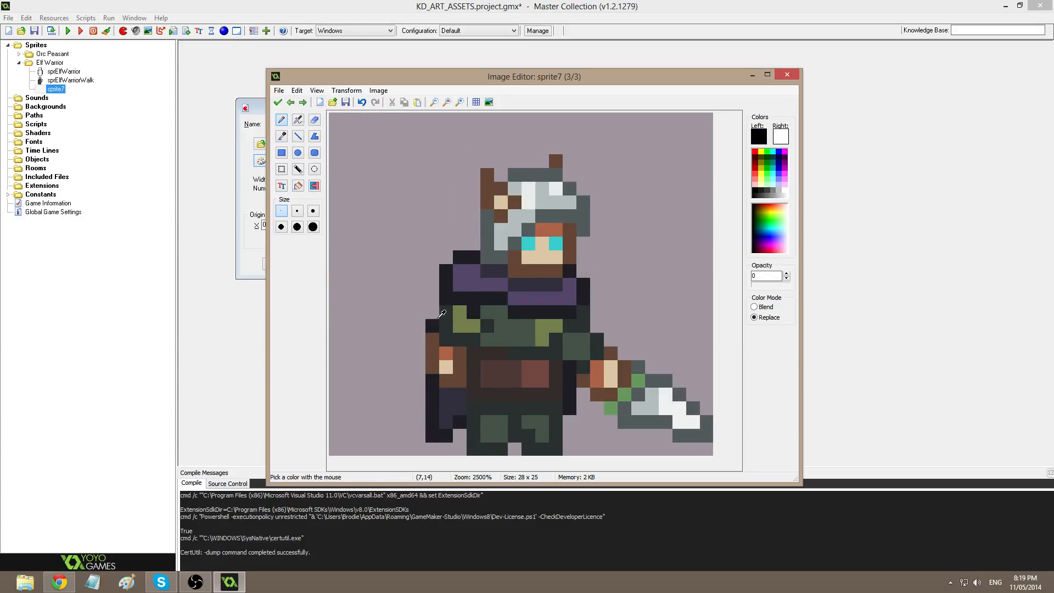
Add a near-black cape pixel above the empty hand's wrist and paint gray-green tunic pixels below the collar.
{"action": "key", "text": "Left"}
{"action": "key", "text": "Right"}
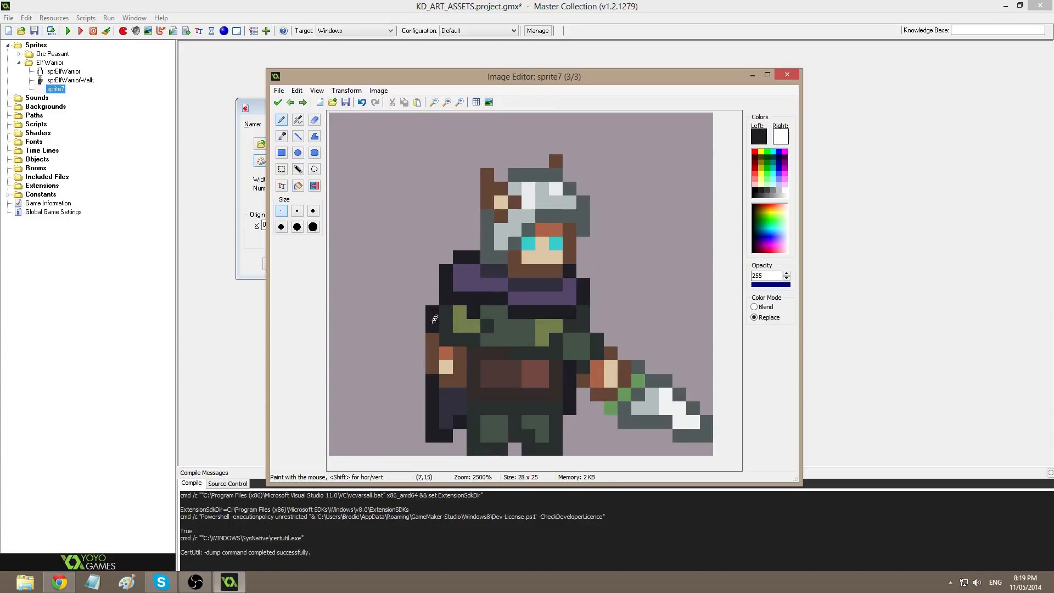
{"action": "key", "text": "ctrl"}
{"action": "left_click", "coordinate": [487, 311], "text": "ctrl"}
{"action": "left_click", "coordinate": [473, 311]}
Flip repeatedly through the attack frames to compare the poses, and accept the frame edits.
{"action": "key", "text": "Right"}
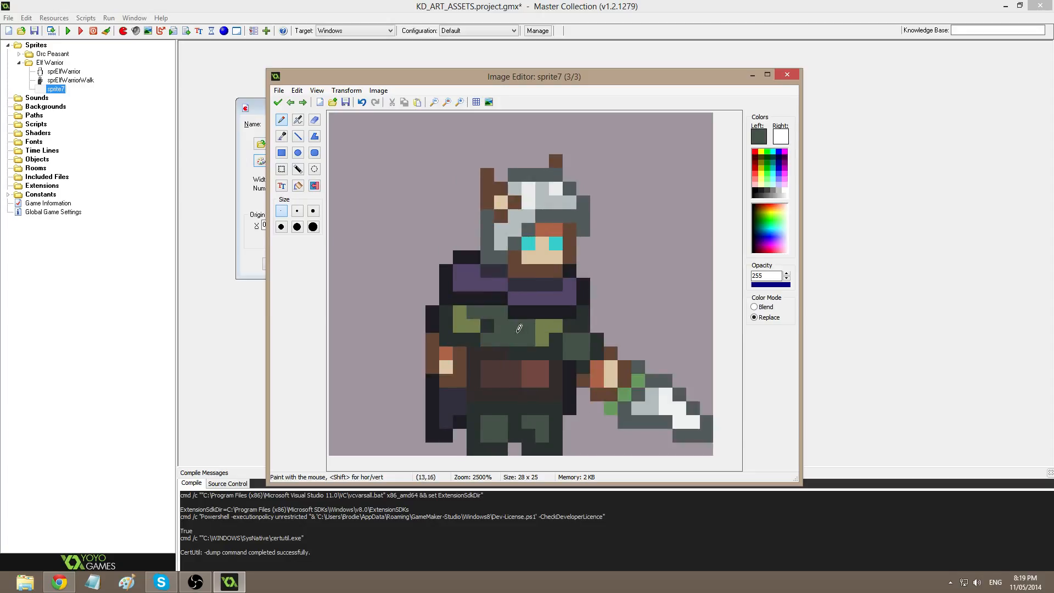
{"action": "key", "text": "Right"}
{"action": "key", "text": "Right"}
{"action": "key", "text": "Right"}
{"action": "key", "text": "Right"}
{"action": "key", "text": "Right"}
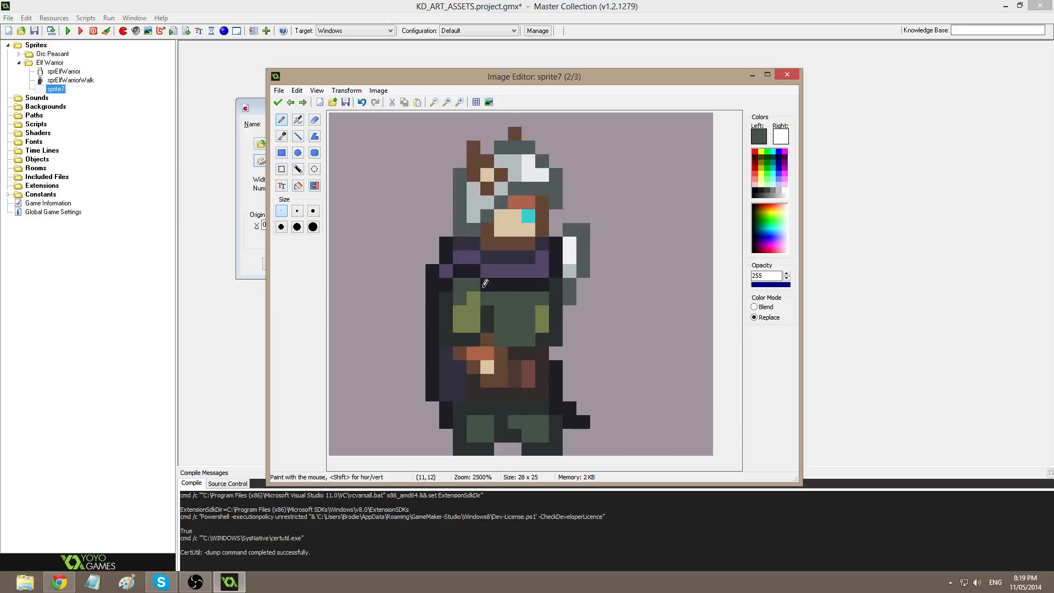
{"action": "key", "text": "Right"}
{"action": "left_click", "coordinate": [277, 102]}
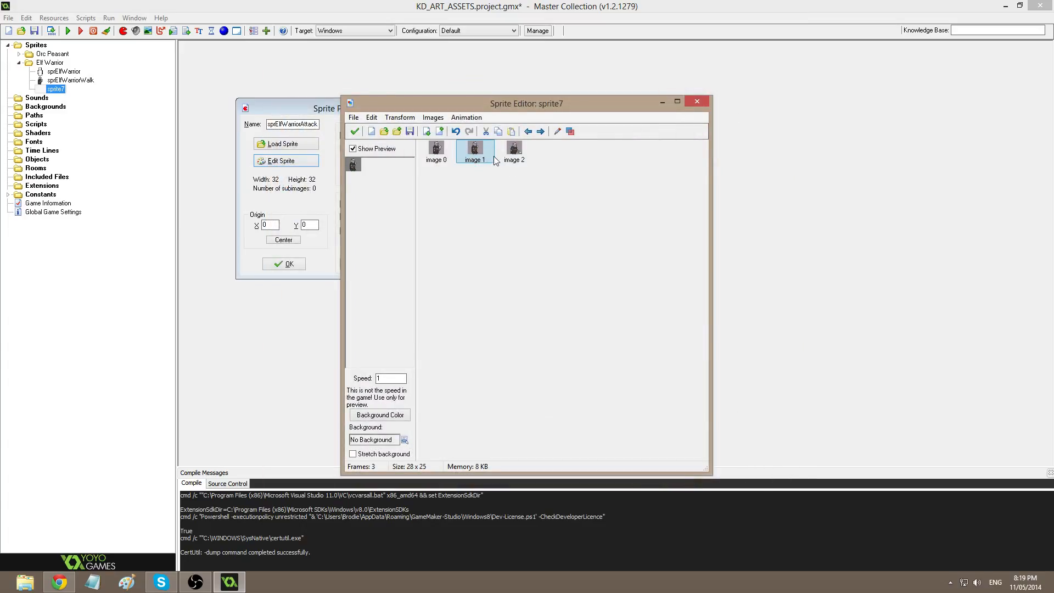
Open the second frame and outline a dark gray blade tip rising behind the cape's left shoulder.
{"action": "double_click", "coordinate": [489, 154]}
{"action": "scroll", "coordinate": [589, 260], "scroll_direction": "down", "scroll_amount": 1}
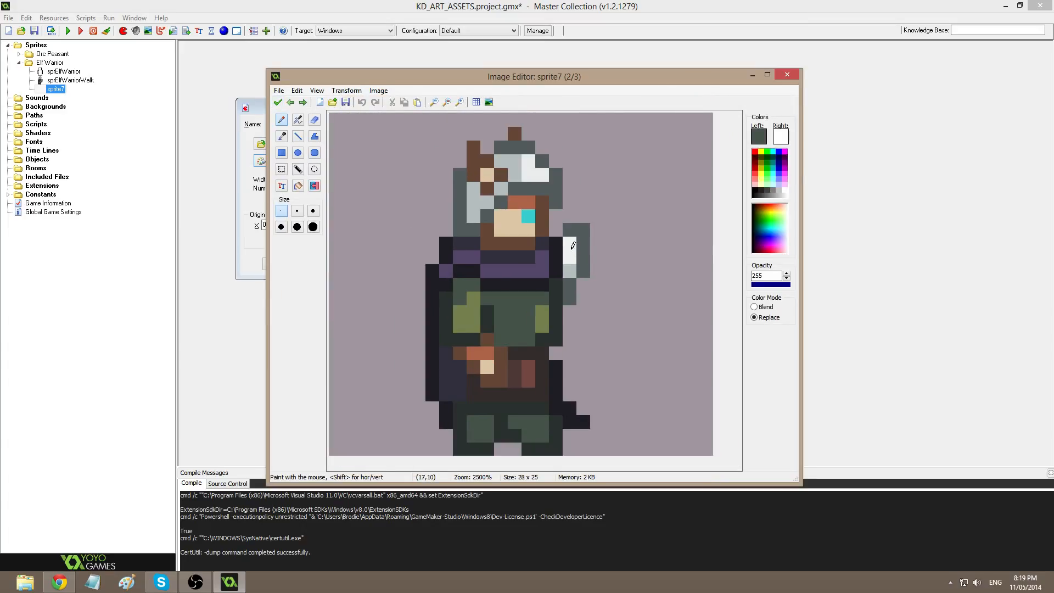
{"action": "left_click", "coordinate": [581, 228], "text": "ctrl"}
{"action": "mouse_move", "coordinate": [432, 258]}
{"action": "left_mouse_down"}
{"action": "mouse_move", "coordinate": [418, 237]}
{"action": "mouse_move", "coordinate": [424, 201]}
{"action": "mouse_move", "coordinate": [456, 225]}
{"action": "mouse_move", "coordinate": [432, 227]}
{"action": "left_mouse_up"}
Fill the new blade tip with light gray and add white highlight pixels.
{"action": "left_click", "coordinate": [574, 266], "text": "ctrl"}
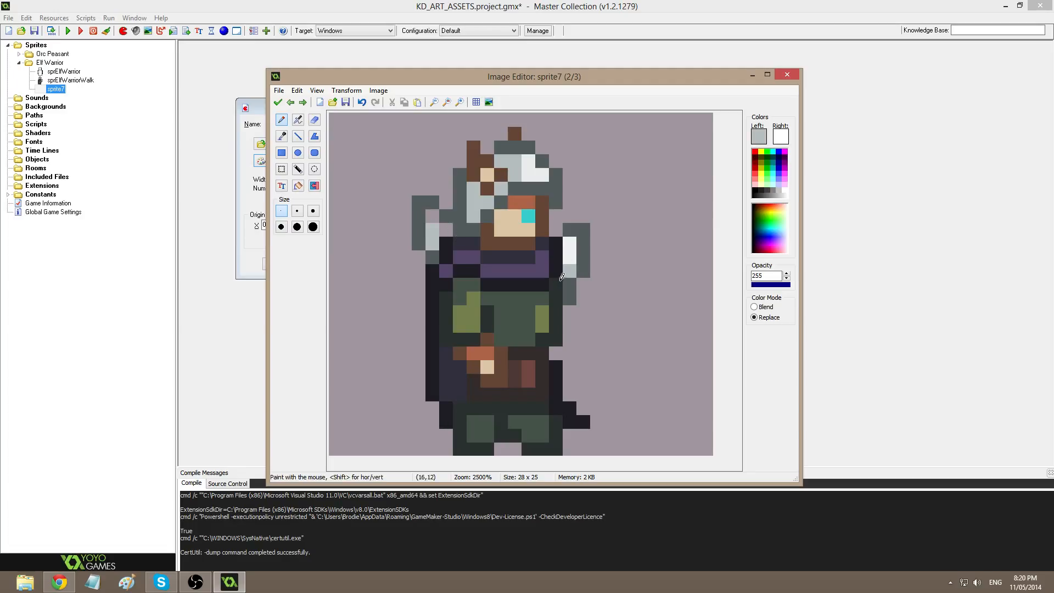
{"action": "left_click", "coordinate": [567, 251], "text": "ctrl"}
{"action": "left_click", "coordinate": [432, 215]}
{"action": "left_click", "coordinate": [446, 229]}
Delete the second frame's old blade beside the right shoulder.
{"action": "left_click", "coordinate": [629, 260], "text": "ctrl"}
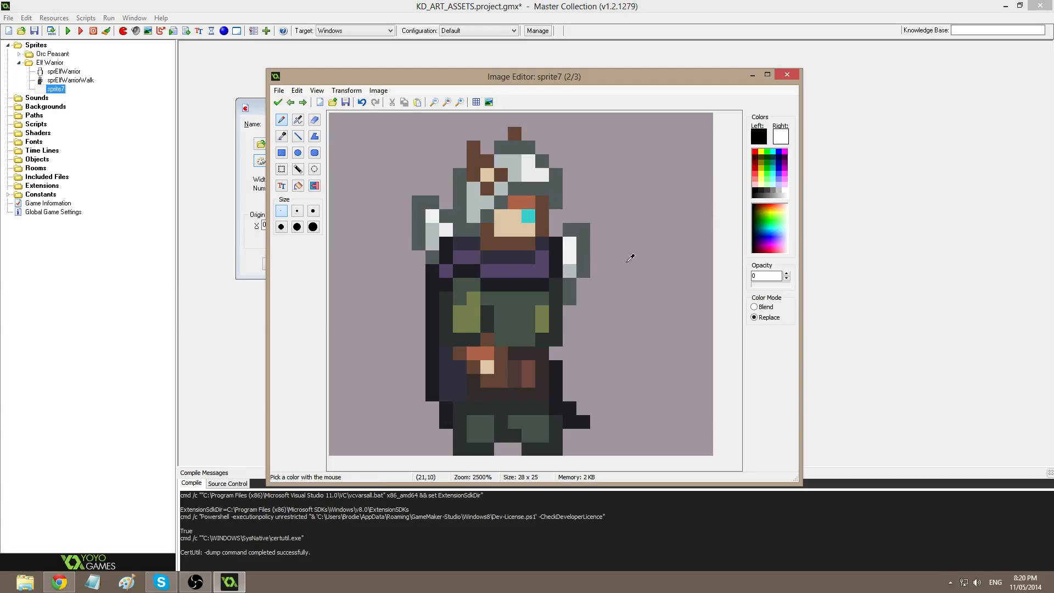
{"action": "left_click", "coordinate": [281, 168]}
{"action": "left_click_drag", "start_coordinate": [561, 223], "coordinate": [631, 318]}
{"action": "key", "text": "Delete"}
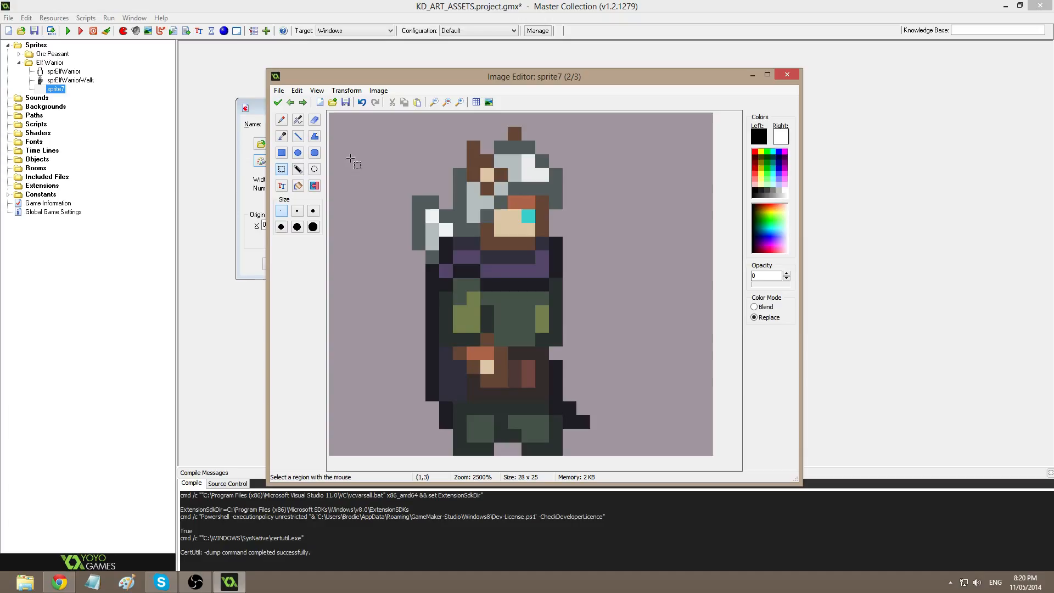
Accept the edits, reopen the second frame, and shift the left arm, chest and belt block one pixel to the right.
{"action": "left_click", "coordinate": [277, 102]}
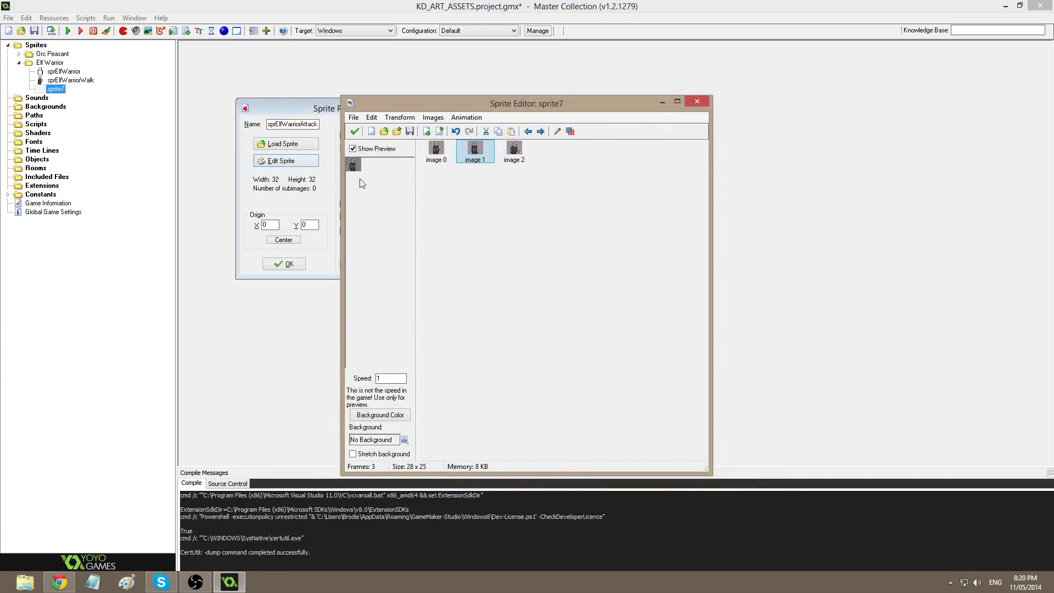
{"action": "double_click", "coordinate": [475, 151]}
{"action": "scroll", "coordinate": [531, 258], "scroll_direction": "up", "scroll_amount": 5}
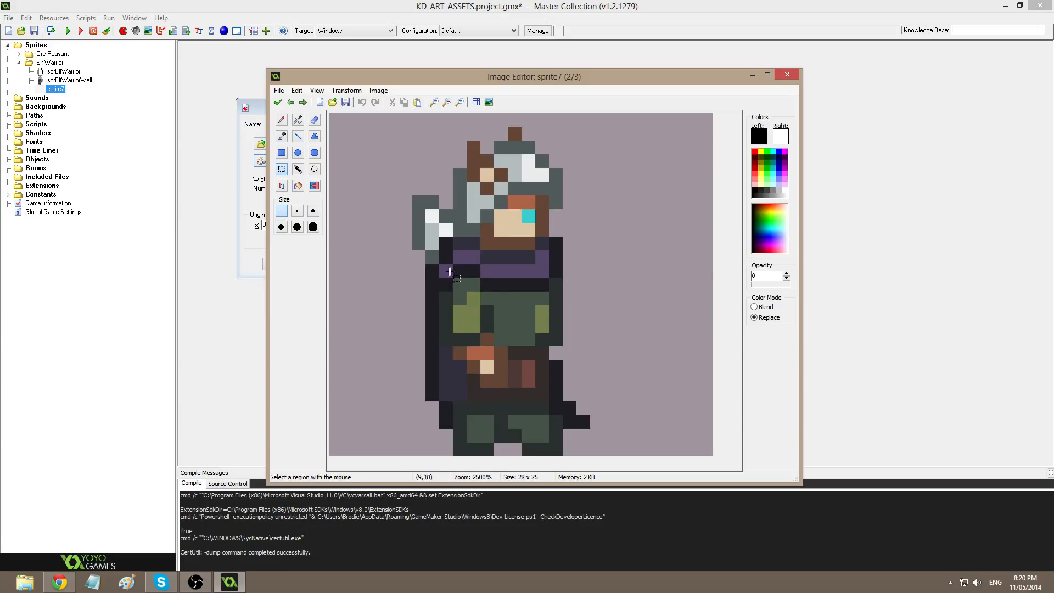
{"action": "scroll", "coordinate": [600, 344], "scroll_direction": "up", "scroll_amount": 1}
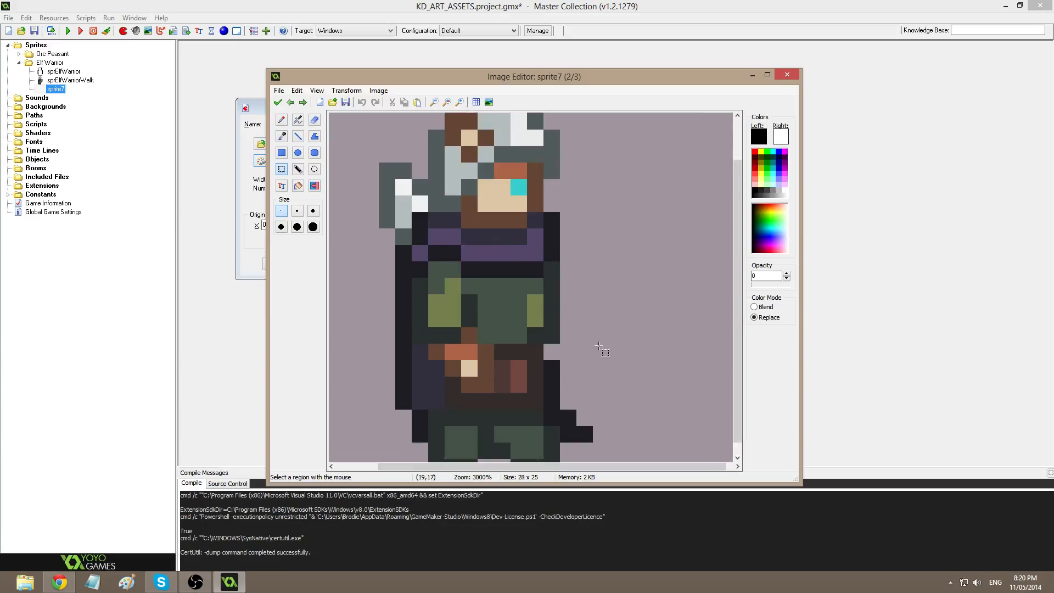
{"action": "key", "text": "p"}
{"action": "key", "text": "s"}
{"action": "left_click_drag", "start_coordinate": [417, 283], "coordinate": [522, 377]}
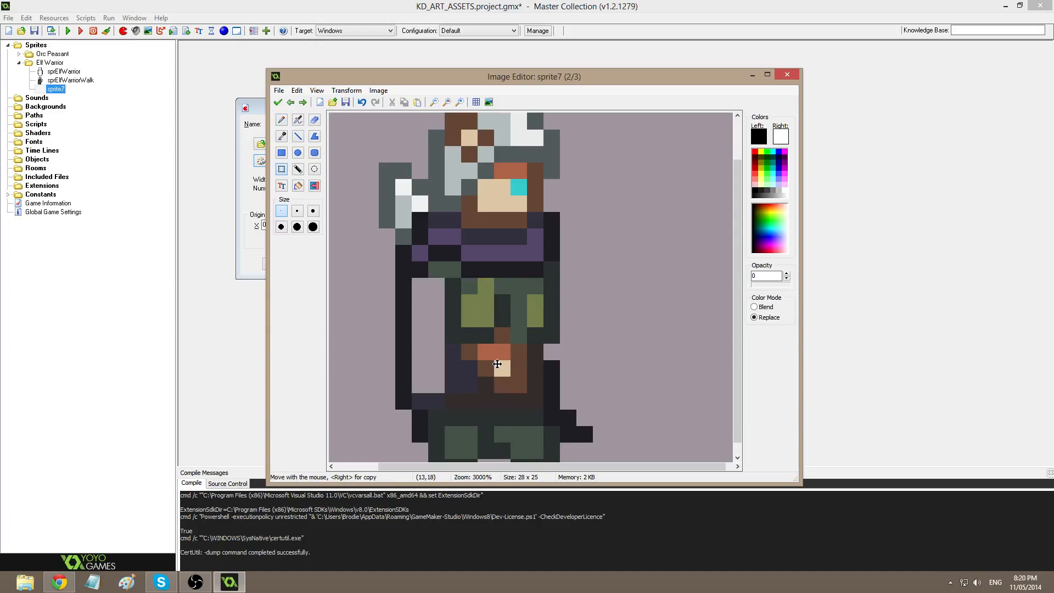
Patch the belt beside the shifted arm with dark brown and flood-fill the gap behind the arm with the cape's dark blue.
{"action": "key", "text": "p"}
{"action": "left_click", "coordinate": [449, 399], "text": "ctrl"}
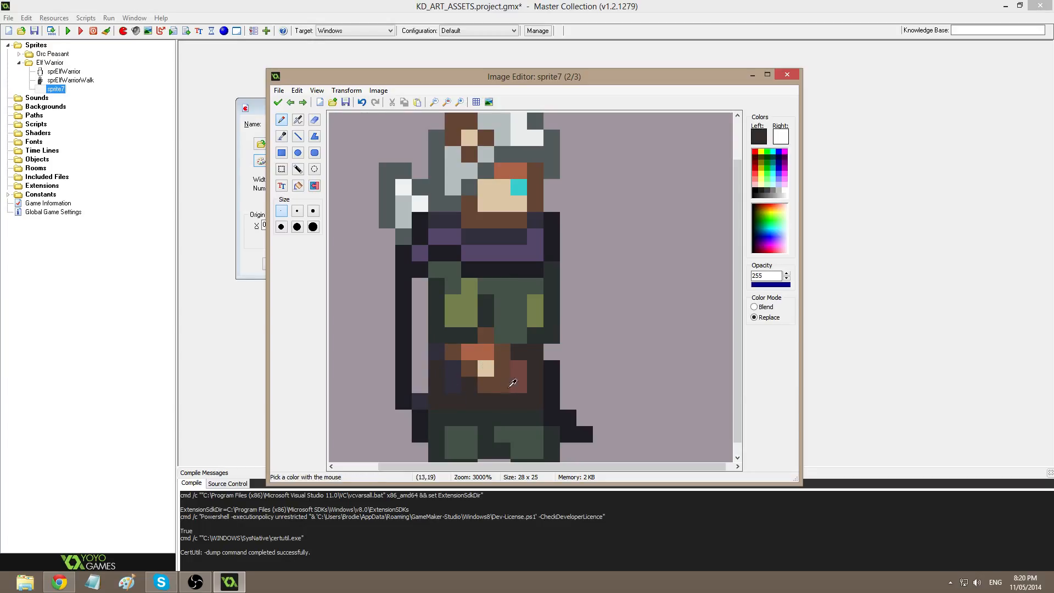
{"action": "key", "text": "f"}
{"action": "left_click", "coordinate": [420, 329]}
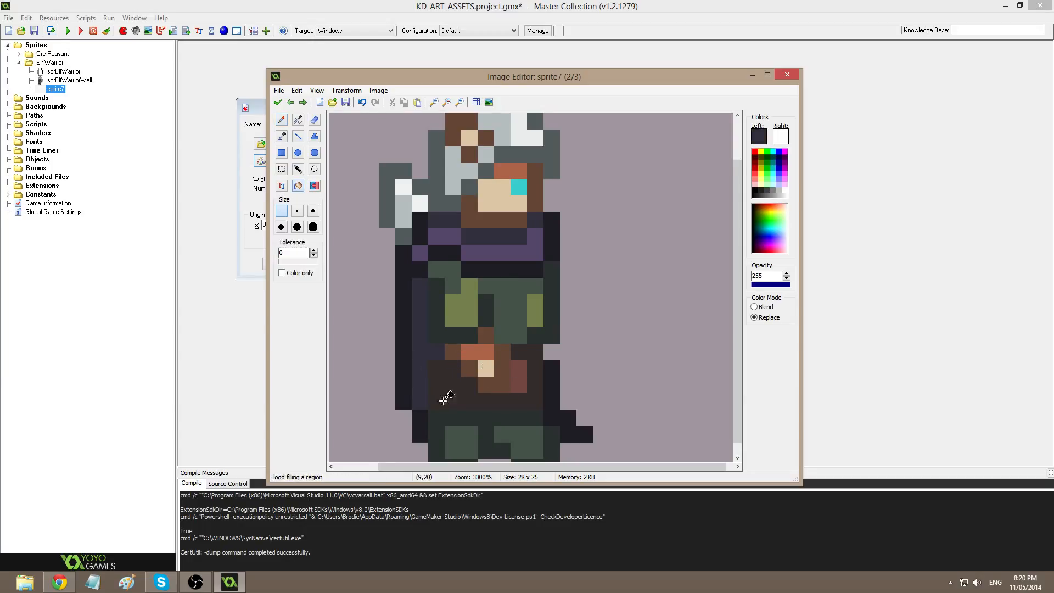
Shift the second frame's left leg one pixel outward and patch its inner gap with the trouser green.
{"action": "key", "text": "s"}
{"action": "mouse_move", "coordinate": [420, 415]}
{"action": "left_mouse_down"}
{"action": "mouse_move", "coordinate": [470, 461]}
{"action": "mouse_move", "coordinate": [428, 439]}
{"action": "mouse_move", "coordinate": [463, 437]}
{"action": "mouse_move", "coordinate": [461, 421]}
{"action": "left_mouse_up"}
{"action": "key", "text": "d"}
{"action": "left_click", "coordinate": [475, 437], "text": "ctrl"}
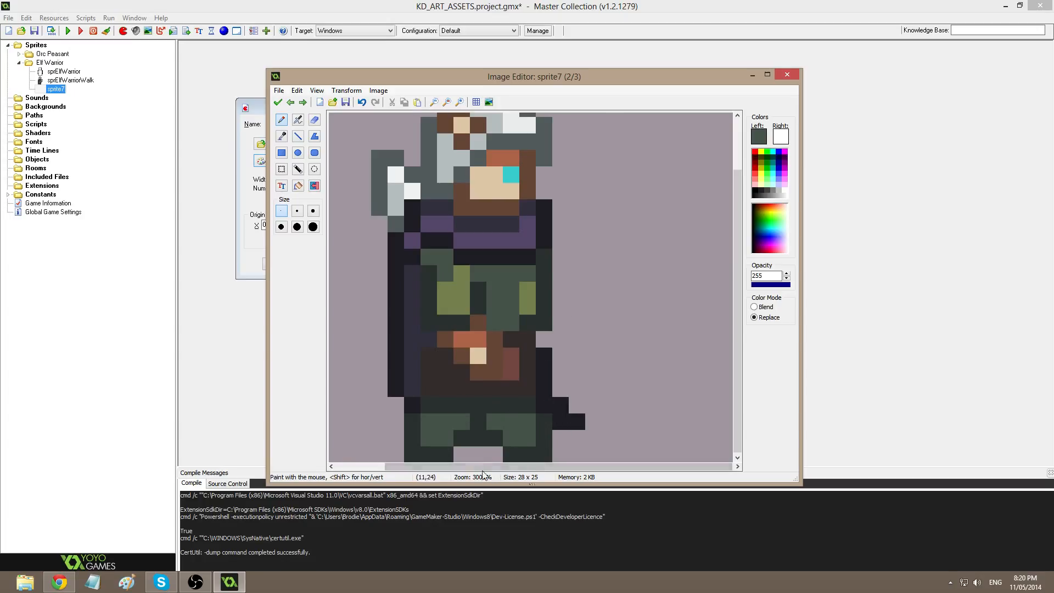
Darken the outer pixel of the left shoulder, erase the extra pixel beside the right hip, and accept the frame.
{"action": "left_click", "coordinate": [437, 351], "text": "ctrl"}
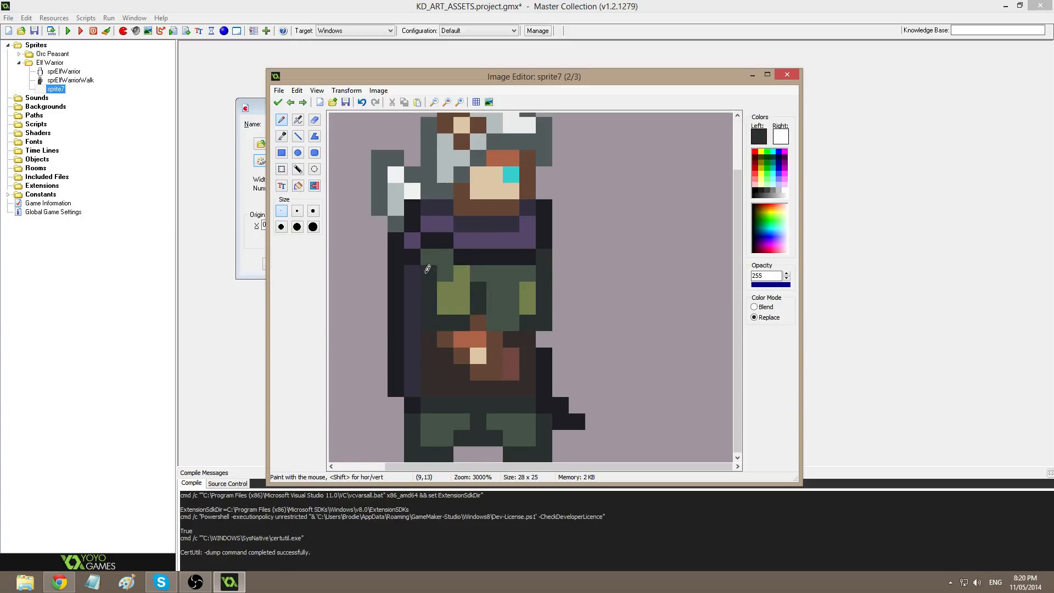
{"action": "left_click", "coordinate": [432, 257]}
{"action": "left_click", "coordinate": [566, 330], "text": "ctrl"}
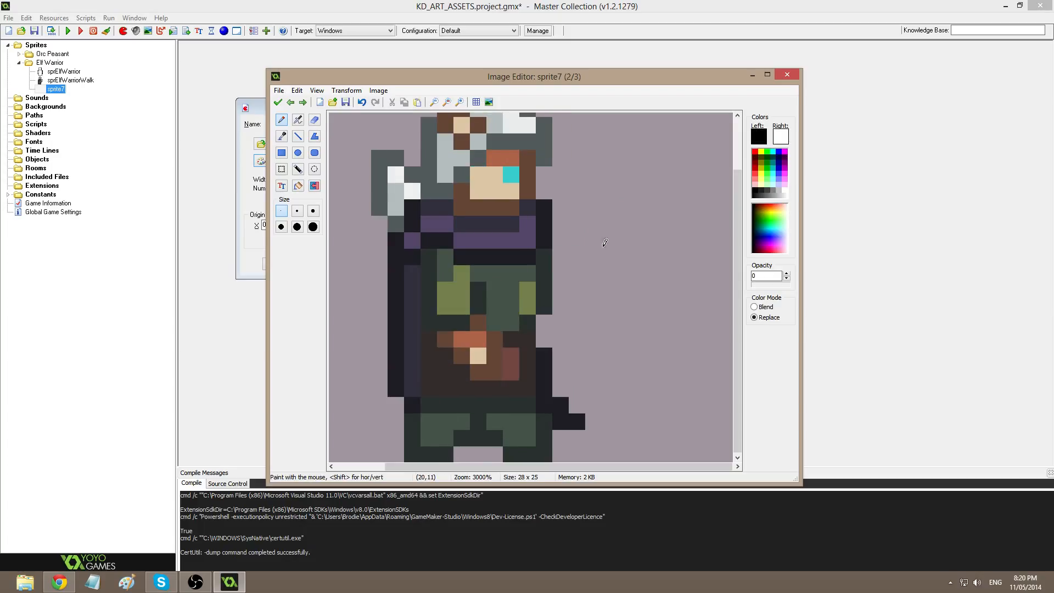
{"action": "left_click", "coordinate": [278, 102]}
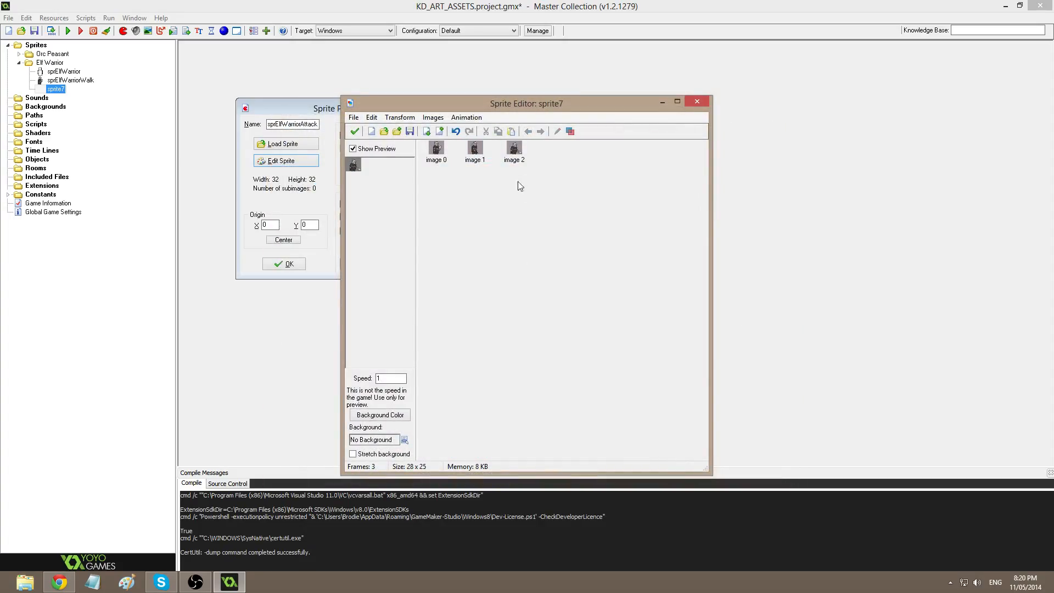
Duplicate the first frame and move the copy to the end of the animation.
{"action": "left_click", "coordinate": [521, 160]}
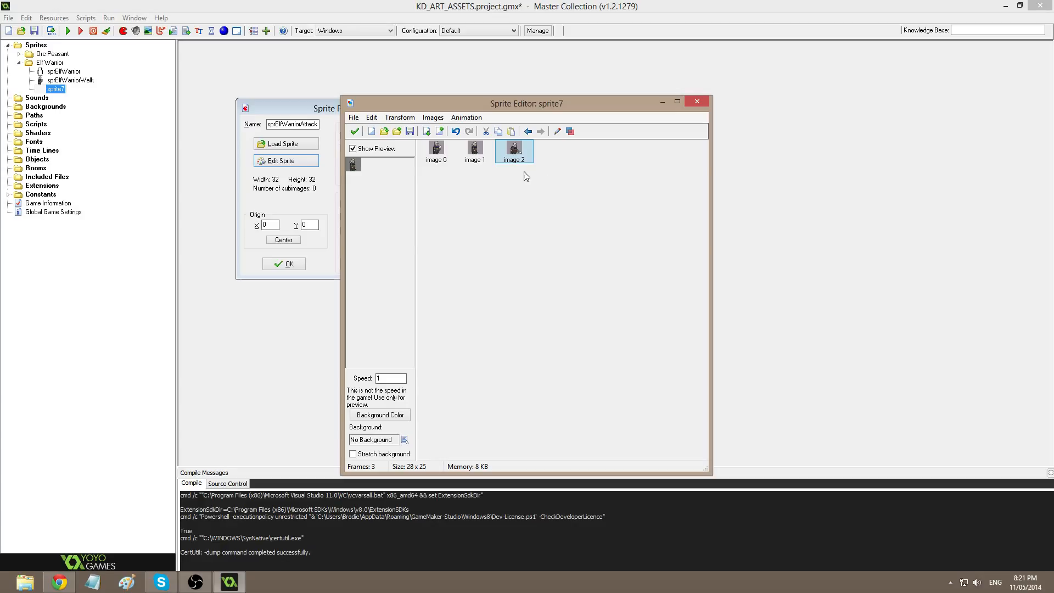
{"action": "left_click", "coordinate": [437, 154]}
{"action": "key", "text": "ctrl+c"}
{"action": "key", "text": "ctrl+v"}
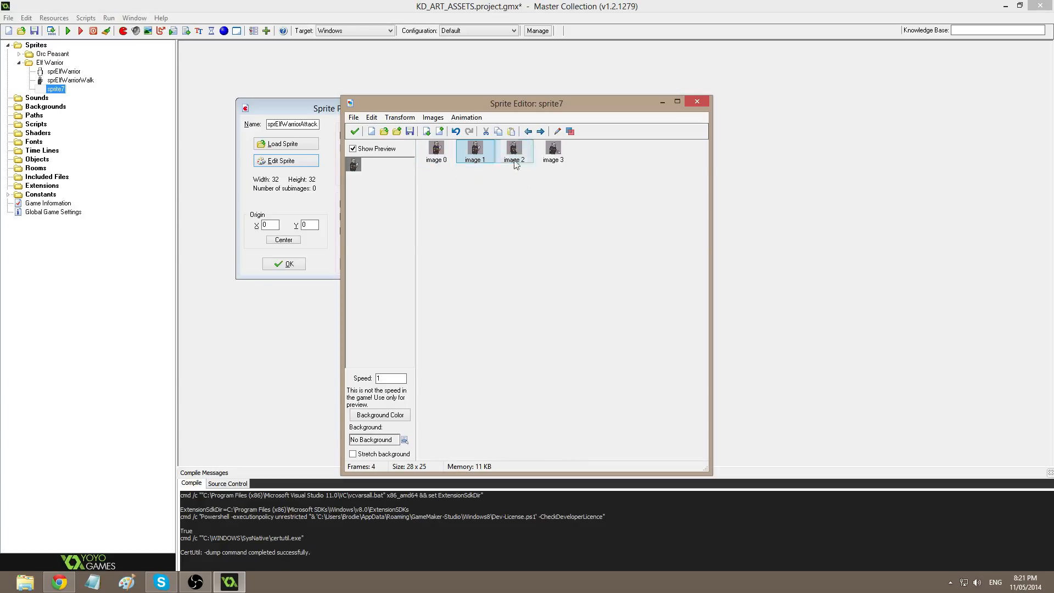
{"action": "left_click", "coordinate": [539, 134]}
{"action": "left_click", "coordinate": [540, 131]}
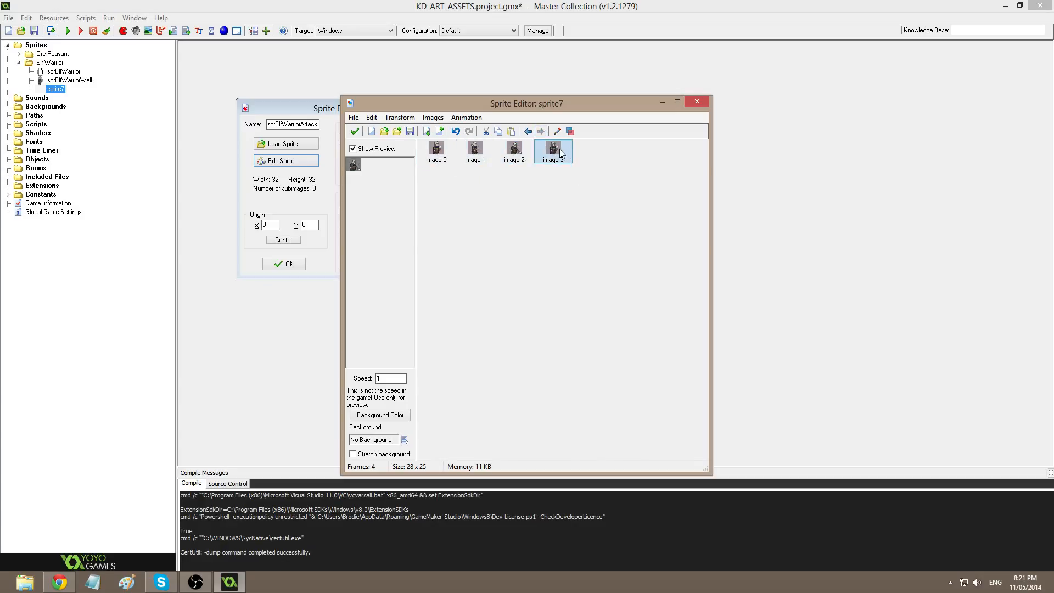
Open the fourth frame and flip between it and the third frame to compare the poses.
{"action": "double_click", "coordinate": [558, 150]}
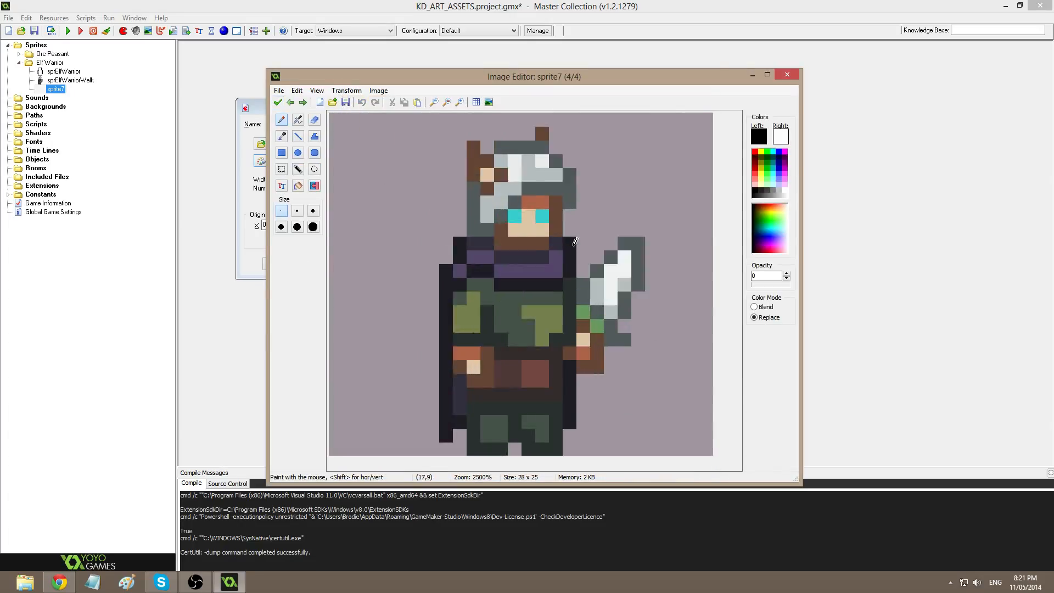
{"action": "key", "text": "Left"}
{"action": "scroll", "coordinate": [575, 241], "scroll_direction": "down", "scroll_amount": 2}
{"action": "key", "text": "Right"}
{"action": "scroll", "coordinate": [502, 309], "scroll_direction": "up", "scroll_amount": 1}
{"action": "key", "text": "Left"}
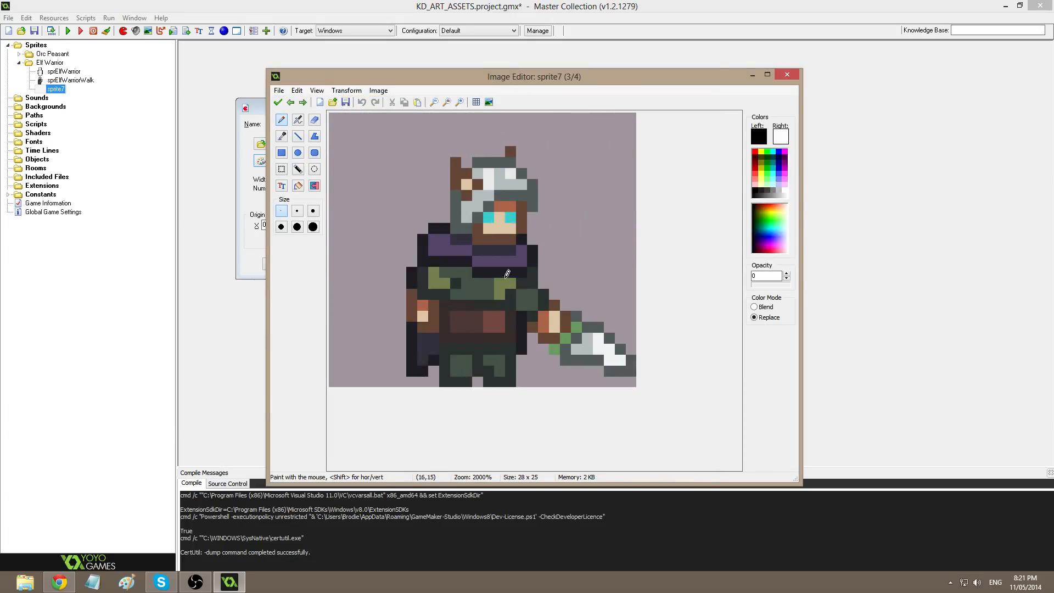
{"action": "key", "text": "Right"}
{"action": "key", "text": "Left"}
{"action": "key", "text": "Right"}
{"action": "key", "text": "Left"}
{"action": "key", "text": "Right"}
{"action": "key", "text": "Left"}
{"action": "key", "text": "Right"}
{"action": "key", "text": "Left"}
{"action": "key", "text": "Right"}
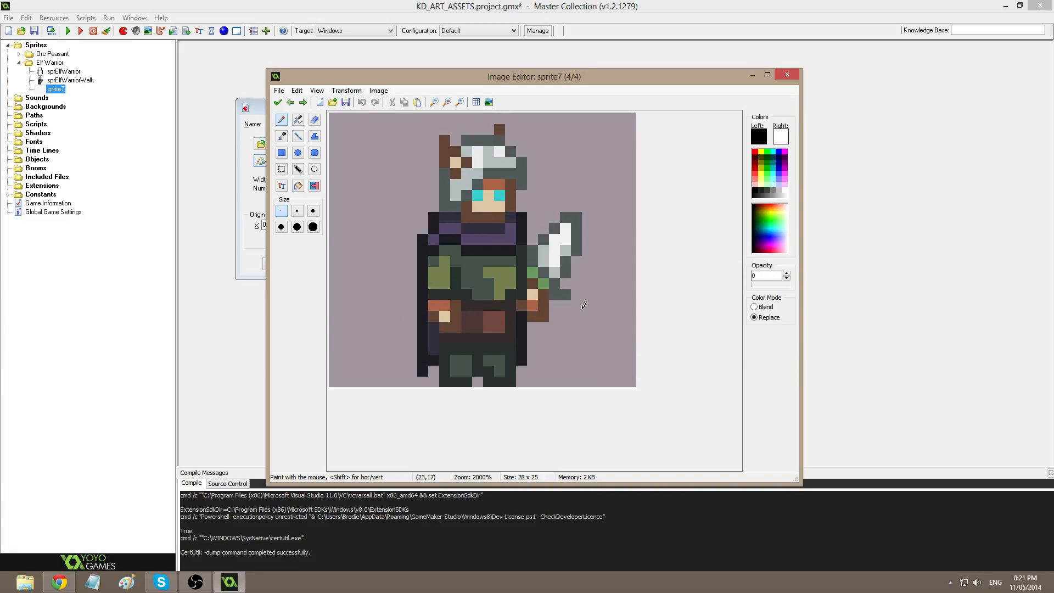
{"action": "key", "text": "Left"}
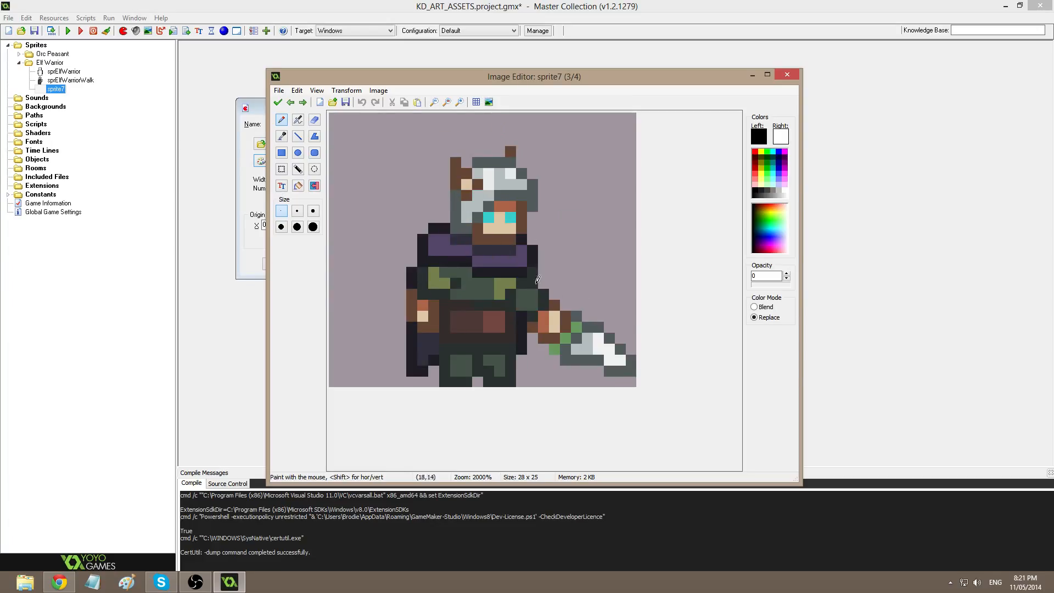
{"action": "key", "text": "Right"}
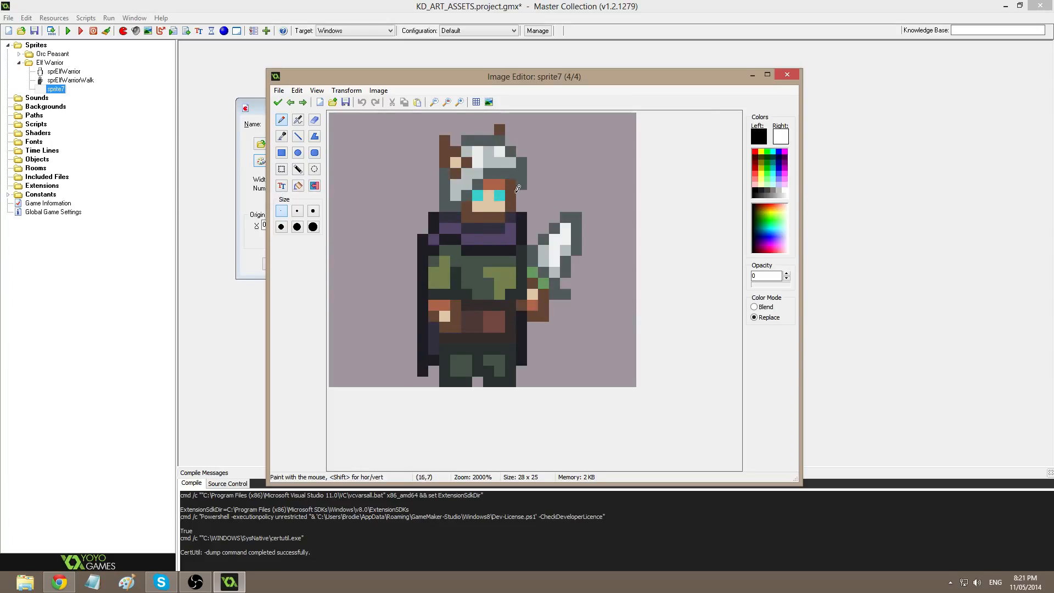
Copy the head and shoulders region from the third frame.
{"action": "scroll", "coordinate": [516, 193], "scroll_direction": "up", "scroll_amount": 1}
{"action": "key", "text": "Left"}
{"action": "key", "text": "s"}
{"action": "left_click_drag", "start_coordinate": [423, 128], "coordinate": [609, 294]}
{"action": "key", "text": "ctrl+c"}
Try to place the copied head and shoulders exactly over the fourth frame's head, comparing it with the third frame.
{"action": "key", "text": "Right"}
{"action": "key", "text": "ctrl+v"}
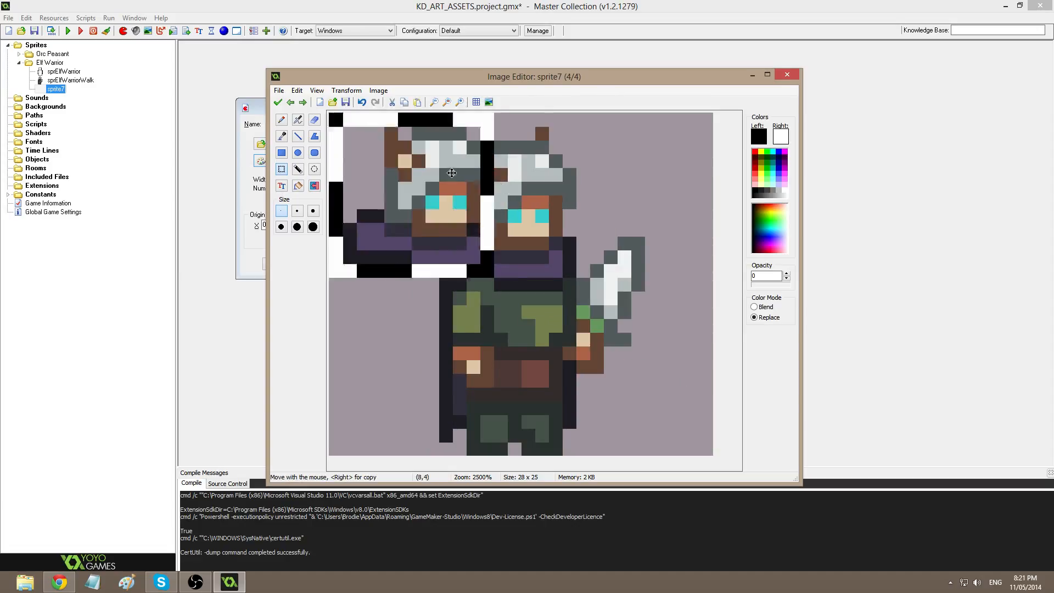
{"action": "left_click_drag", "start_coordinate": [451, 173], "coordinate": [533, 184]}
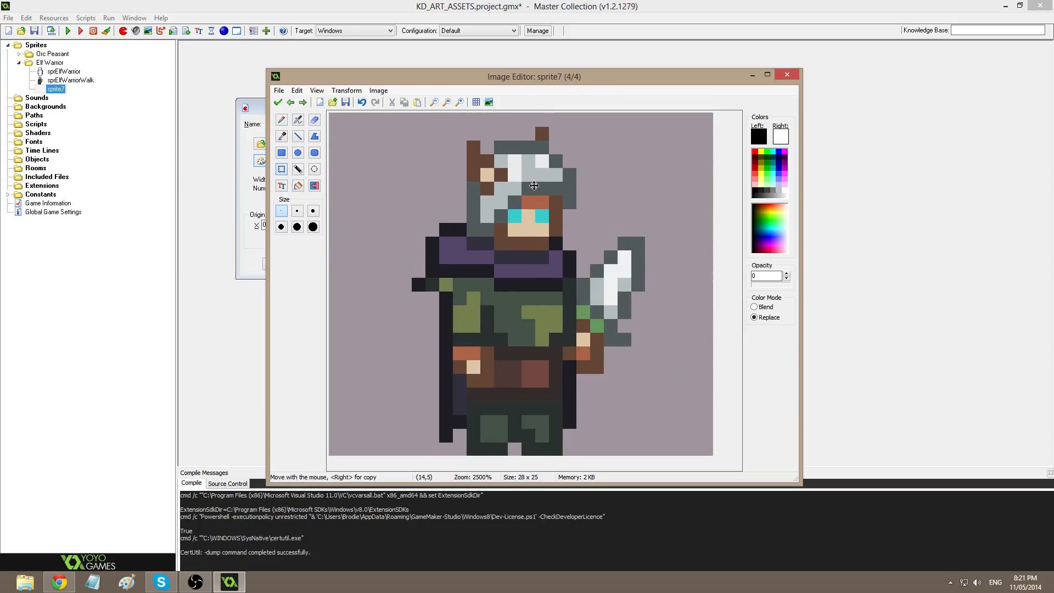
{"action": "key", "text": "Left"}
{"action": "key", "text": "Right"}
{"action": "key", "text": "Left"}
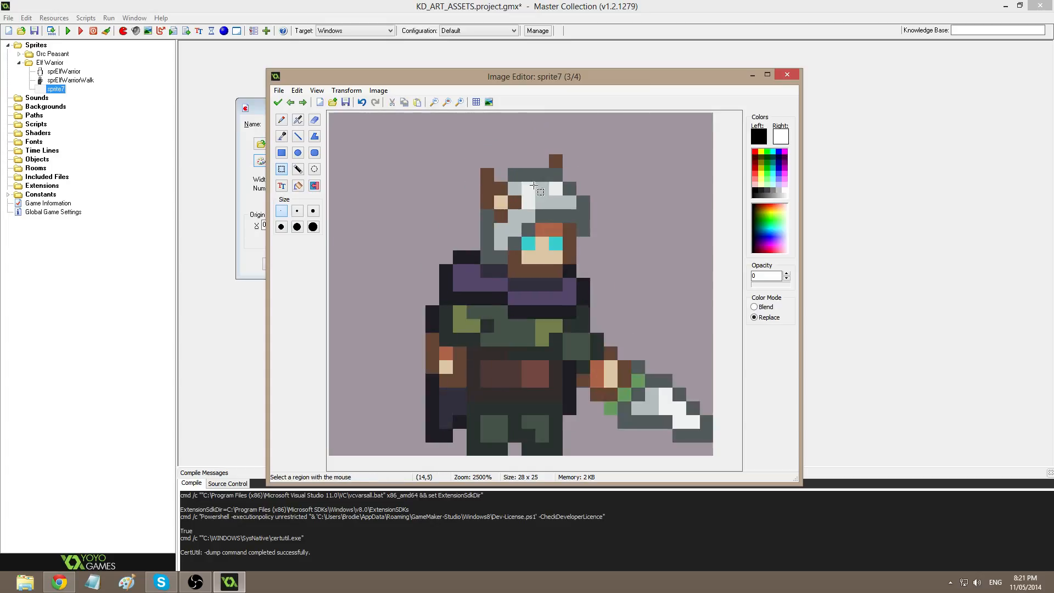
{"action": "key", "text": "Right"}
{"action": "key", "text": "Right"}
{"action": "key", "text": "Left"}
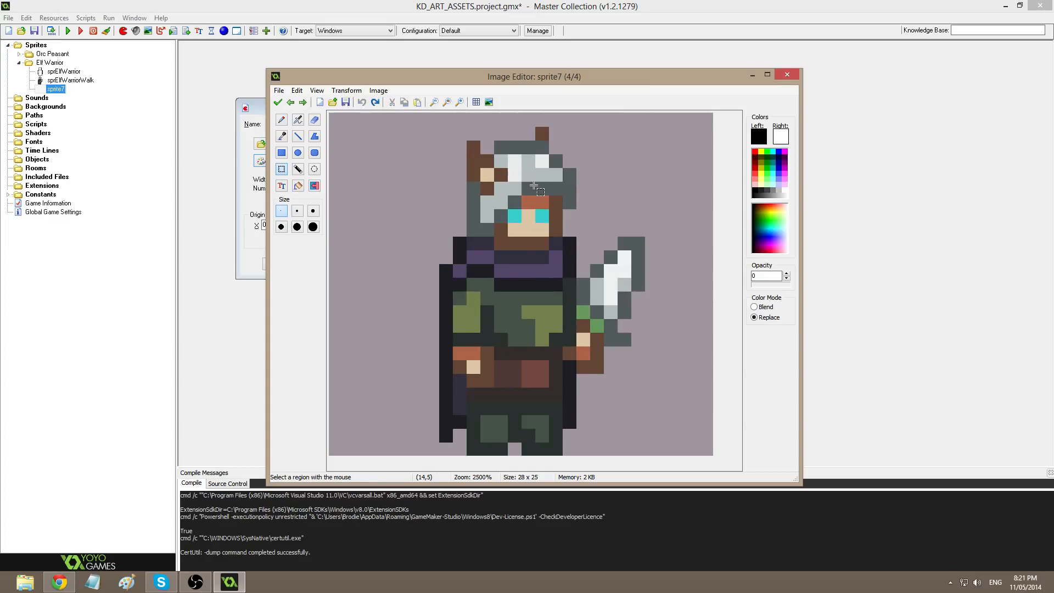
Paste the head and shoulders one pixel right and one pixel lower in the fourth frame, and erase the leftover ear pixel.
{"action": "key", "text": "ctrl+v"}
{"action": "left_click_drag", "start_coordinate": [409, 189], "coordinate": [539, 214]}
{"action": "left_click", "coordinate": [281, 120]}
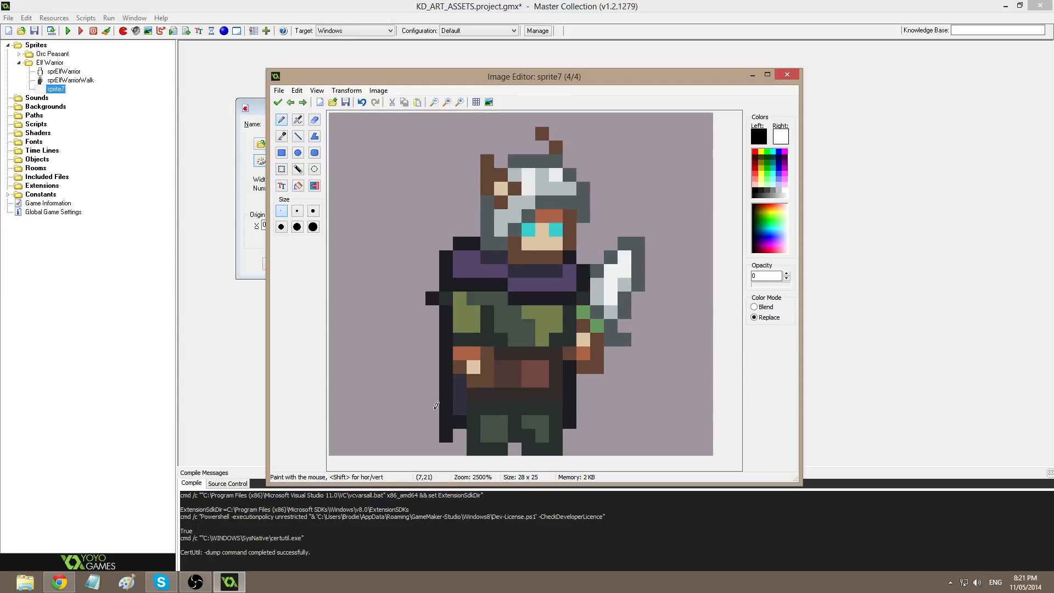
{"action": "left_click", "coordinate": [290, 102]}
{"action": "left_click", "coordinate": [303, 102]}
{"action": "left_click", "coordinate": [614, 137], "text": "ctrl"}
{"action": "left_click", "coordinate": [541, 131]}
Flip through the attack frames to compare the fourth frame's lowered head with the other poses.
{"action": "key", "text": "Right"}
{"action": "key", "text": "Left"}
{"action": "key", "text": "Left"}
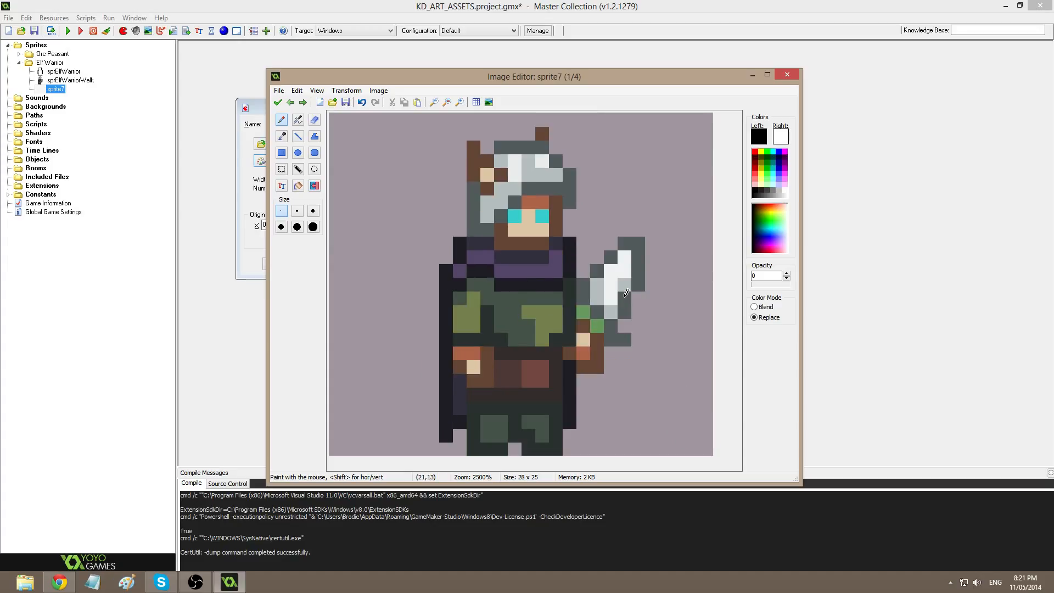
{"action": "key", "text": "Right"}
{"action": "key", "text": "Right"}
{"action": "key", "text": "Left"}
{"action": "key", "text": "Left"}
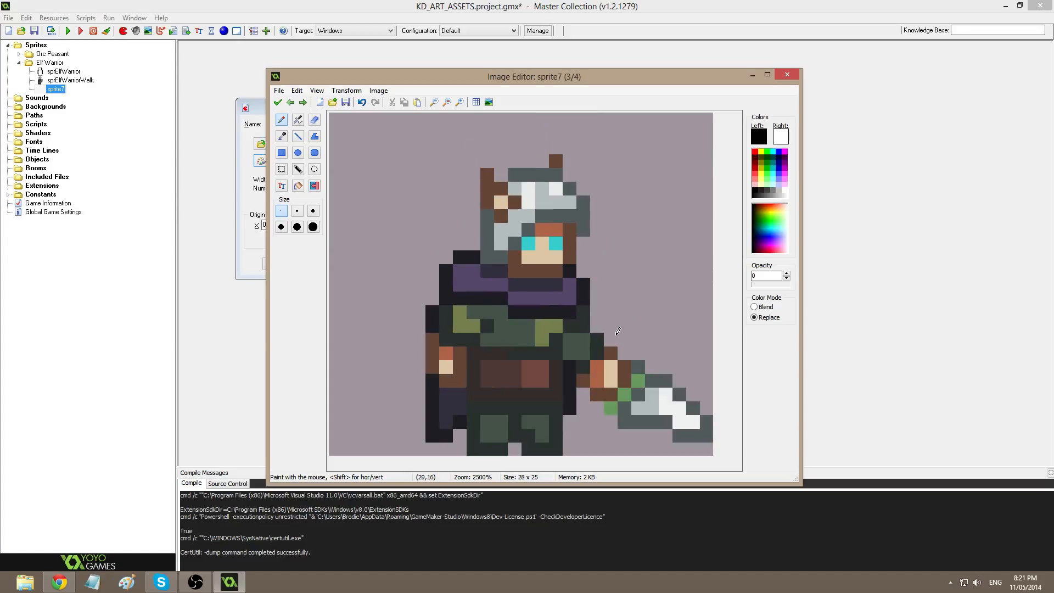
{"action": "key", "text": "Right"}
Copy the left arm and adjoining chest from the third frame and paste them over the fourth frame's left arm.
{"action": "key", "text": "s"}
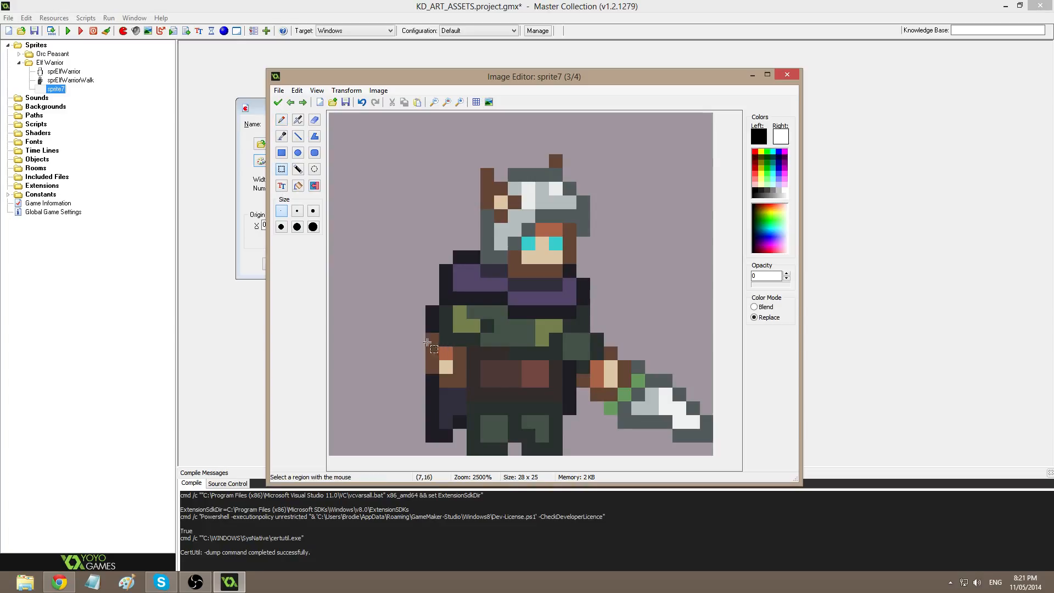
{"action": "left_click_drag", "start_coordinate": [434, 311], "coordinate": [492, 376]}
{"action": "key", "text": "ctrl+c"}
{"action": "key", "text": "Right"}
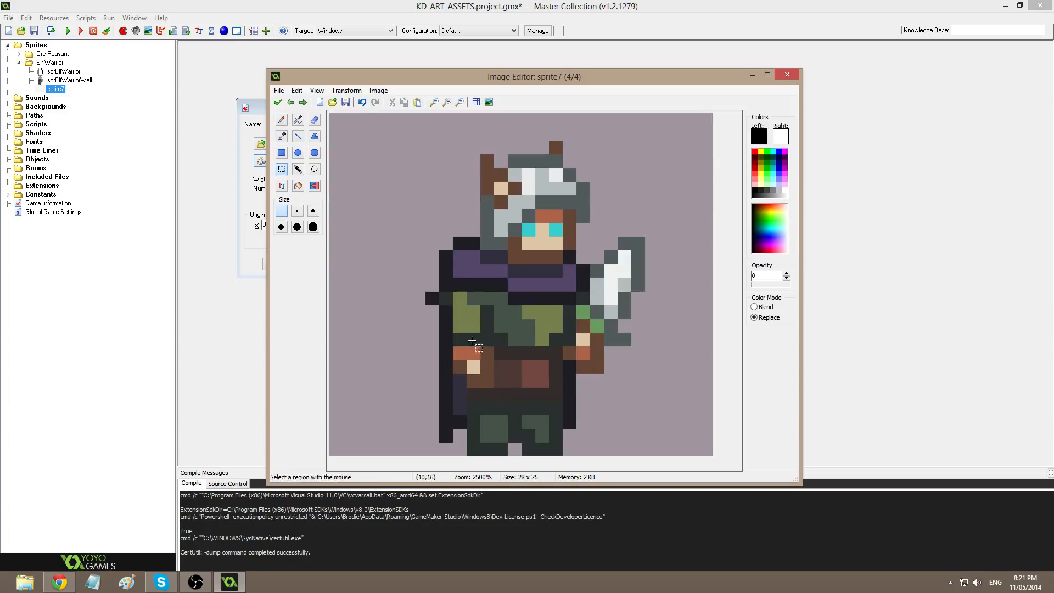
{"action": "key", "text": "ctrl+v"}
{"action": "left_click_drag", "start_coordinate": [346, 160], "coordinate": [451, 356]}
{"action": "key", "text": "ctrl+z"}
{"action": "key", "text": "ctrl+y"}
{"action": "key", "text": "ctrl+v"}
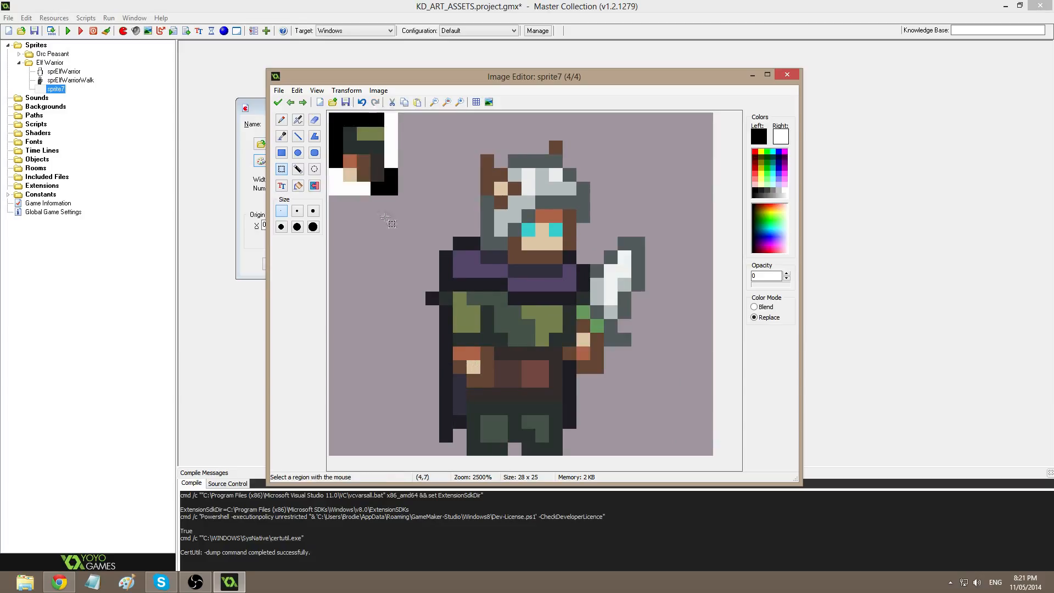
{"action": "left_click_drag", "start_coordinate": [382, 187], "coordinate": [492, 386]}
{"action": "left_click", "coordinate": [540, 369]}
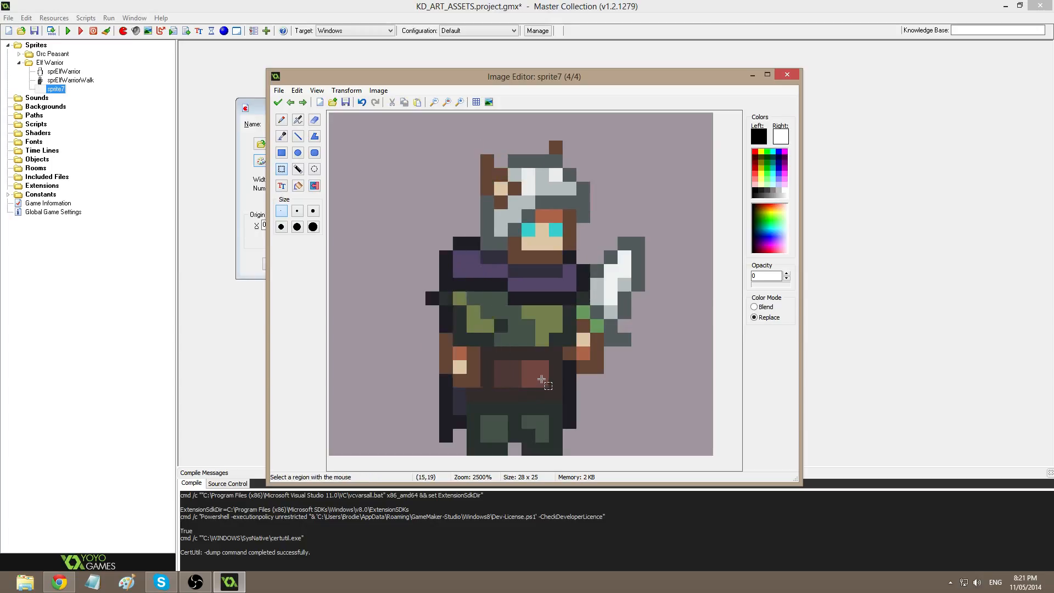
Extend the belt's reddish-brown patch one pixel toward the left hand in the fourth frame, comparing it with the third frame.
{"action": "key", "text": "d"}
{"action": "left_click", "coordinate": [517, 380], "text": "ctrl"}
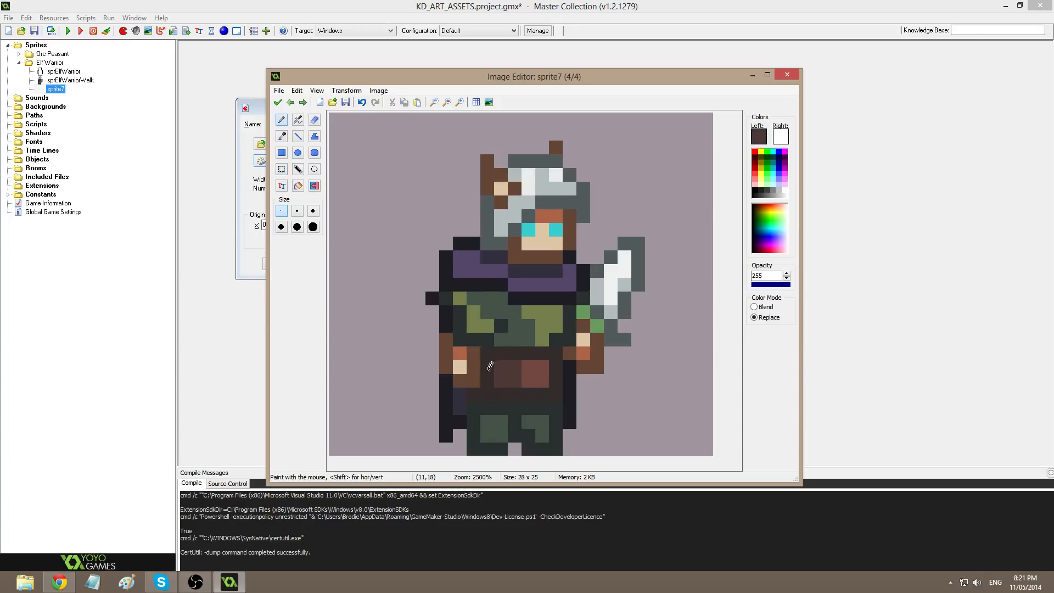
{"action": "left_click_drag", "start_coordinate": [487, 368], "coordinate": [487, 381]}
{"action": "key", "text": "Left"}
{"action": "key", "text": "Right"}
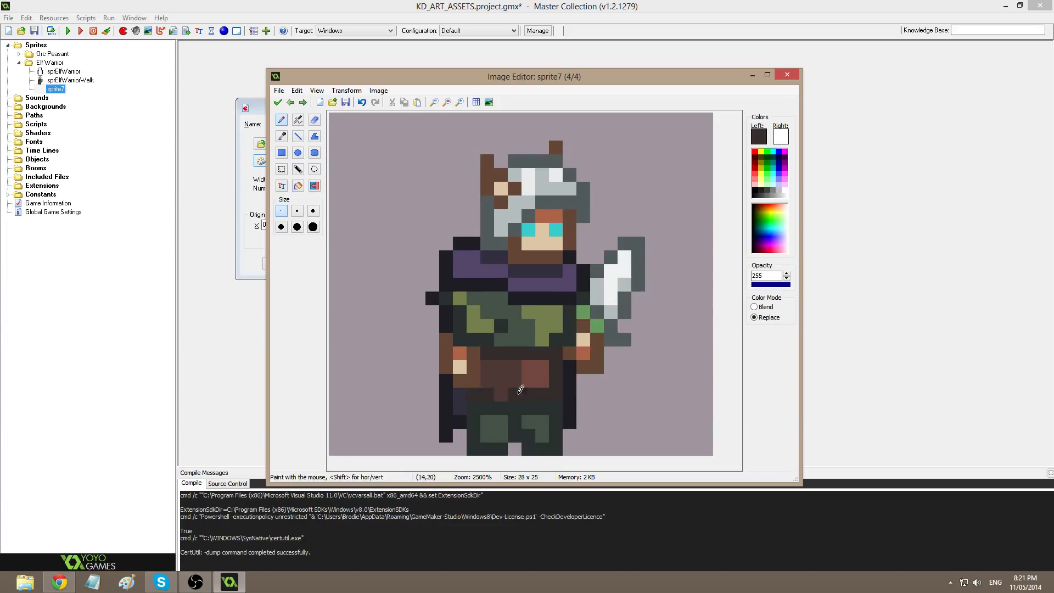
Erase the stray pixel beside the left shoulder and draw a near-black cape edge flaring outward down to the feet.
{"action": "left_click", "coordinate": [425, 290], "text": "ctrl"}
{"action": "left_click", "coordinate": [443, 290], "text": "ctrl"}
{"action": "left_click", "coordinate": [298, 138]}
{"action": "key", "text": "Left"}
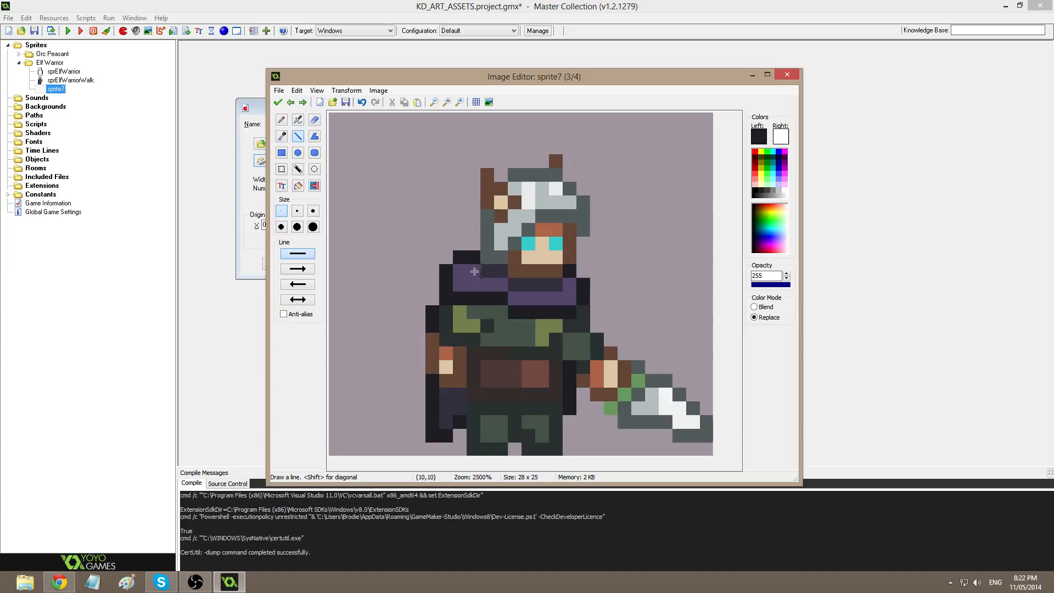
{"action": "key", "text": "Right"}
{"action": "left_click", "coordinate": [409, 436]}
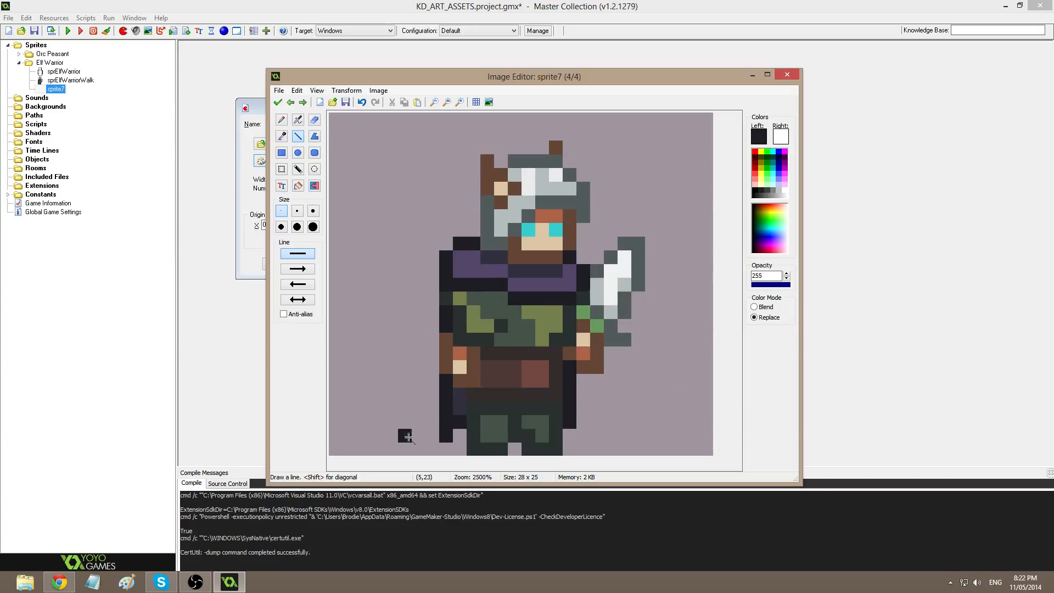
{"action": "key", "text": "ctrl+z"}
{"action": "left_click_drag", "start_coordinate": [432, 436], "coordinate": [447, 299]}
{"action": "left_click", "coordinate": [418, 422]}
Fill the inside of the flared cape with dark blue, and flip through the frames to check the motion.
{"action": "left_click", "coordinate": [460, 402], "text": "ctrl"}
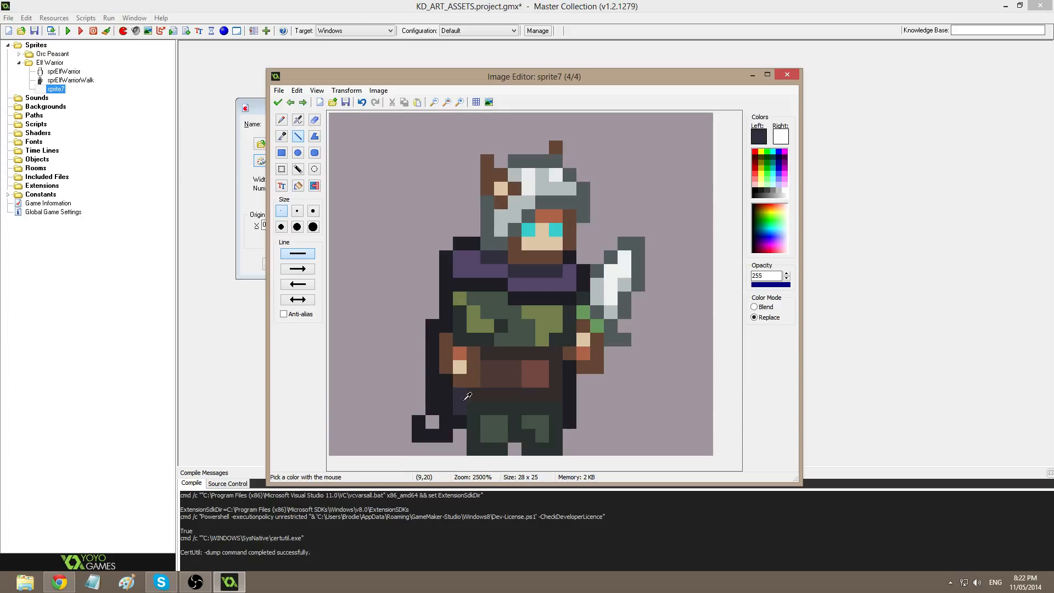
{"action": "left_click_drag", "start_coordinate": [447, 381], "coordinate": [446, 408]}
{"action": "left_click_drag", "start_coordinate": [432, 421], "coordinate": [444, 421]}
{"action": "key", "text": "Right"}
{"action": "key", "text": "Right"}
{"action": "key", "text": "Right"}
{"action": "key", "text": "Right"}
{"action": "key", "text": "Right"}
{"action": "key", "text": "Right"}
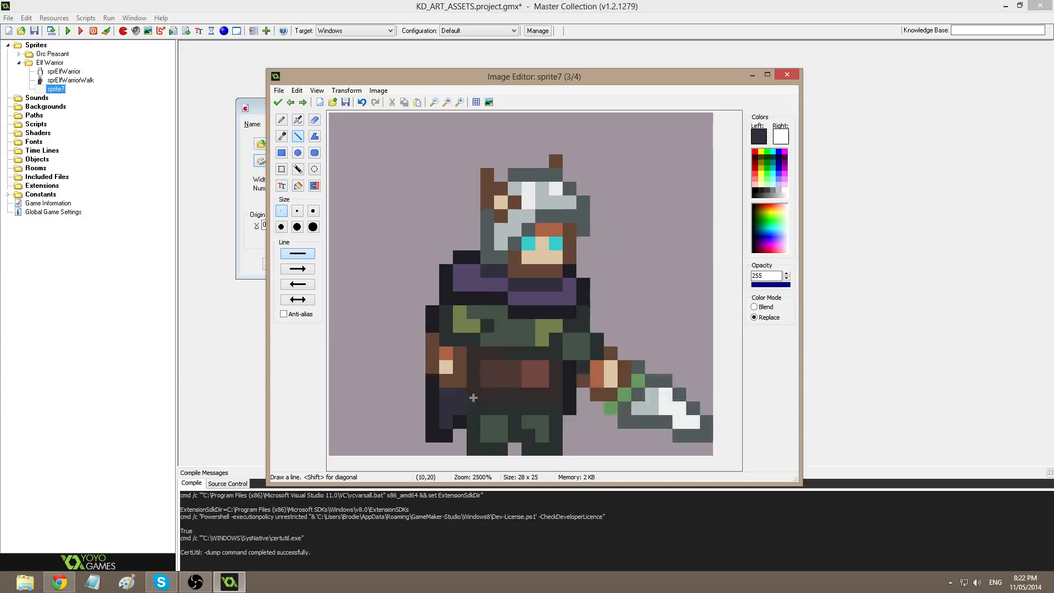
Select the flared bottom of the cape in the fourth frame and raise it one pixel.
{"action": "key", "text": "Right"}
{"action": "key", "text": "Right"}
{"action": "key", "text": "s"}
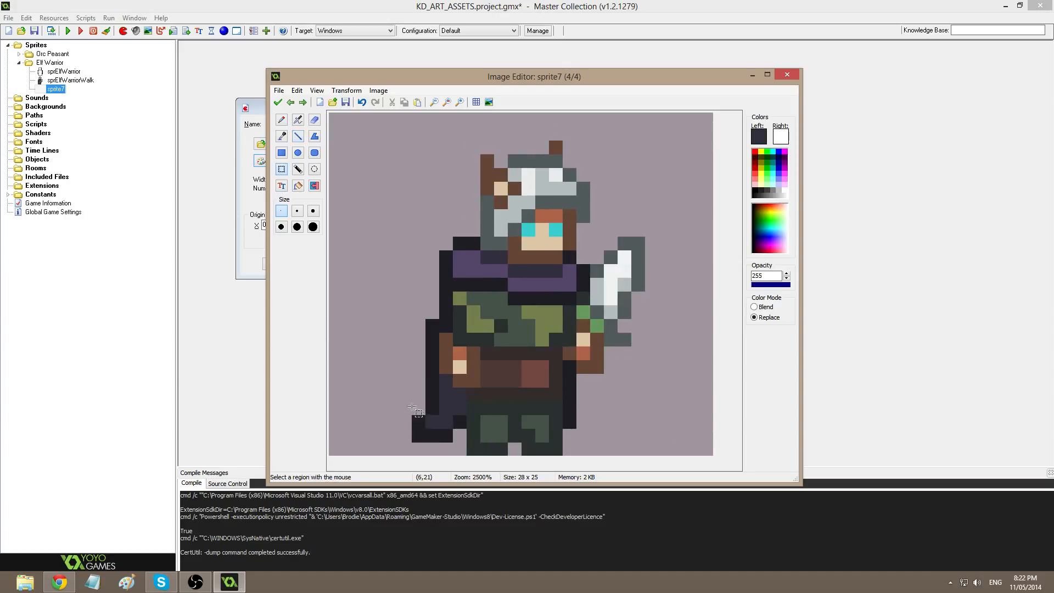
{"action": "left_click_drag", "start_coordinate": [418, 408], "coordinate": [451, 410]}
{"action": "key", "text": "d"}
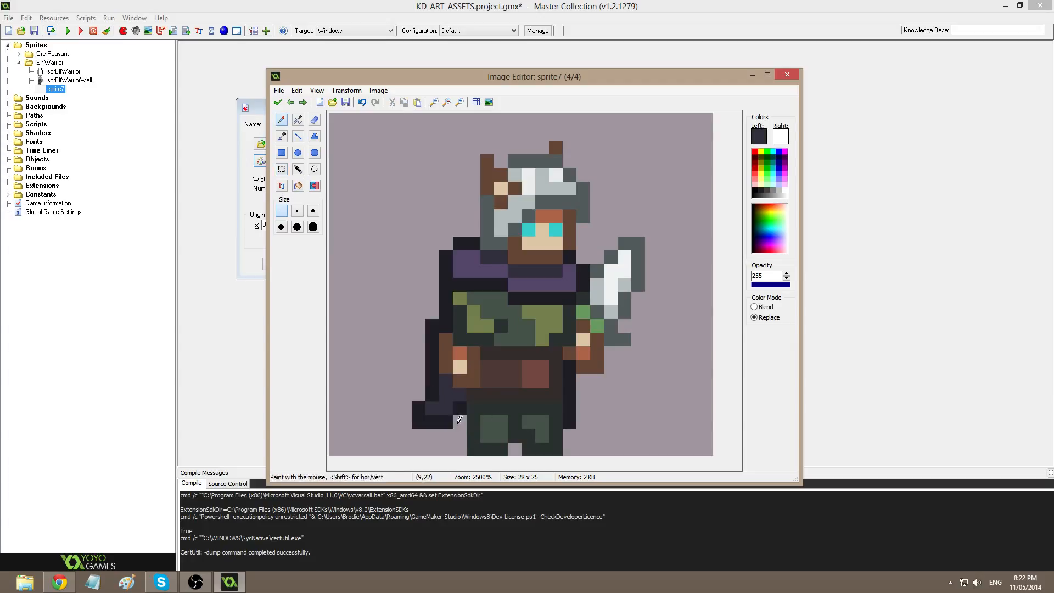
Repaint the raised cape's near-black hem and dark blue inside beside the left leg, and flip through the frames to compare.
{"action": "left_click", "coordinate": [445, 423], "text": "ctrl"}
{"action": "left_click", "coordinate": [456, 435]}
{"action": "left_click", "coordinate": [442, 404], "text": "ctrl"}
{"action": "left_click_drag", "start_coordinate": [457, 408], "coordinate": [457, 420]}
{"action": "left_click", "coordinate": [456, 436], "text": "ctrl"}
{"action": "left_click", "coordinate": [448, 435]}
{"action": "left_click", "coordinate": [456, 423], "text": "ctrl"}
{"action": "left_click", "coordinate": [451, 425]}
{"action": "key", "text": "Right"}
{"action": "key", "text": "Left"}
{"action": "key", "text": "Left"}
{"action": "key", "text": "Right"}
{"action": "key", "text": "Right"}
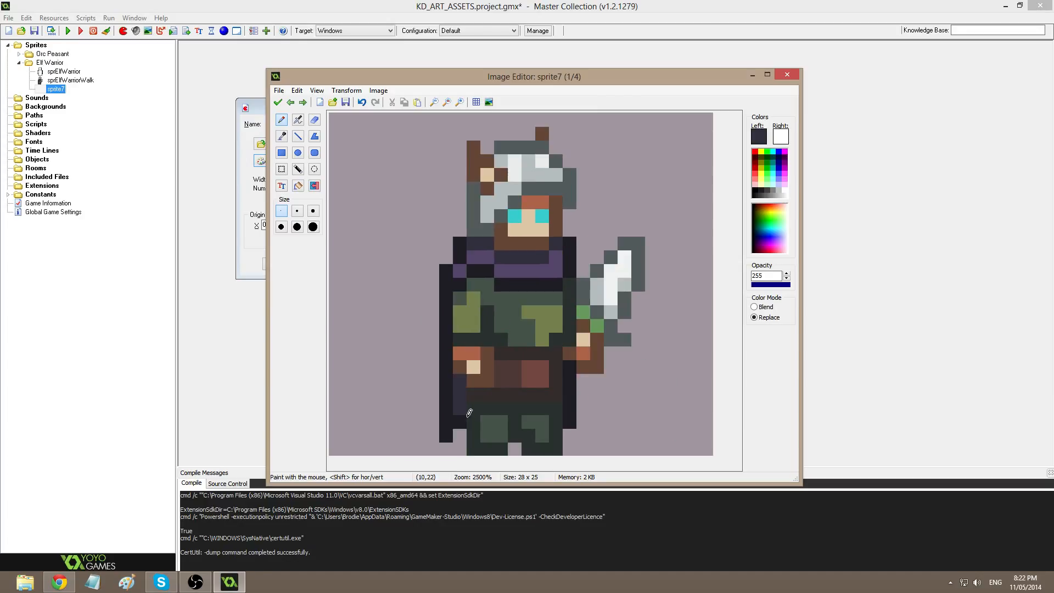
{"action": "key", "text": "Right"}
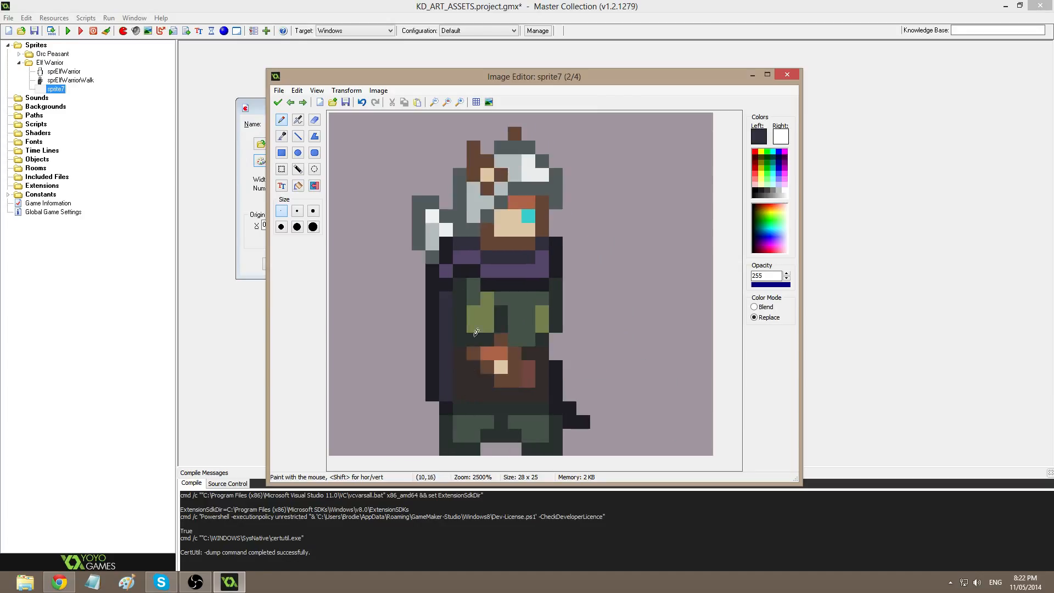
In the third frame, shift the lower cape one pixel outward and fill the gap with near-black hem and dark blue.
{"action": "left_click", "coordinate": [277, 102]}
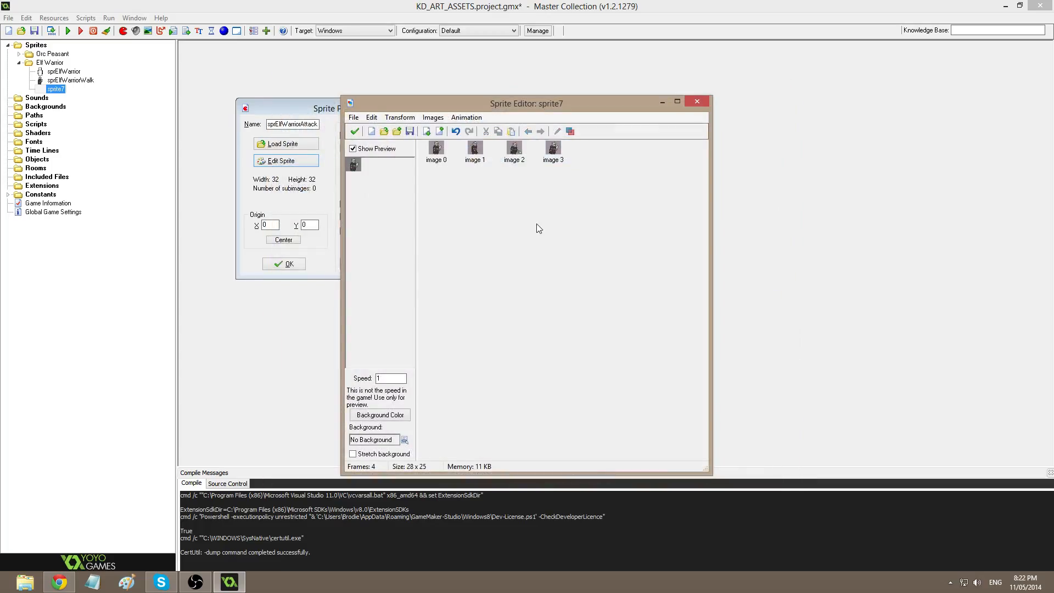
{"action": "double_click", "coordinate": [514, 149]}
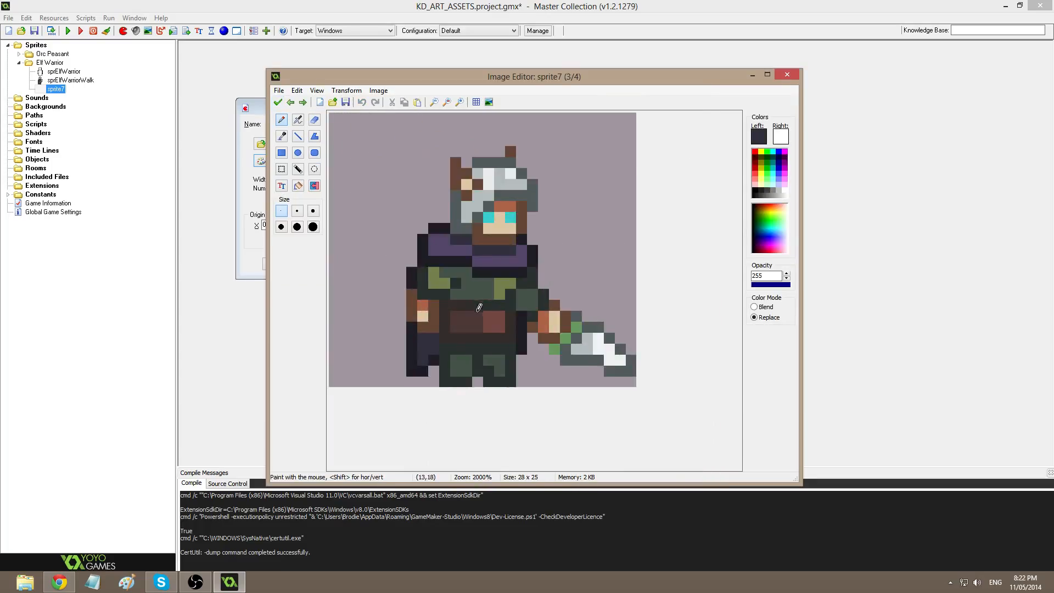
{"action": "scroll", "coordinate": [459, 360], "scroll_direction": "up", "scroll_amount": 1}
{"action": "key", "text": "s"}
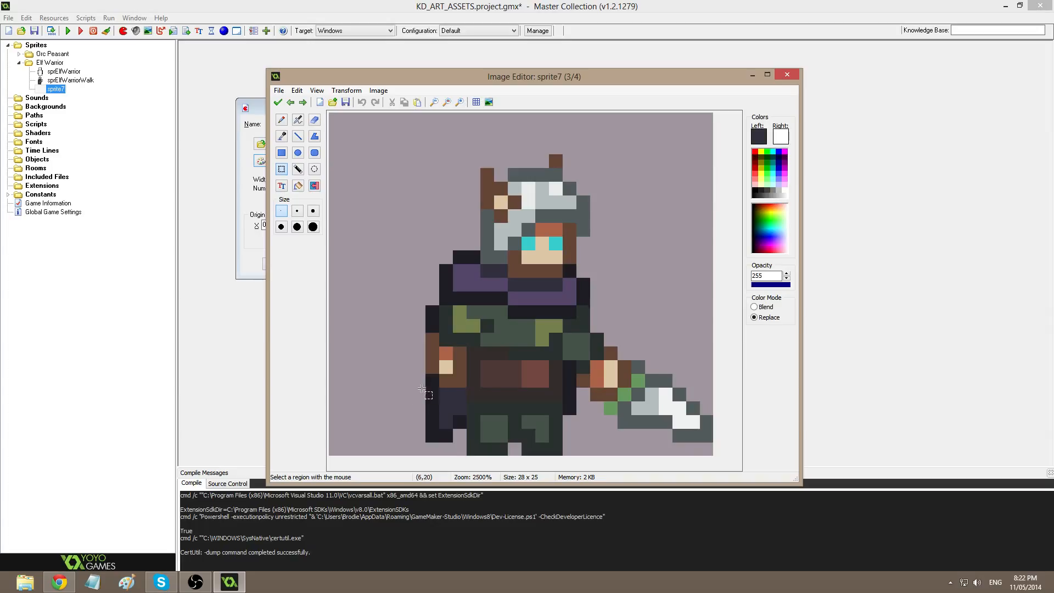
{"action": "mouse_move", "coordinate": [421, 388]}
{"action": "left_mouse_down"}
{"action": "mouse_move", "coordinate": [460, 437]}
{"action": "mouse_move", "coordinate": [439, 423]}
{"action": "mouse_move", "coordinate": [457, 398]}
{"action": "mouse_move", "coordinate": [462, 418]}
{"action": "left_mouse_up"}
{"action": "key", "text": "d"}
{"action": "left_click", "coordinate": [445, 423], "text": "ctrl"}
{"action": "left_click", "coordinate": [445, 437]}
{"action": "left_click", "coordinate": [460, 435]}
{"action": "left_click", "coordinate": [442, 413], "text": "ctrl"}
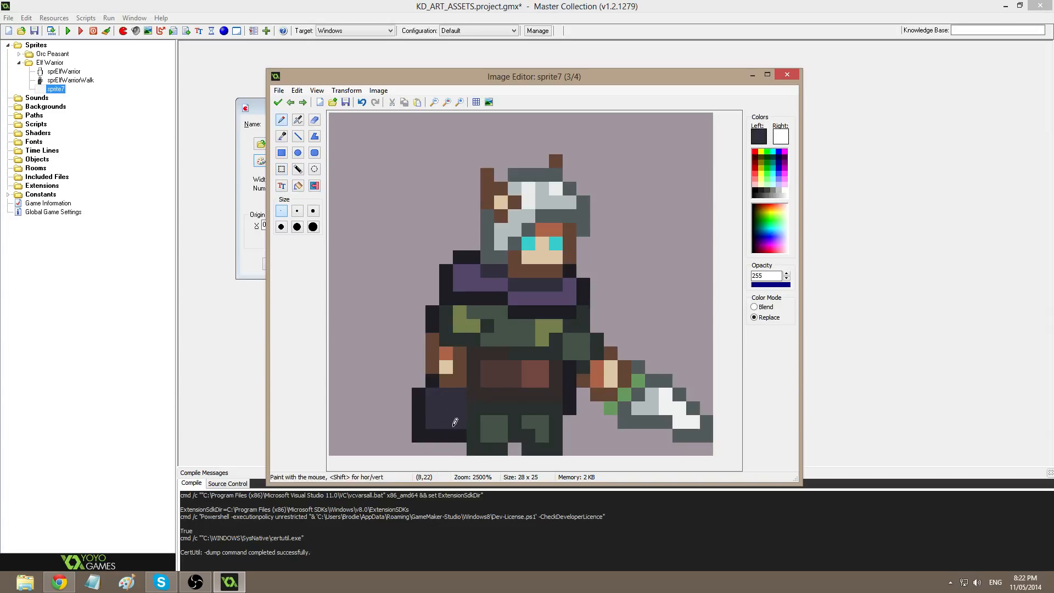
Erase the third frame cape's outer corner pixels along its hem and upper edge to give it a flared shape.
{"action": "left_click", "coordinate": [421, 427], "text": "ctrl"}
{"action": "left_click", "coordinate": [396, 429], "text": "ctrl"}
{"action": "left_click", "coordinate": [421, 436]}
{"action": "left_click", "coordinate": [436, 435]}
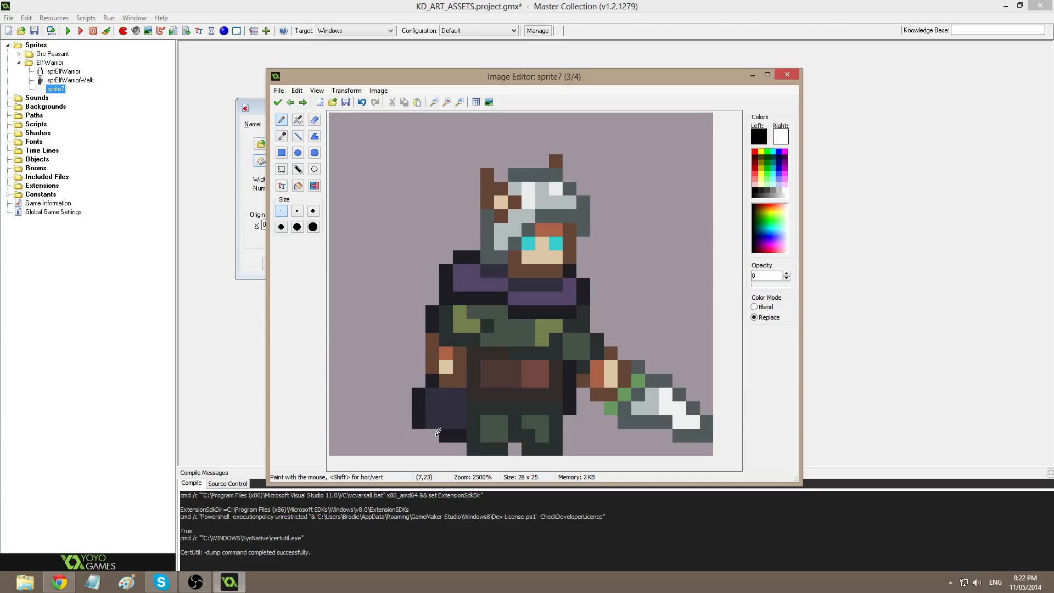
{"action": "left_click", "coordinate": [427, 425], "text": "ctrl"}
{"action": "left_click", "coordinate": [406, 393], "text": "ctrl"}
{"action": "left_click", "coordinate": [418, 393]}
In the fourth frame, select the lower part of the cape and shift it one pixel further outward.
{"action": "key", "text": "Left"}
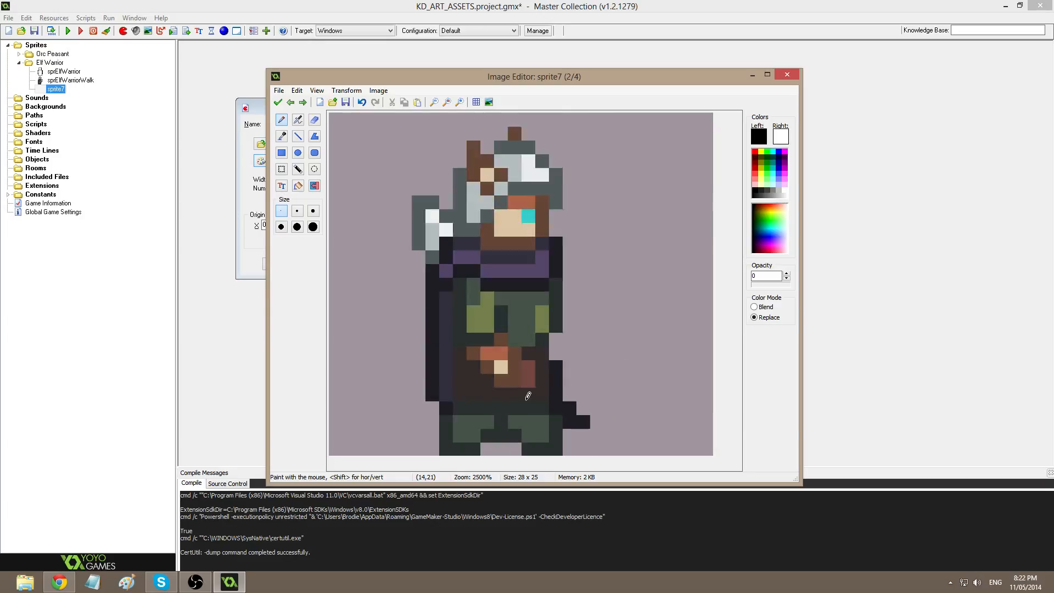
{"action": "key", "text": "Right"}
{"action": "key", "text": "Right"}
{"action": "key", "text": "s"}
{"action": "mouse_move", "coordinate": [401, 390]}
{"action": "left_mouse_down"}
{"action": "mouse_move", "coordinate": [458, 431]}
{"action": "mouse_move", "coordinate": [432, 427]}
{"action": "mouse_move", "coordinate": [460, 418]}
{"action": "mouse_move", "coordinate": [460, 393]}
{"action": "left_mouse_up"}
Close the gaps in the fourth frame's shifted cape with near-black hem and edge pixels and a dark blue inside.
{"action": "key", "text": "p"}
{"action": "left_click", "coordinate": [447, 433], "text": "ctrl"}
{"action": "left_click", "coordinate": [461, 433]}
{"action": "left_click", "coordinate": [447, 421], "text": "ctrl"}
{"action": "left_click", "coordinate": [431, 384], "text": "ctrl"}
{"action": "left_click", "coordinate": [419, 381]}
{"action": "left_click", "coordinate": [431, 393], "text": "ctrl"}
{"action": "left_click", "coordinate": [432, 381]}
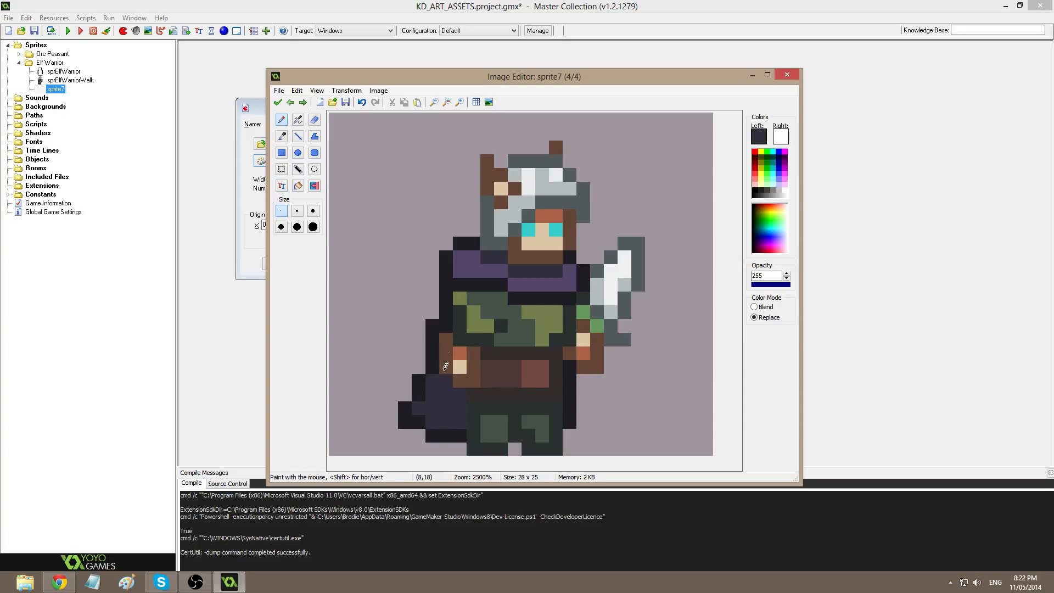
Compare the frames and erase the two protruding cape outline pixels at the fourth frame's left shoulder.
{"action": "key", "text": "Left"}
{"action": "key", "text": "Right"}
{"action": "key", "text": "Left"}
{"action": "key", "text": "Left"}
{"action": "key", "text": "Left"}
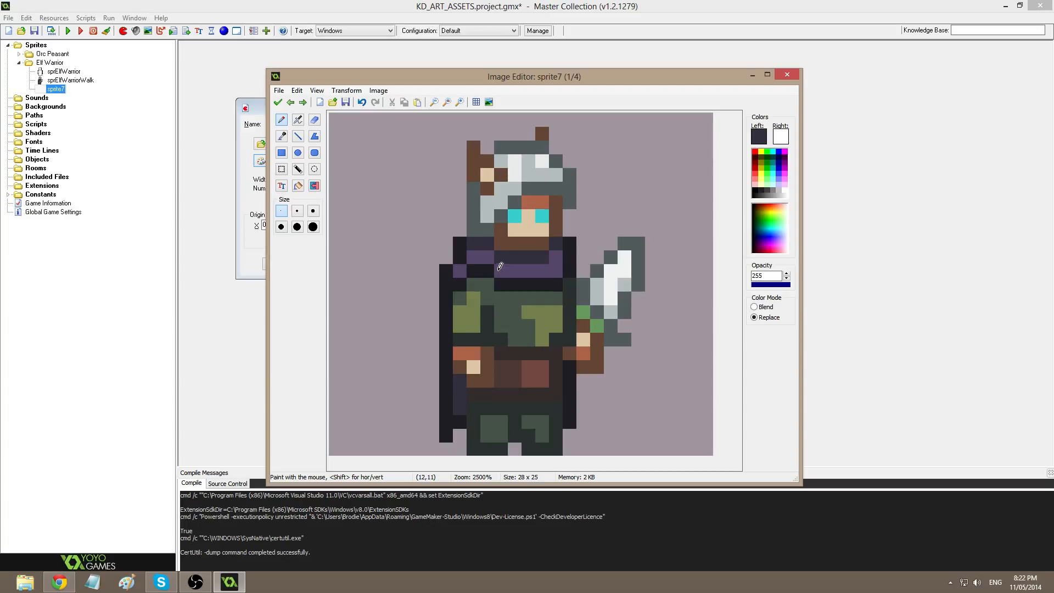
{"action": "key", "text": "Left"}
{"action": "left_click", "coordinate": [460, 244], "text": "ctrl"}
{"action": "left_click", "coordinate": [461, 231], "text": "ctrl"}
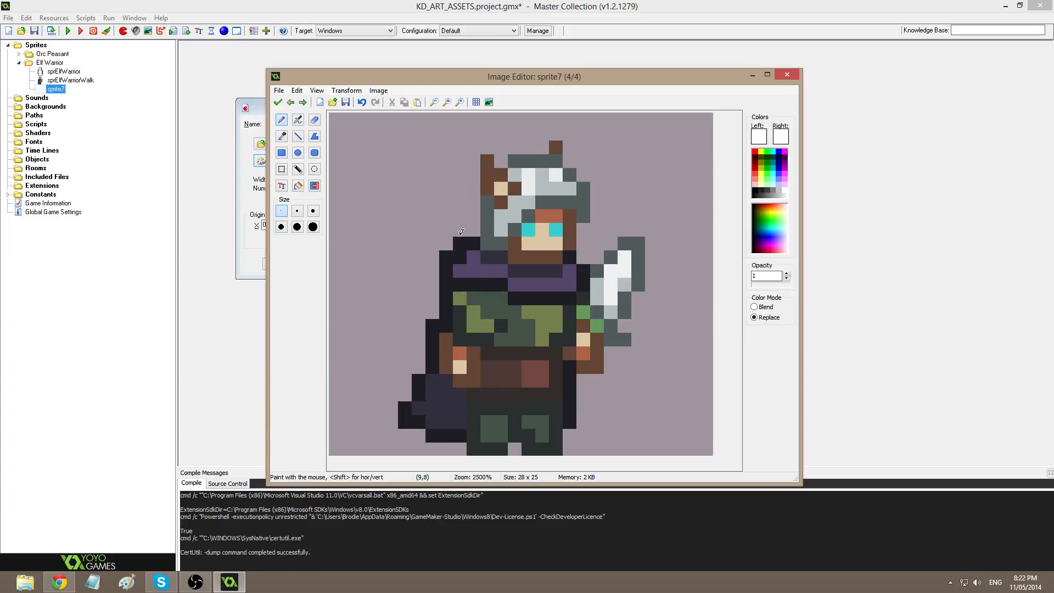
{"action": "left_click_drag", "start_coordinate": [461, 231], "coordinate": [448, 247]}
Cycle through all four frames to check the attack motion.
{"action": "key", "text": "Left"}
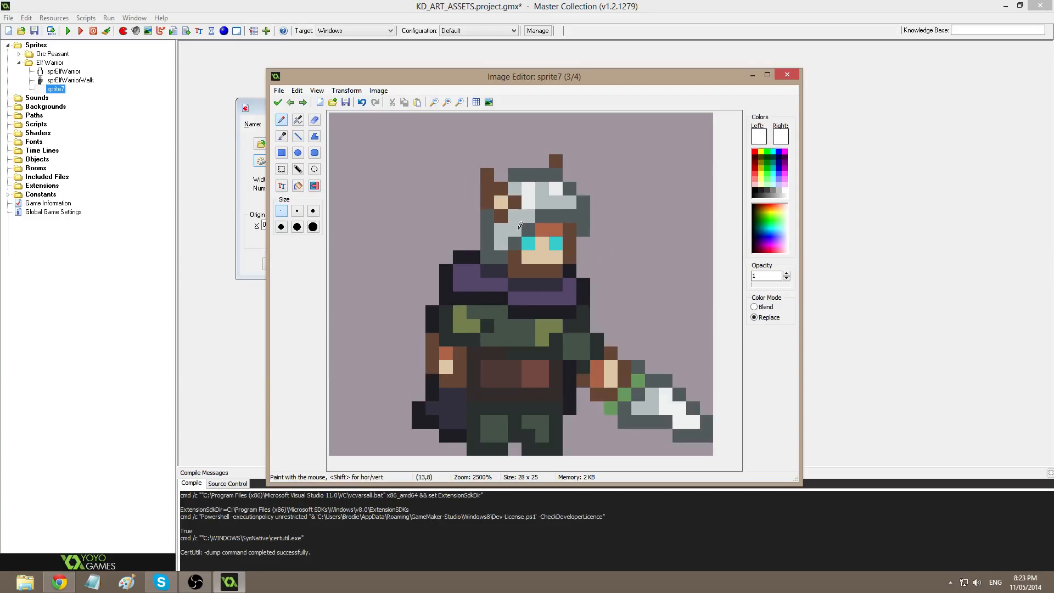
{"action": "key", "text": "Right"}
{"action": "key", "text": "Right"}
{"action": "key", "text": "Right"}
{"action": "key", "text": "Right"}
{"action": "key", "text": "Right"}
{"action": "key", "text": "Right"}
{"action": "key", "text": "Right"}
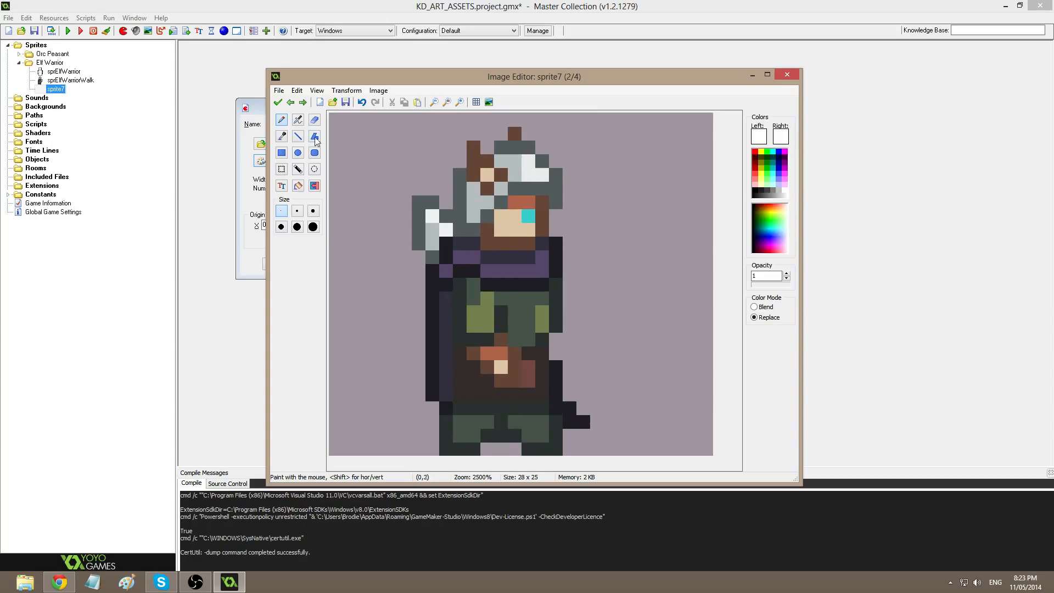
Apply the frame edits, set the animation preview speed to 3, and look over the enlarged frames.
{"action": "left_click", "coordinate": [278, 102]}
{"action": "double_click", "coordinate": [392, 379]}
{"action": "type", "text": "3"}
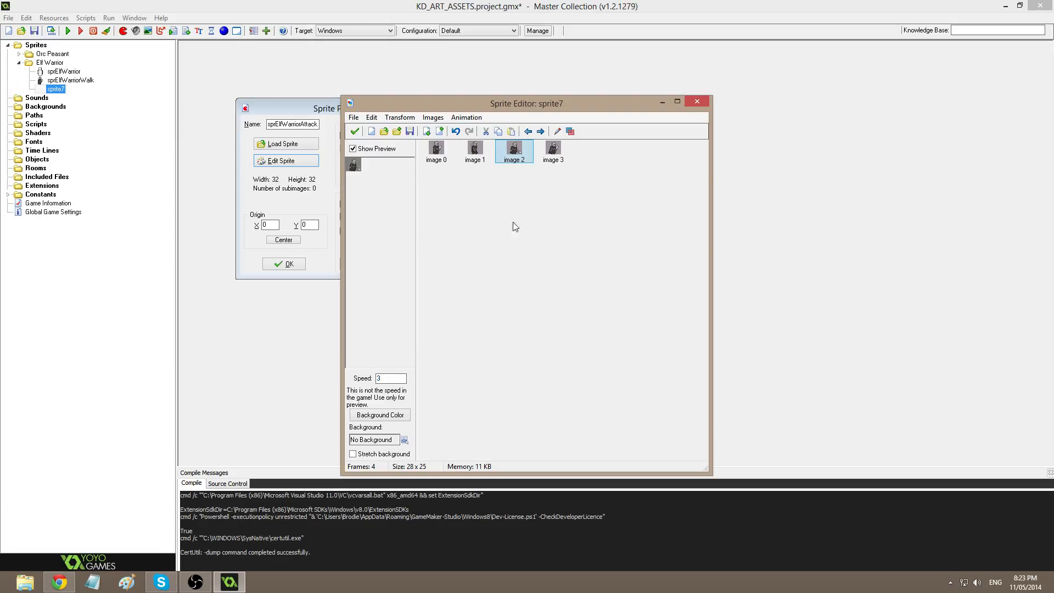
{"action": "double_click", "coordinate": [532, 163]}
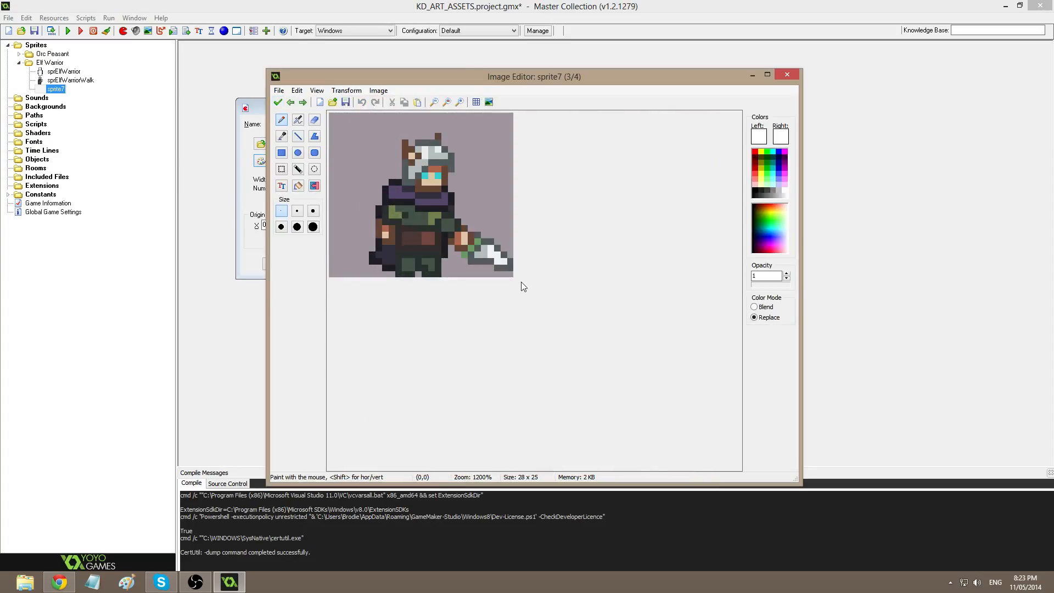
{"action": "scroll", "coordinate": [521, 282], "scroll_direction": "up", "scroll_amount": 2}
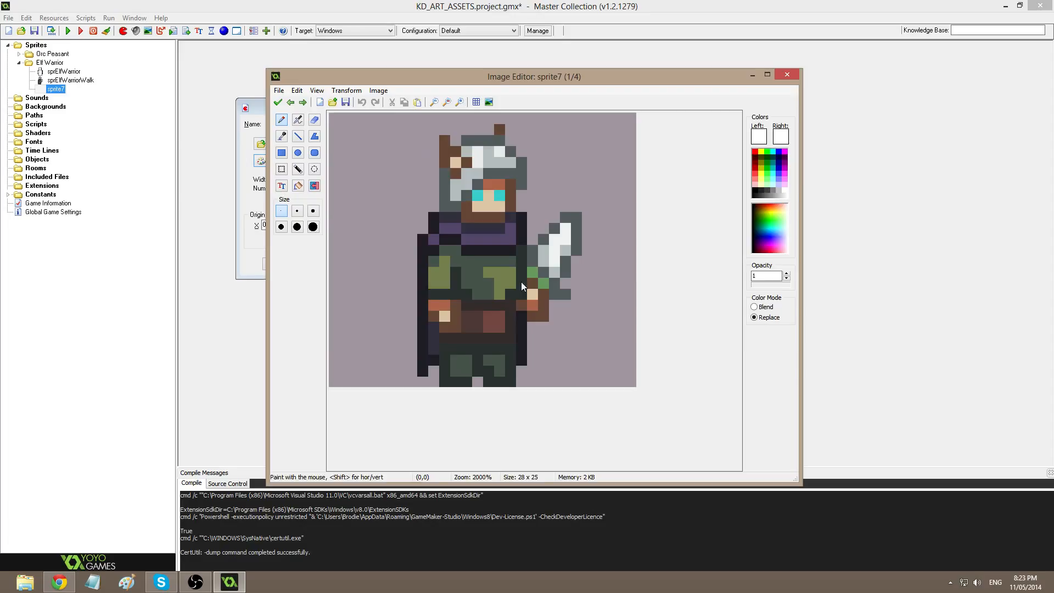
{"action": "left_click", "coordinate": [277, 102]}
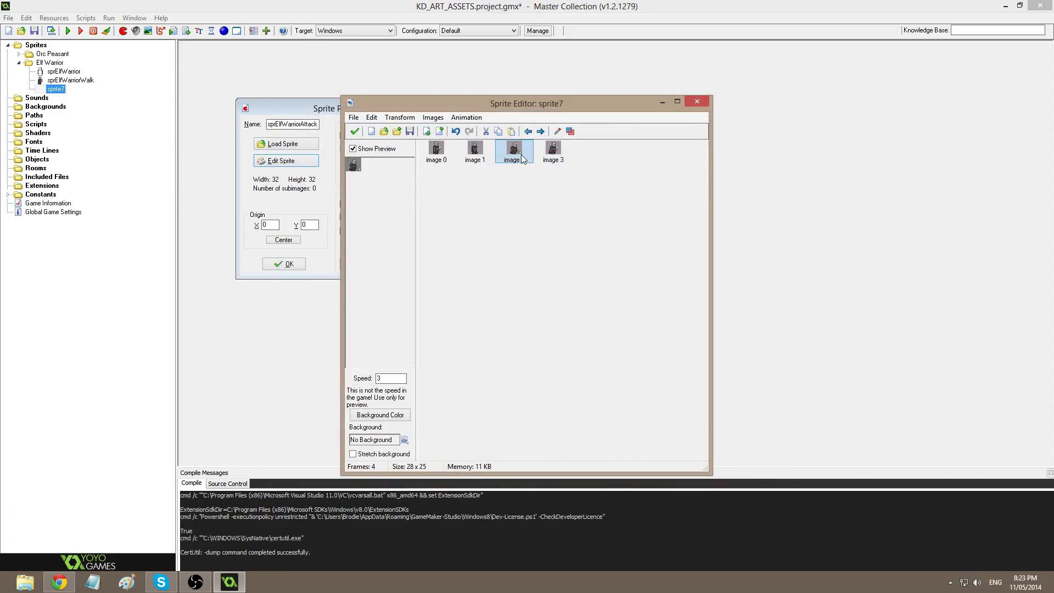
Duplicate the first frame and move the copy to the end of the animation as the fifth frame.
{"action": "left_click", "coordinate": [438, 151]}
{"action": "key", "text": "ctrl+c"}
{"action": "key", "text": "ctrl+v"}
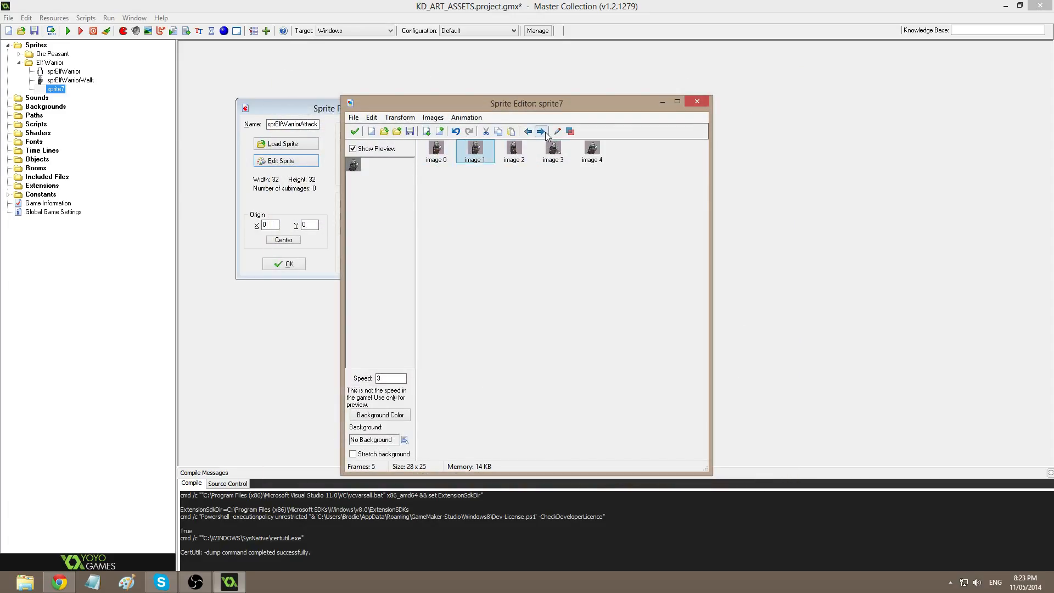
{"action": "left_click", "coordinate": [542, 133]}
{"action": "left_click", "coordinate": [545, 133]}
{"action": "left_click", "coordinate": [545, 133]}
In the fifth frame, paint the cape strip below the left hand near-black and erase the outer edge beside it.
{"action": "double_click", "coordinate": [591, 150]}
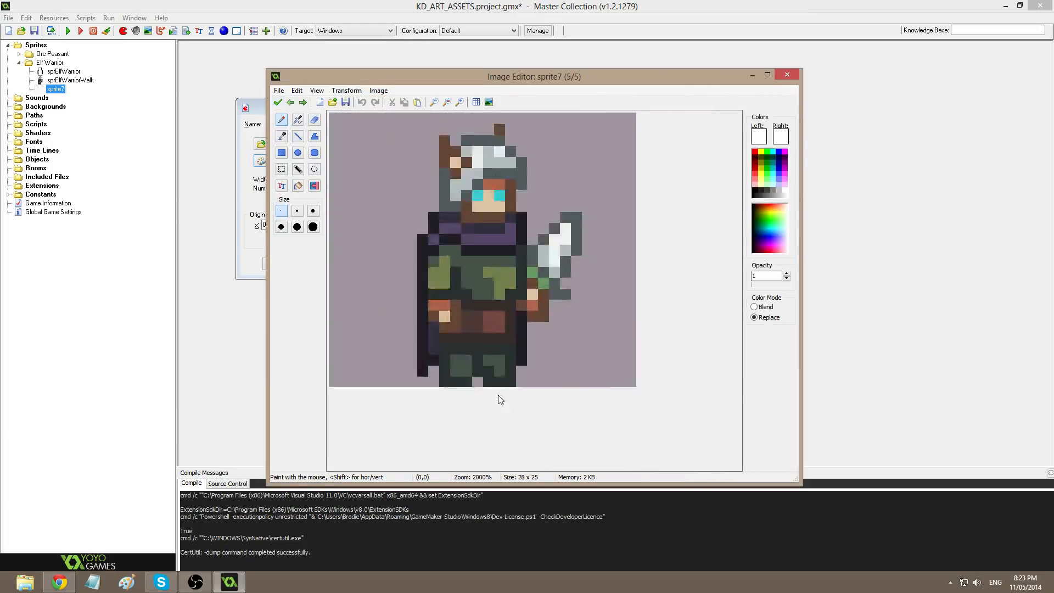
{"action": "scroll", "coordinate": [468, 431], "scroll_direction": "up", "scroll_amount": 1}
{"action": "left_click", "coordinate": [407, 424], "text": "ctrl"}
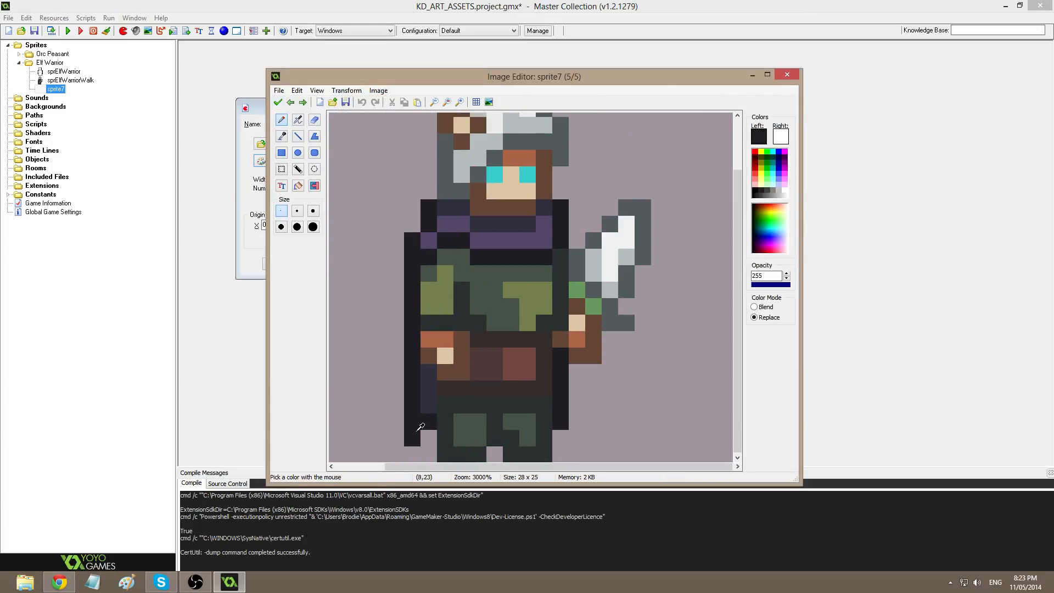
{"action": "left_click", "coordinate": [429, 436]}
{"action": "mouse_move", "coordinate": [430, 421]}
{"action": "left_mouse_down"}
{"action": "mouse_move", "coordinate": [428, 369]}
{"action": "mouse_move", "coordinate": [414, 439]}
{"action": "left_mouse_up"}
{"action": "left_click", "coordinate": [400, 387], "text": "ctrl"}
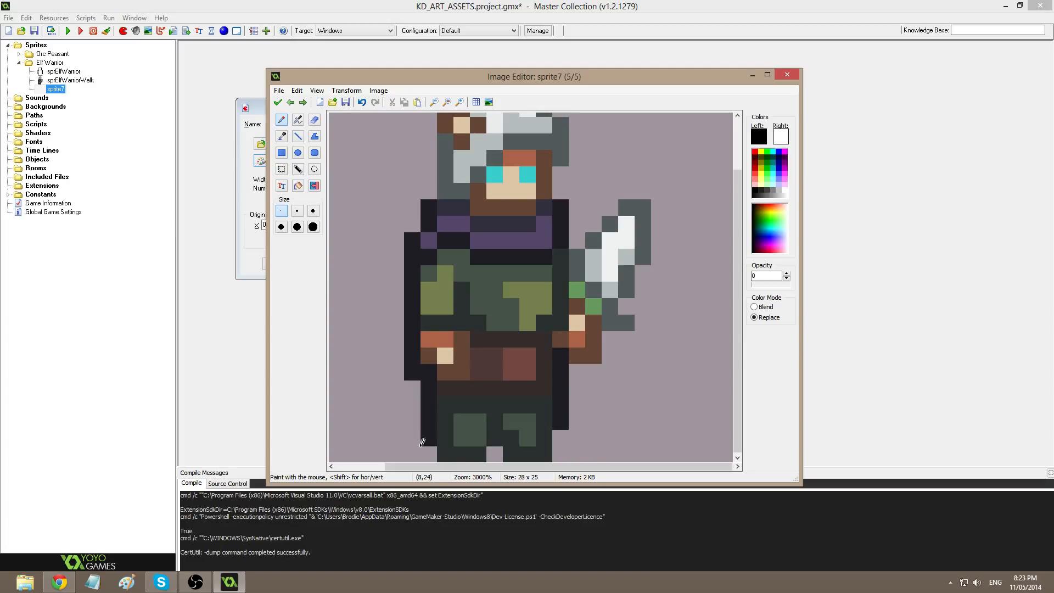
Draw a near-black cape flap flaring out beside the right leg in the fifth frame, compare neighbouring frames, and apply the edits.
{"action": "left_click", "coordinate": [571, 426], "text": "ctrl"}
{"action": "mouse_move", "coordinate": [559, 437]}
{"action": "left_mouse_down"}
{"action": "mouse_move", "coordinate": [576, 437]}
{"action": "mouse_move", "coordinate": [577, 401]}
{"action": "left_mouse_up"}
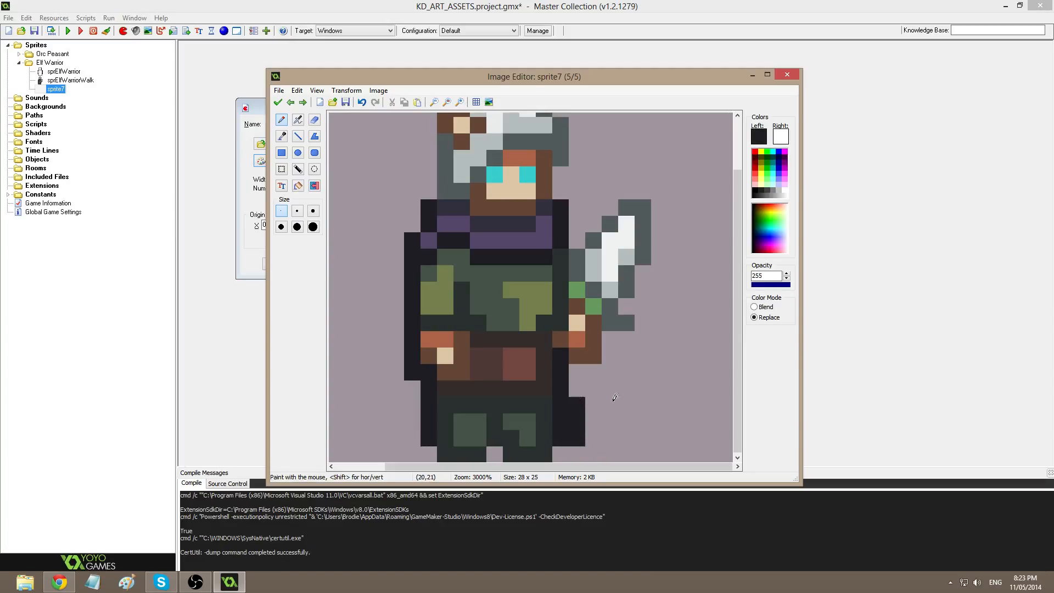
{"action": "key", "text": "Left"}
{"action": "key", "text": "Right"}
{"action": "key", "text": "Right"}
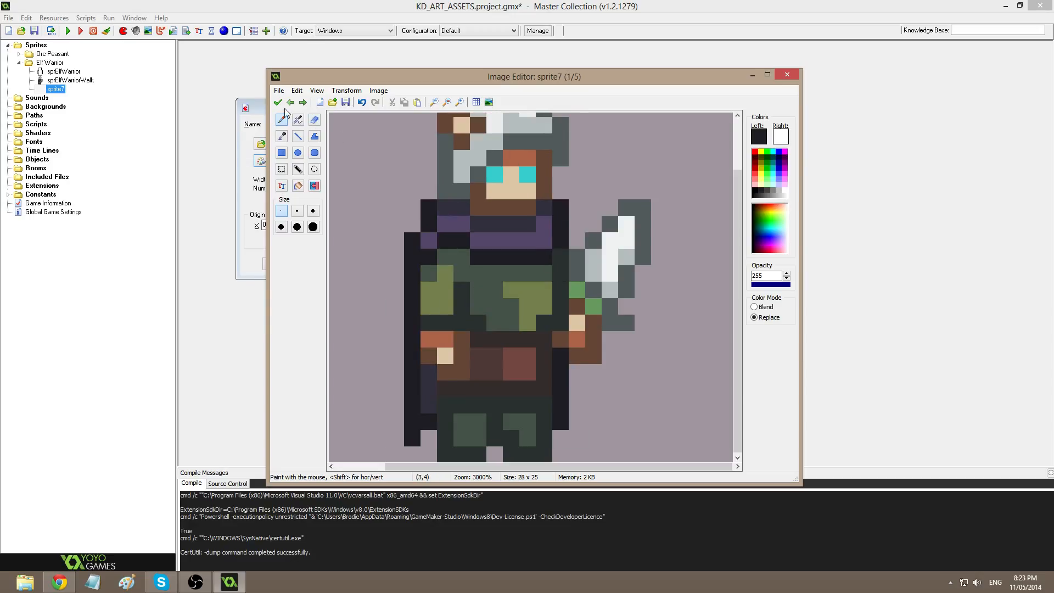
{"action": "left_click", "coordinate": [279, 102]}
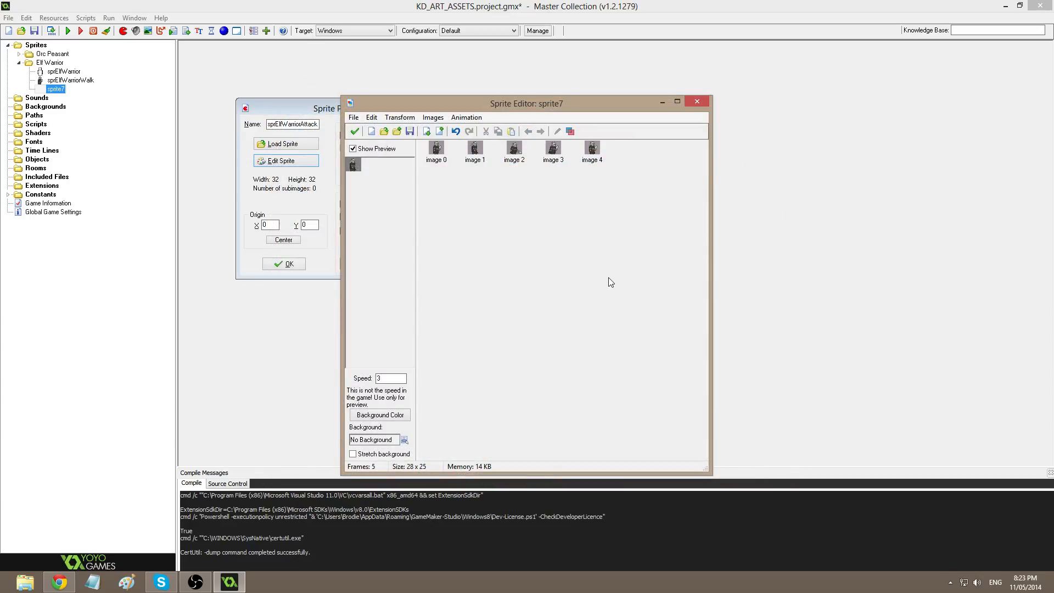
Reopen the fifth frame, redraw the cape's near-black outer edge below the left hand, and compare it with the first frame.
{"action": "double_click", "coordinate": [576, 160]}
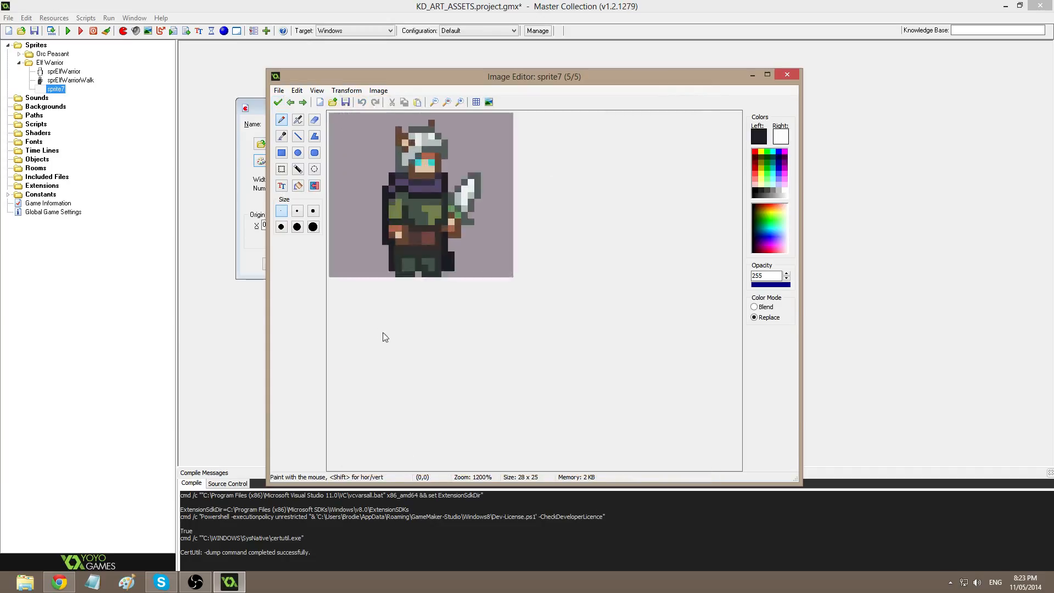
{"action": "scroll", "coordinate": [382, 337], "scroll_direction": "up", "scroll_amount": 2}
{"action": "left_click_drag", "start_coordinate": [445, 423], "coordinate": [446, 389]}
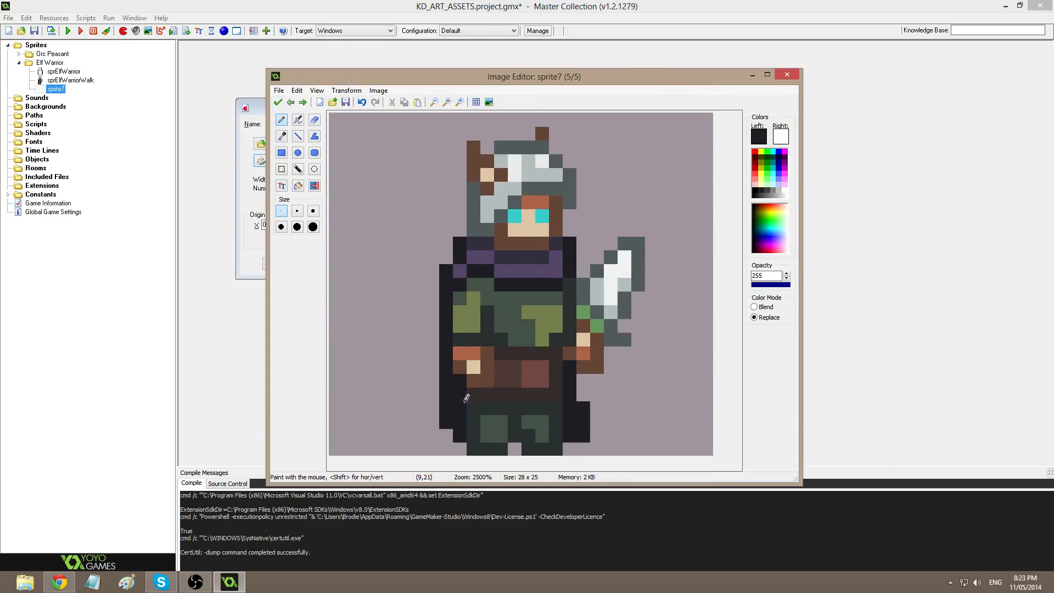
{"action": "key", "text": "Right"}
{"action": "key", "text": "Left"}
{"action": "key", "text": "Right"}
Paint the fifth frame's inner cape strip dark blue using the first frame's color, undo the last stroke, and apply the edits.
{"action": "left_click", "coordinate": [460, 386], "text": "ctrl"}
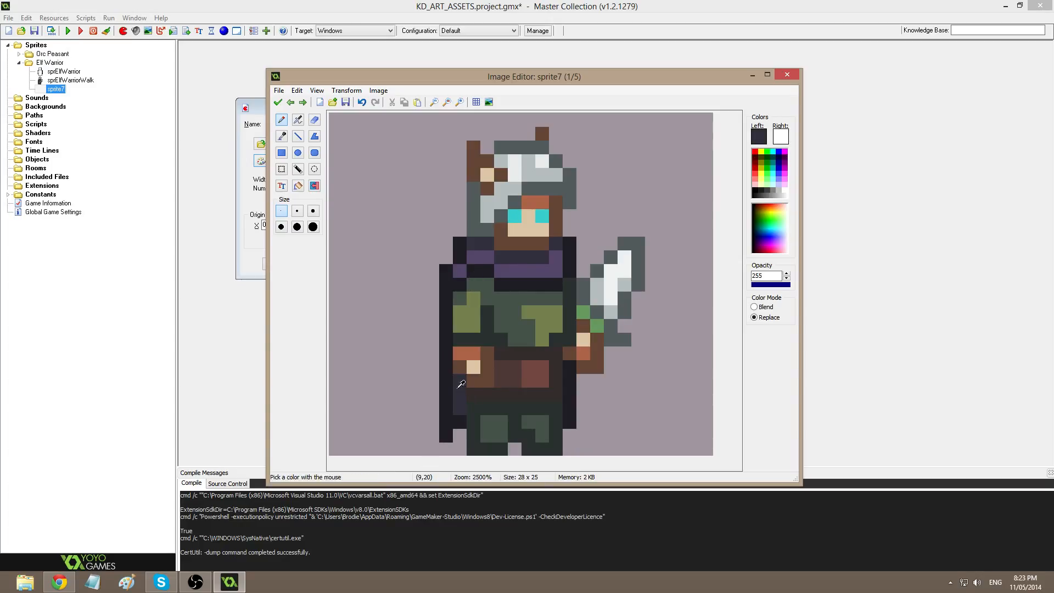
{"action": "key", "text": "Left"}
{"action": "mouse_move", "coordinate": [462, 380]}
{"action": "left_mouse_down"}
{"action": "mouse_move", "coordinate": [462, 412]}
{"action": "mouse_move", "coordinate": [462, 387]}
{"action": "left_mouse_up"}
{"action": "key", "text": "ctrl+z"}
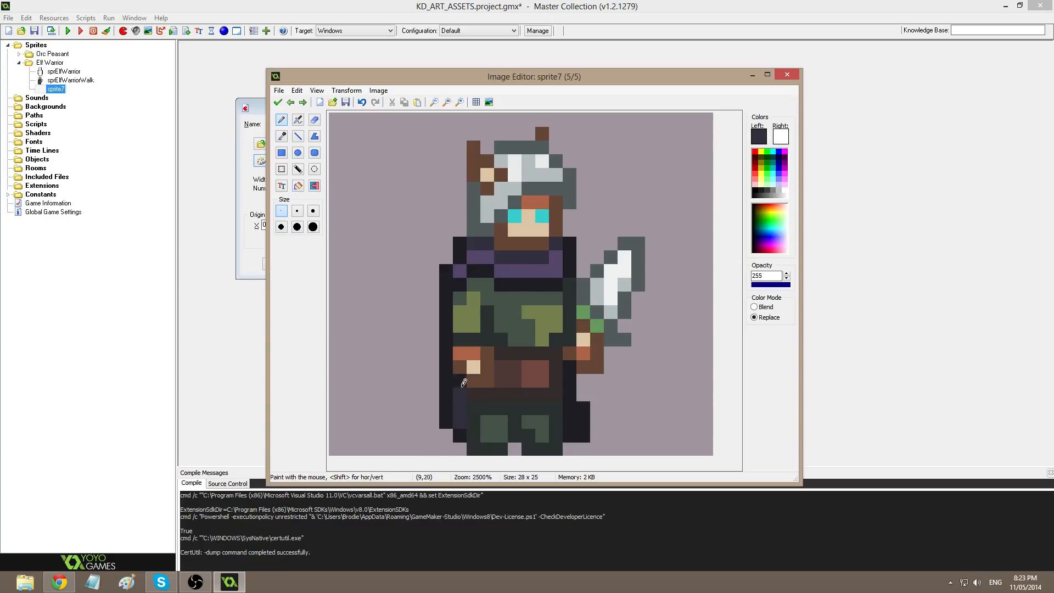
{"action": "key", "text": "Left"}
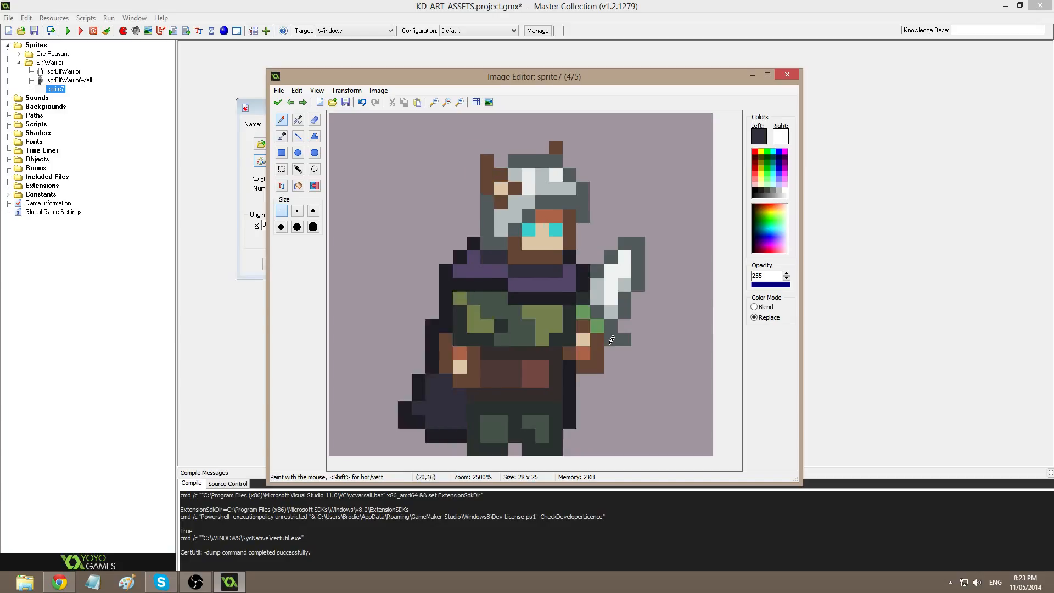
{"action": "key", "text": "Right"}
{"action": "left_click", "coordinate": [278, 102]}
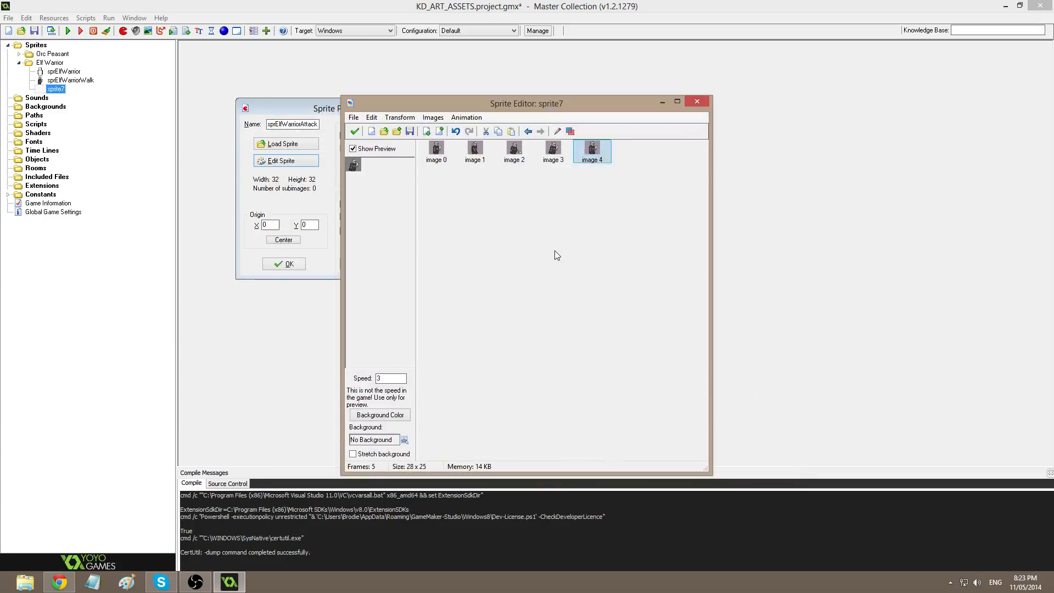
Set the animation preview speed to 5.
{"action": "left_click", "coordinate": [557, 256]}
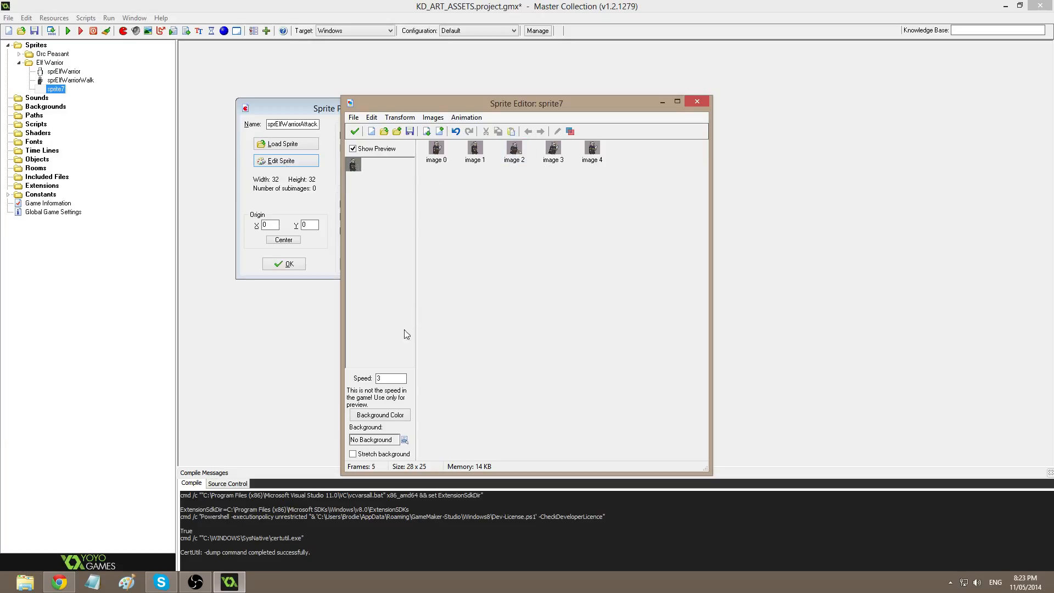
{"action": "left_click_drag", "start_coordinate": [392, 377], "coordinate": [340, 374]}
{"action": "left_click_drag", "start_coordinate": [395, 379], "coordinate": [339, 373]}
{"action": "type", "text": "5"}
Open the first frame in the image editor and step through the frames to review the animation.
{"action": "left_click", "coordinate": [438, 153]}
{"action": "double_click", "coordinate": [440, 157]}
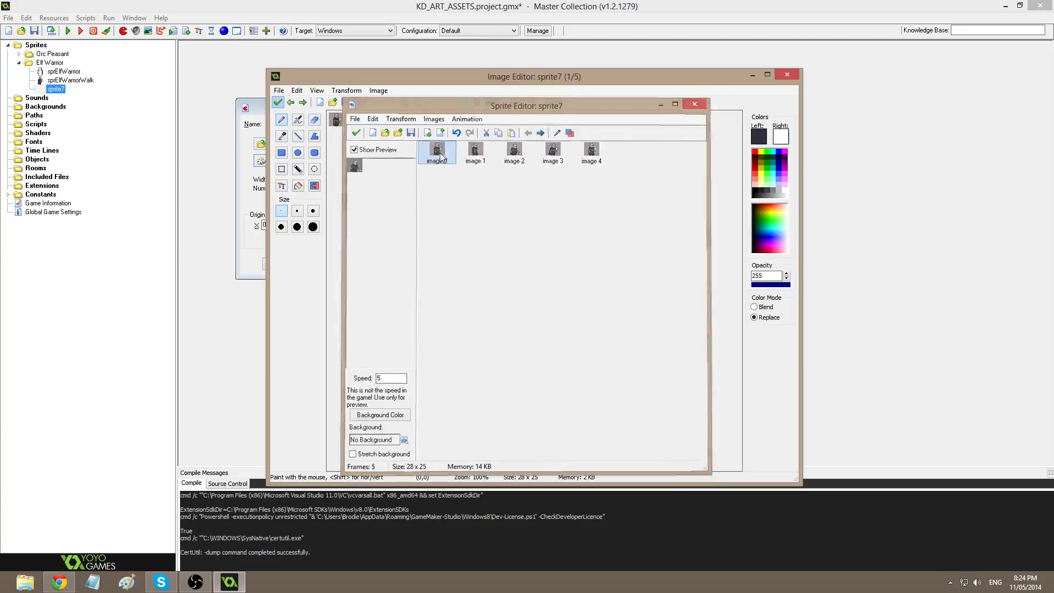
{"action": "key", "text": "Right"}
{"action": "key", "text": "Right"}
{"action": "key", "text": "Right"}
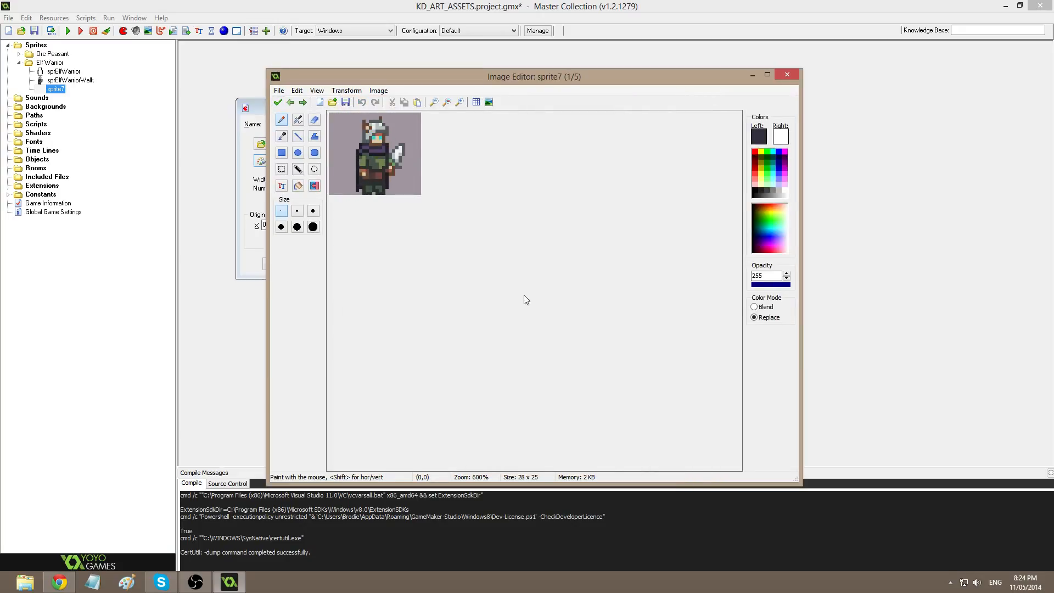
Step through the attack frames, compare the axe's motion from the third to the fifth frame, and close the image editor.
{"action": "key", "text": "Left"}
{"action": "key", "text": "Left"}
{"action": "key", "text": "Left"}
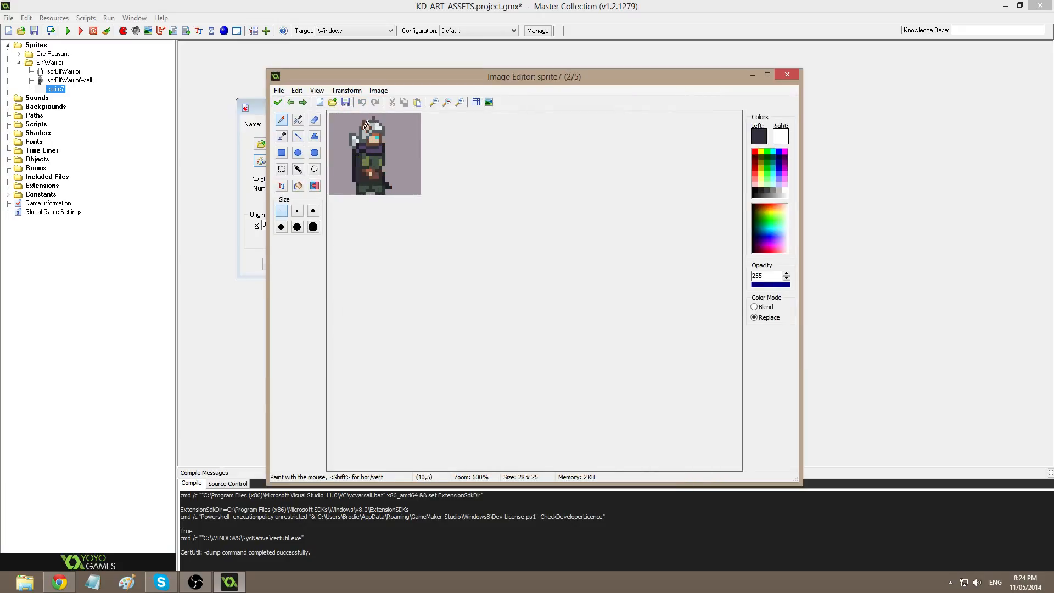
{"action": "key", "text": "Right"}
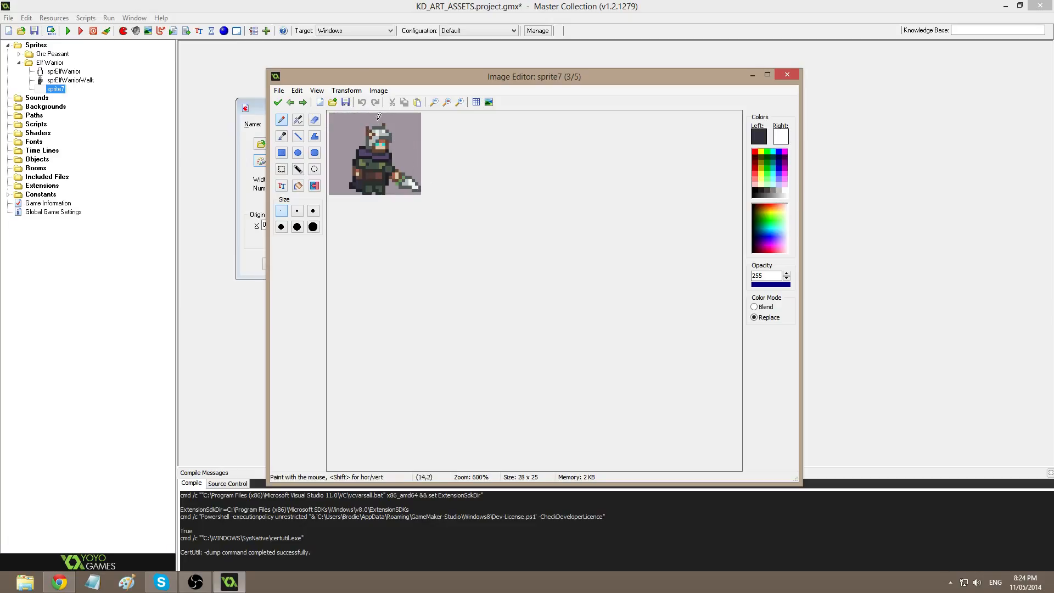
{"action": "key", "text": "Right"}
{"action": "key", "text": "Right"}
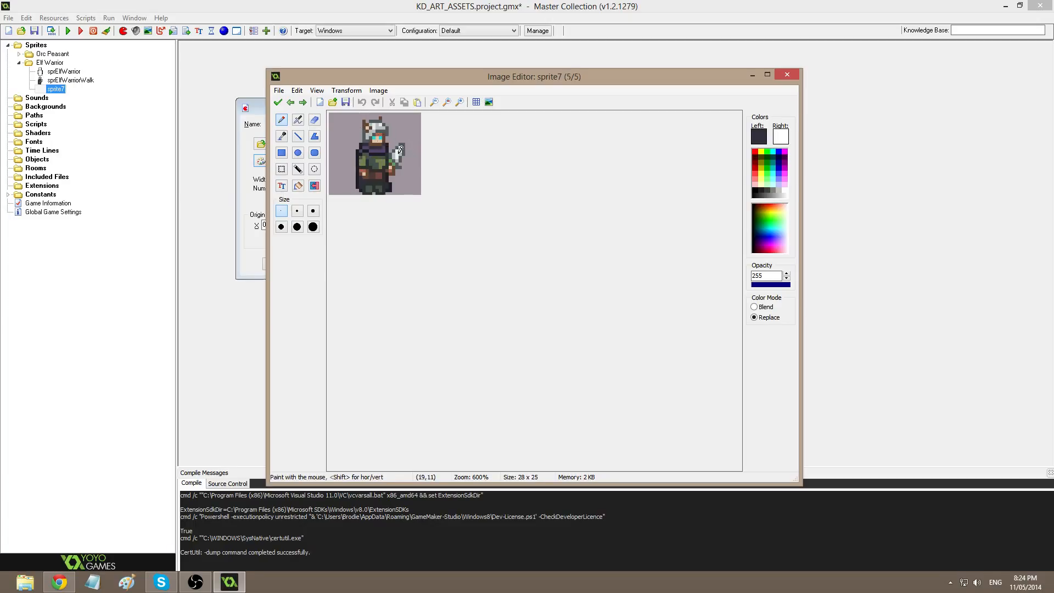
{"action": "key", "text": "Left"}
{"action": "key", "text": "Left"}
{"action": "key", "text": "Right"}
{"action": "key", "text": "Right"}
{"action": "key", "text": "Left"}
{"action": "key", "text": "Left"}
{"action": "key", "text": "Right"}
{"action": "key", "text": "Right"}
{"action": "key", "text": "Left"}
{"action": "key", "text": "Left"}
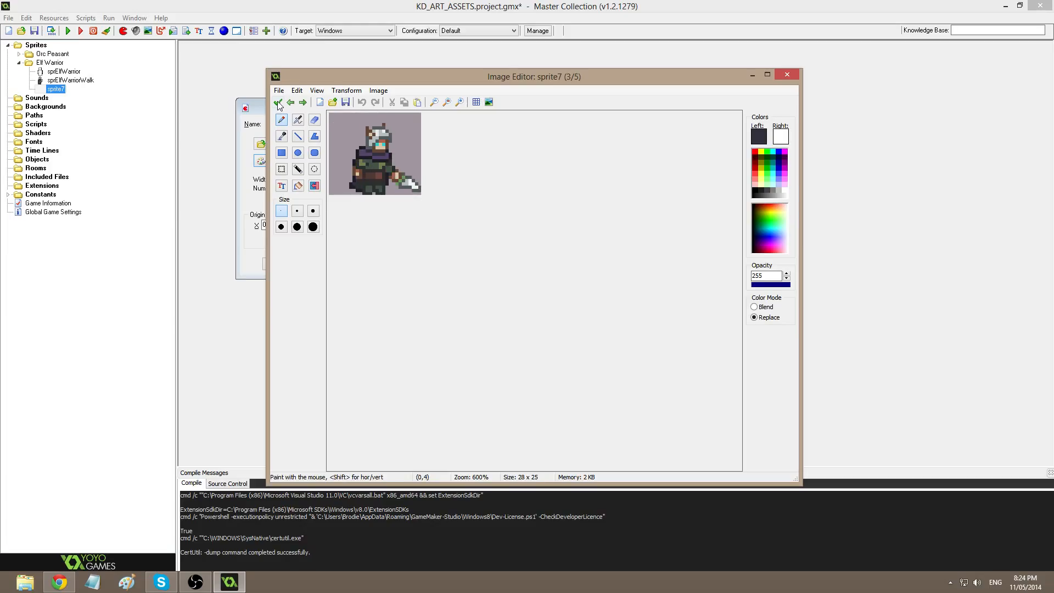
{"action": "left_click", "coordinate": [278, 103]}
Open the fourth frame, reposition the selected axe and the hand holding it, and compare the result with the fifth frame.
{"action": "double_click", "coordinate": [553, 155]}
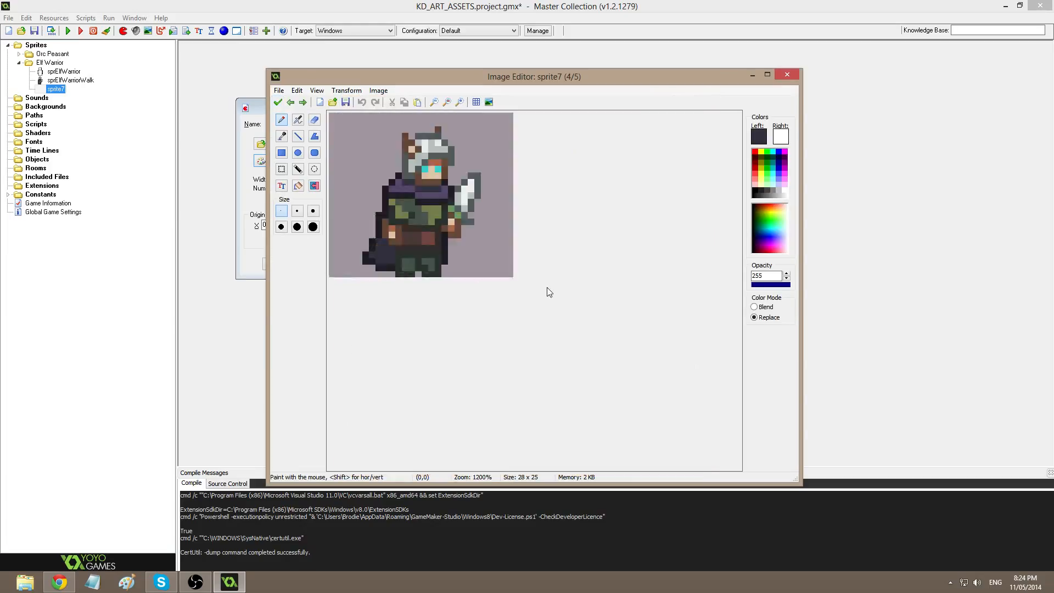
{"action": "scroll", "coordinate": [602, 313], "scroll_direction": "up", "scroll_amount": 2}
{"action": "key", "text": "Right"}
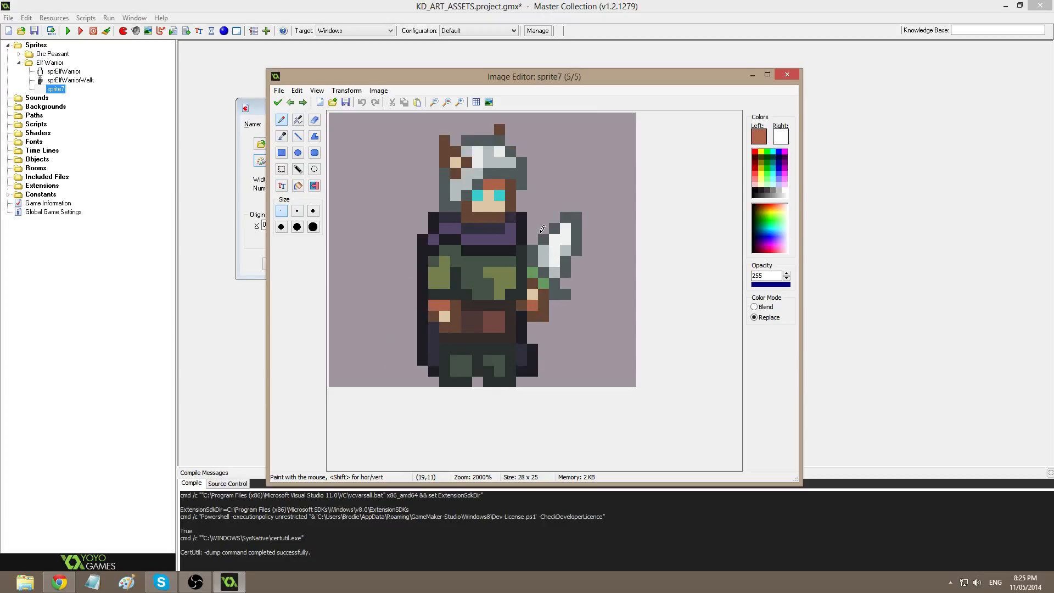
{"action": "key", "text": "Left"}
{"action": "key", "text": "Right"}
{"action": "key", "text": "Left"}
{"action": "key", "text": "s"}
{"action": "left_click_drag", "start_coordinate": [610, 349], "coordinate": [550, 220]}
{"action": "left_click_drag", "start_coordinate": [584, 280], "coordinate": [574, 278]}
{"action": "key", "text": "Right"}
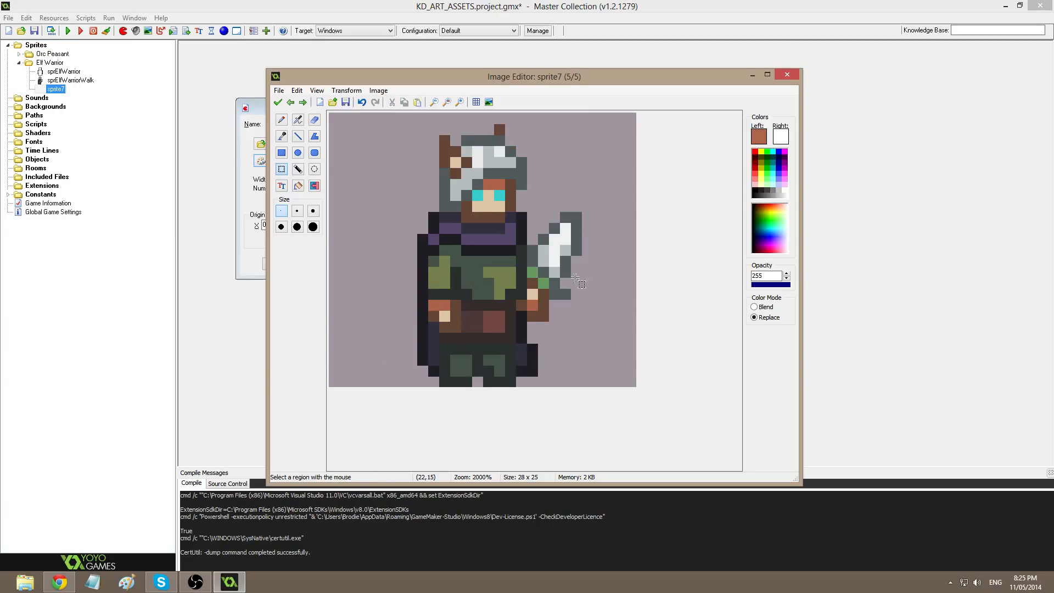
{"action": "key", "text": "Left"}
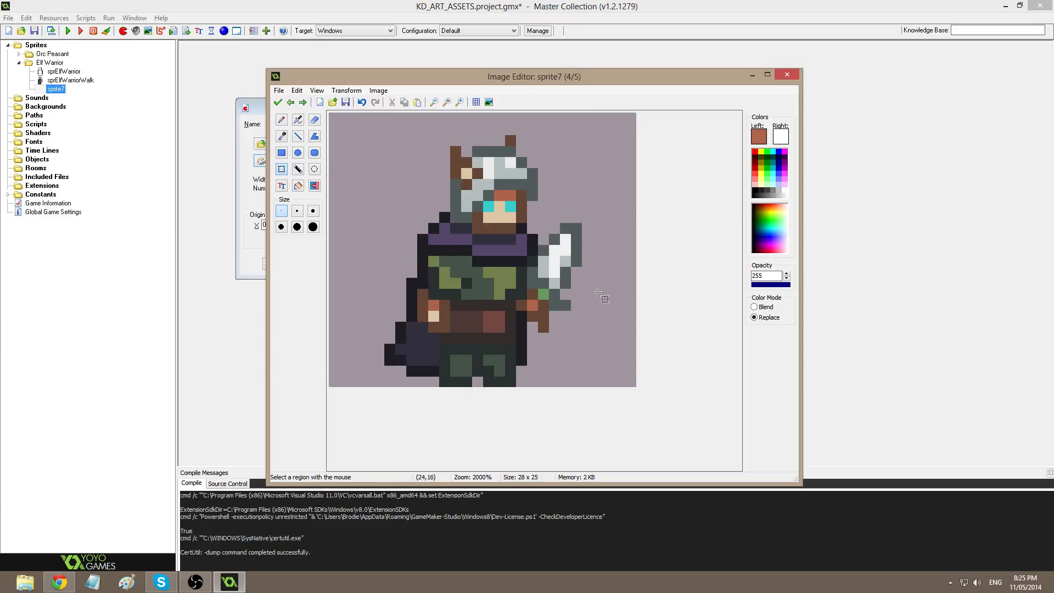
Move the fourth frame's axe and the hand holding it up one pixel and toward the body by one pixel.
{"action": "left_click_drag", "start_coordinate": [609, 341], "coordinate": [537, 219]}
{"action": "left_click_drag", "start_coordinate": [574, 265], "coordinate": [574, 254]}
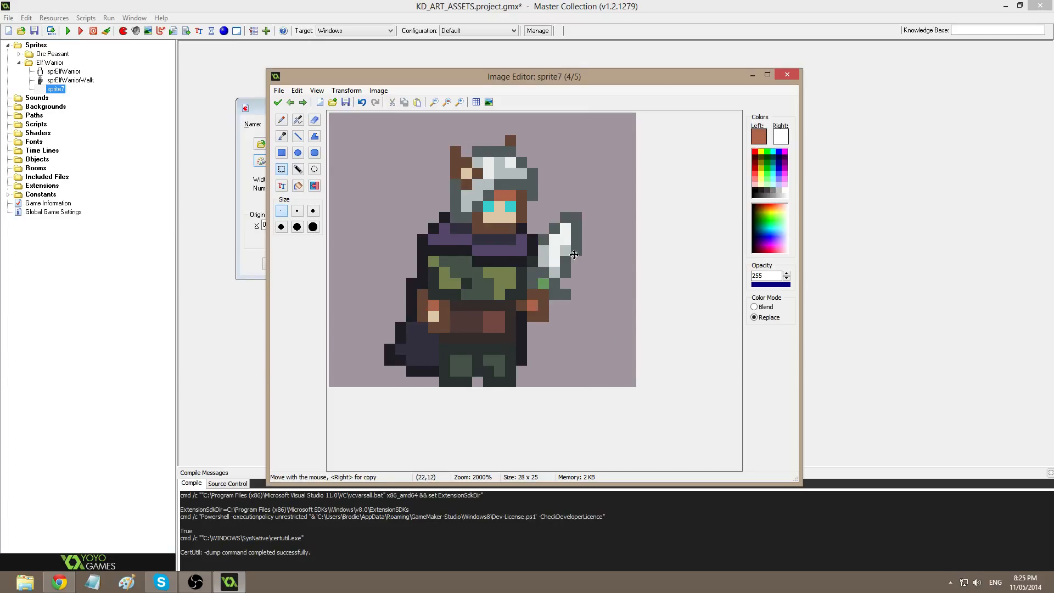
{"action": "left_click_drag", "start_coordinate": [622, 337], "coordinate": [555, 207]}
{"action": "left_click_drag", "start_coordinate": [588, 266], "coordinate": [579, 266]}
{"action": "key", "text": "d"}
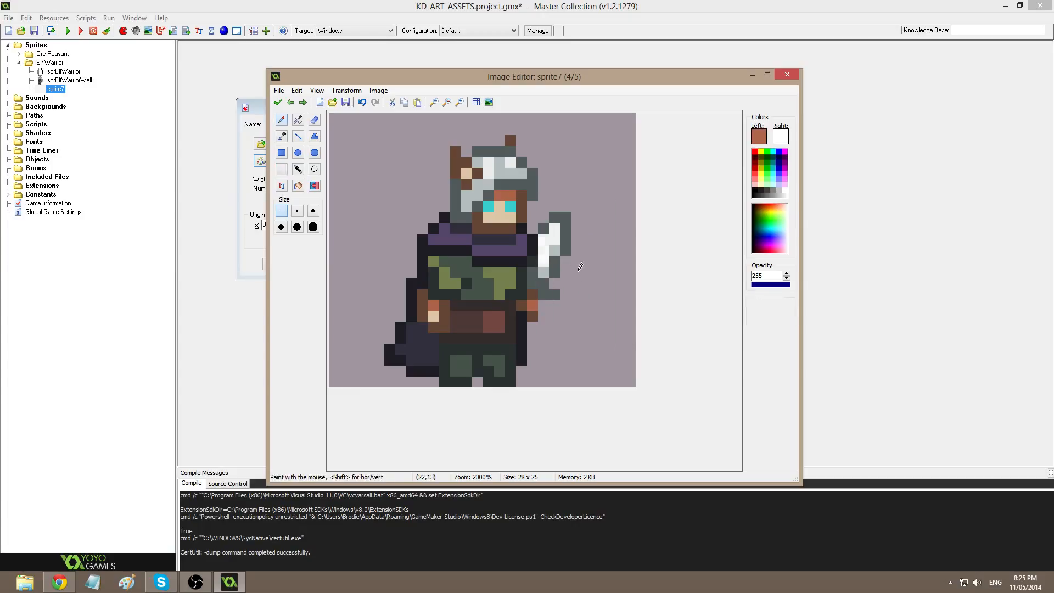
Trim the fourth frame's forearm below the axe with transparent pixels and paint the remaining reddish hand pixel dark brown.
{"action": "key", "text": "ctrl"}
{"action": "left_click", "coordinate": [536, 316], "text": "ctrl"}
{"action": "left_click", "coordinate": [547, 315], "text": "ctrl"}
{"action": "left_click", "coordinate": [533, 315]}
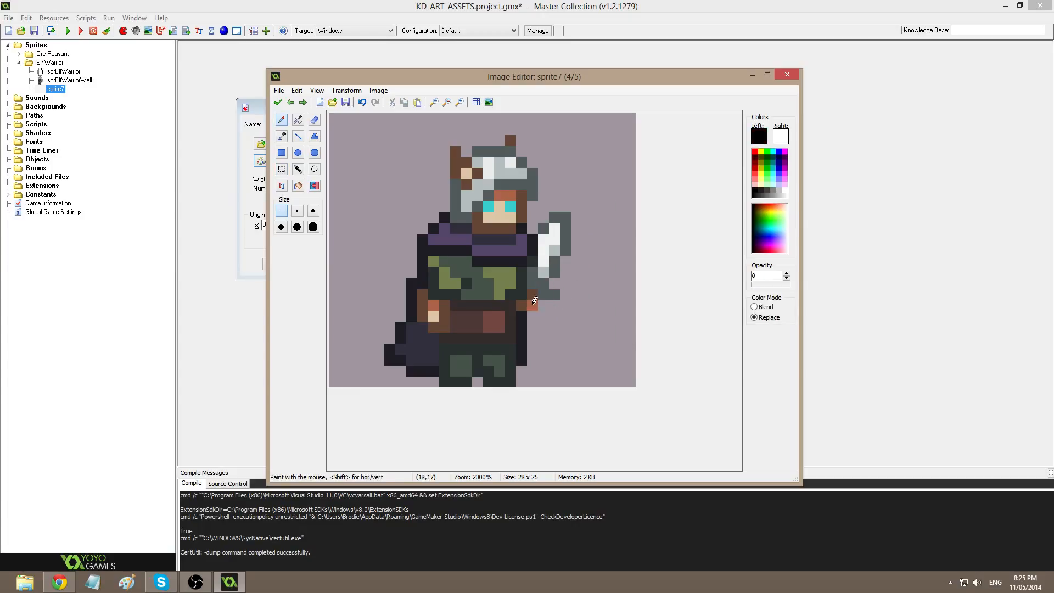
{"action": "left_click", "coordinate": [532, 306]}
{"action": "left_click", "coordinate": [523, 306], "text": "ctrl"}
{"action": "left_click", "coordinate": [532, 305]}
Compare the fourth frame with the third and fifth frames, and apply the edits.
{"action": "key", "text": "Right"}
{"action": "key", "text": "Left"}
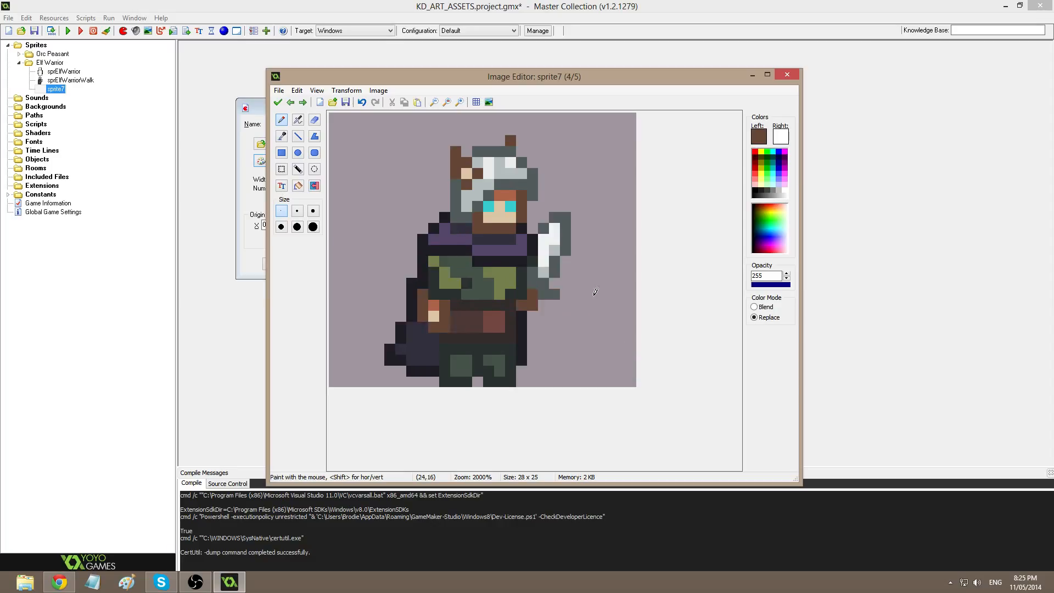
{"action": "key", "text": "Left"}
{"action": "key", "text": "Right"}
{"action": "key", "text": "Right"}
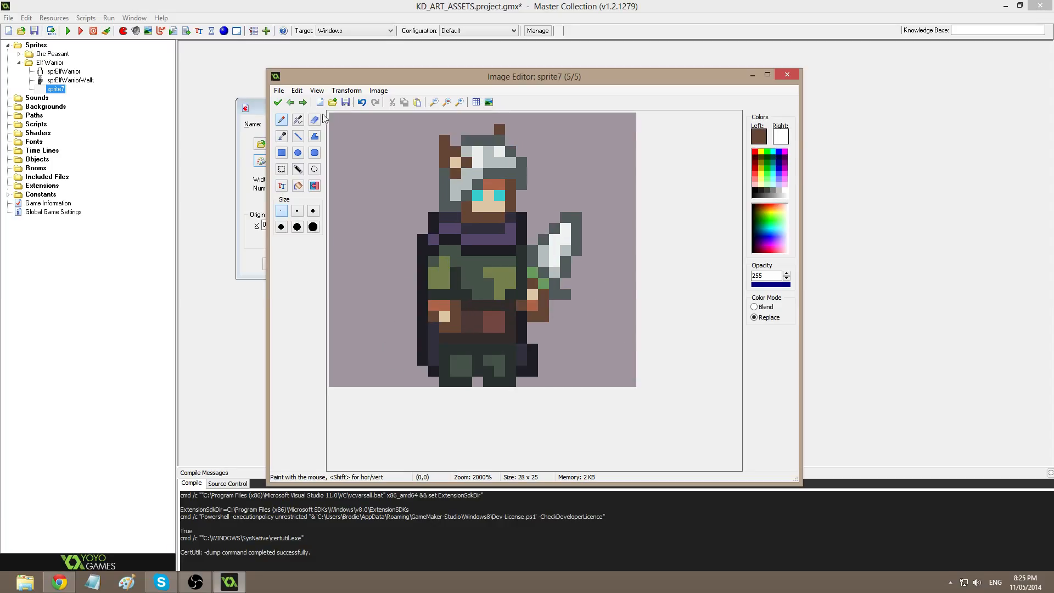
{"action": "left_click", "coordinate": [279, 103]}
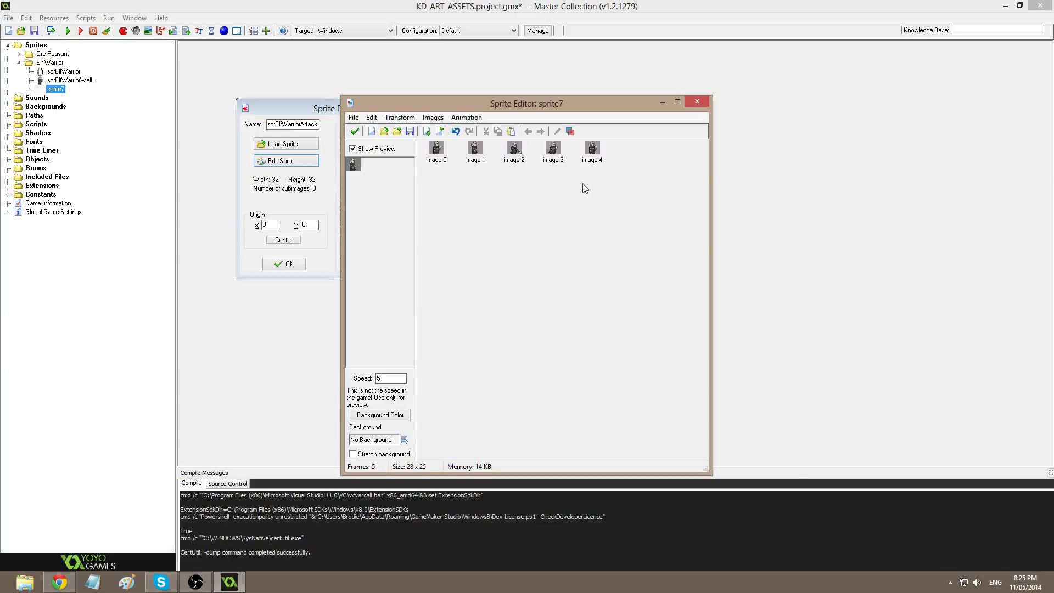
Compare the fifth frame with the fourth, and lower the fourth frame's axe by one pixel.
{"action": "double_click", "coordinate": [591, 153]}
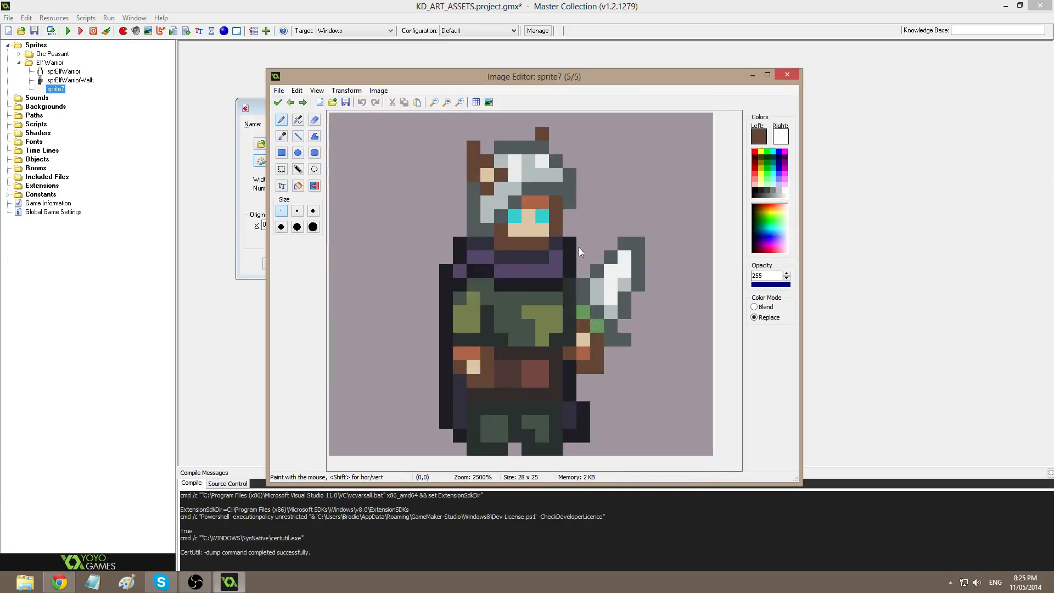
{"action": "key", "text": "Left"}
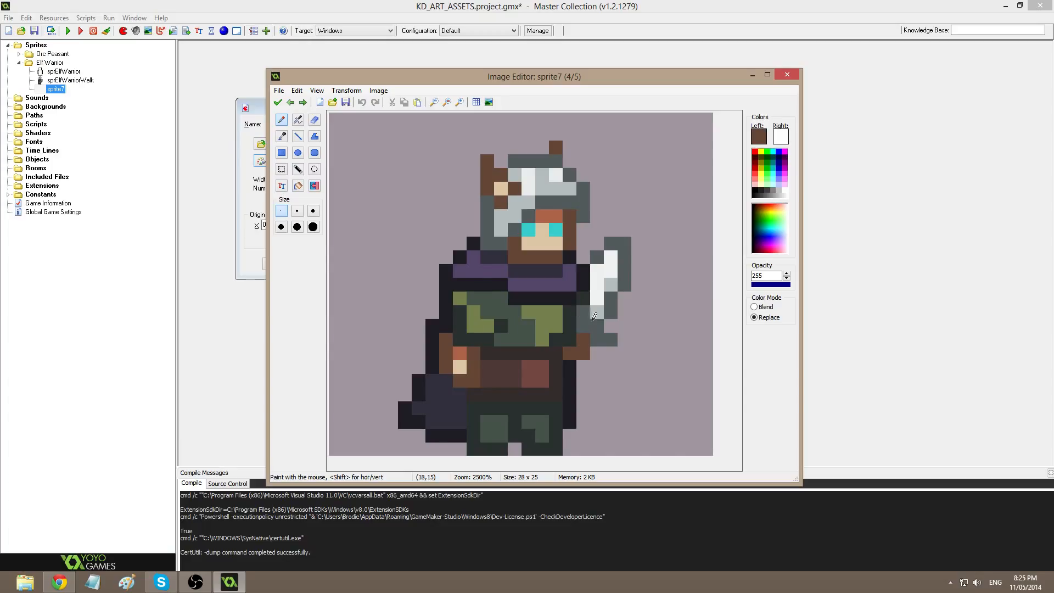
{"action": "key", "text": "Right"}
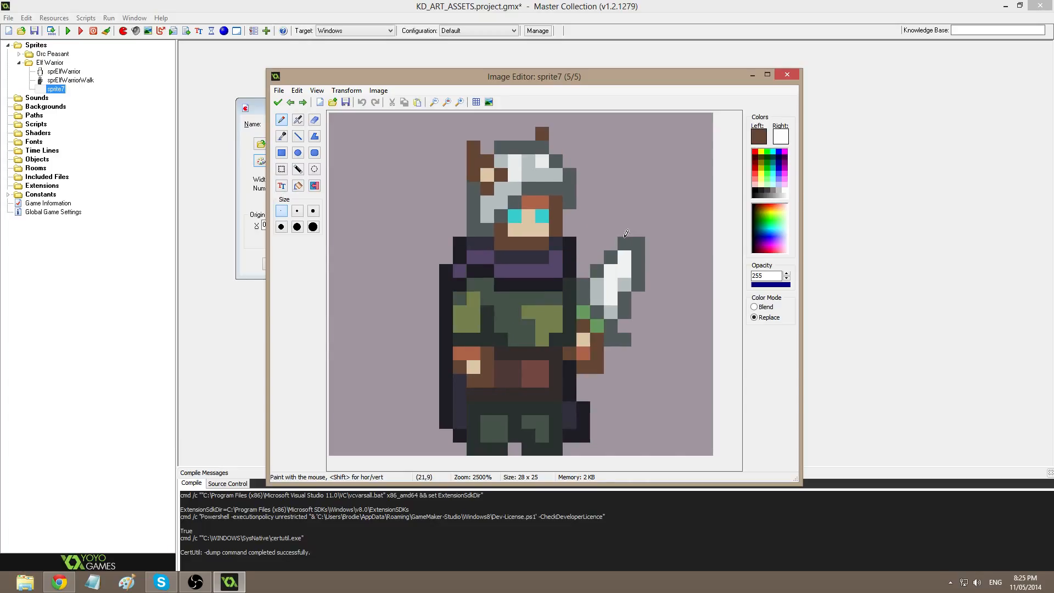
{"action": "key", "text": "s"}
{"action": "key", "text": "Left"}
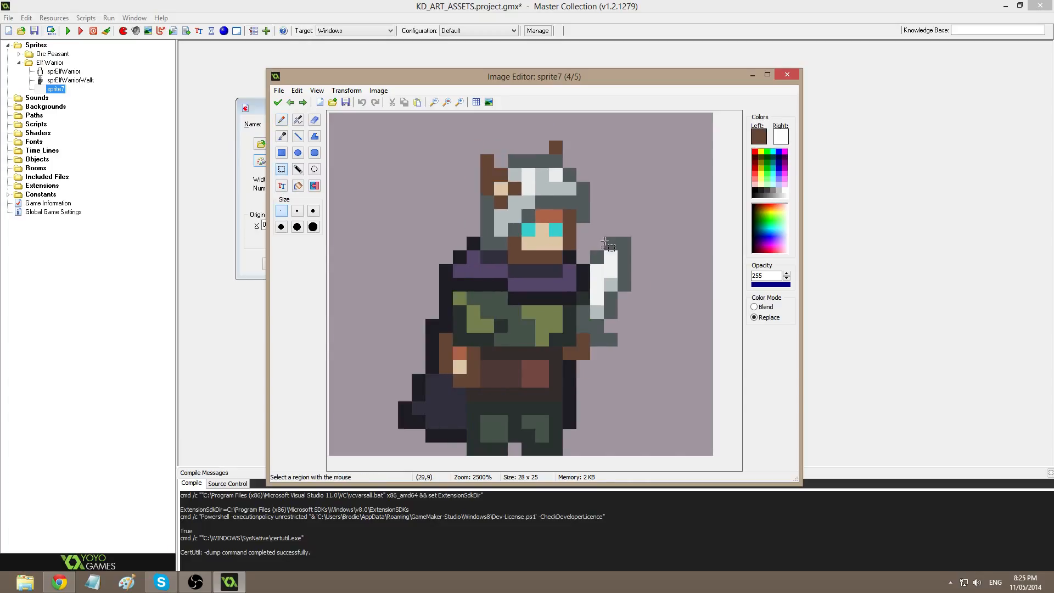
{"action": "left_click_drag", "start_coordinate": [604, 271], "coordinate": [638, 381]}
{"action": "left_click_drag", "start_coordinate": [623, 322], "coordinate": [623, 336]}
{"action": "key", "text": "d"}
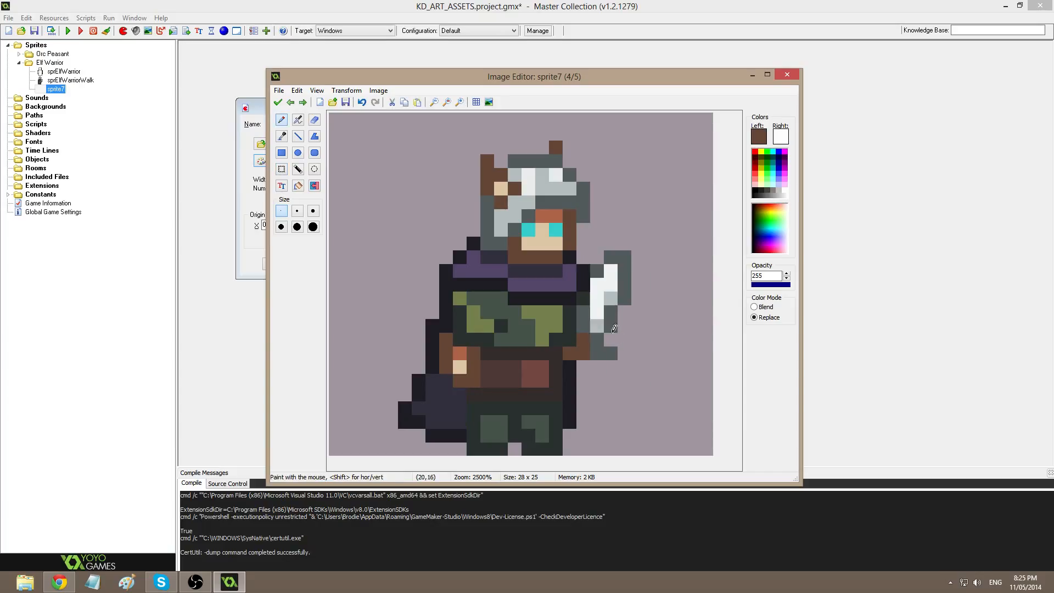
Retouch the fourth frame's axe with dark gray at the handle and light gray on the blade, and extend the hand in brown.
{"action": "left_click", "coordinate": [589, 333], "text": "ctrl"}
{"action": "key", "text": "Left"}
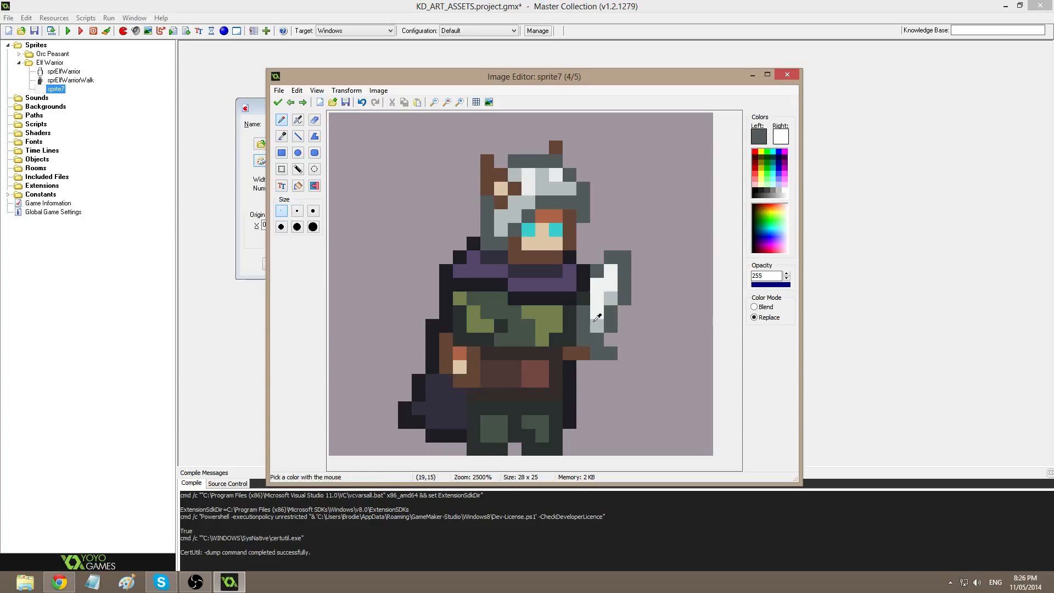
{"action": "left_click", "coordinate": [596, 325], "text": "ctrl"}
{"action": "left_click", "coordinate": [584, 311]}
{"action": "left_click", "coordinate": [574, 351], "text": "ctrl"}
{"action": "left_click", "coordinate": [584, 366]}
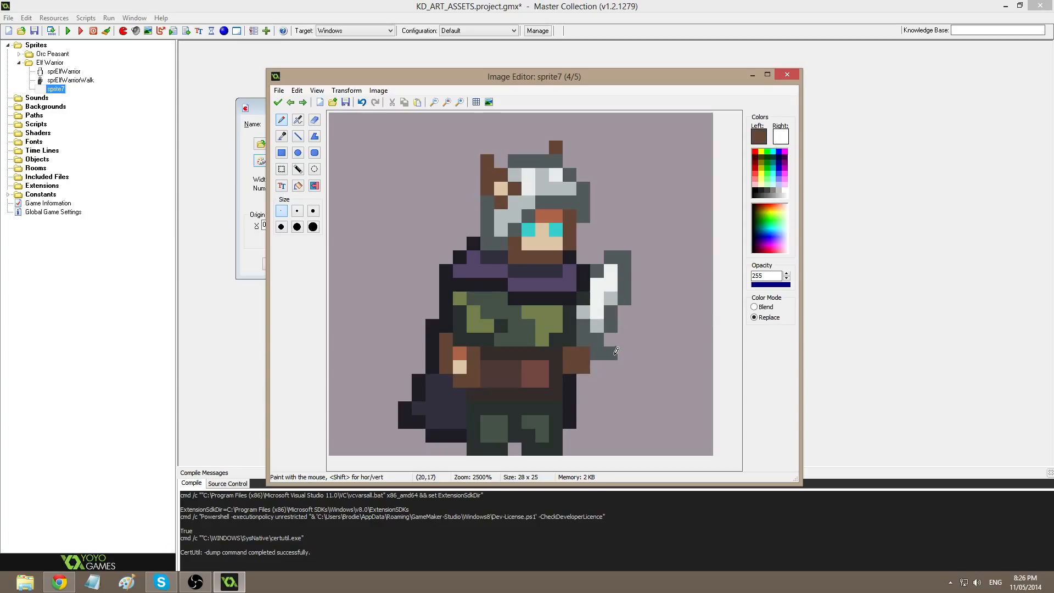
Try a reddish-brown shade on the fourth frame's axe hand, undo one pixel, compare the neighbouring frames, and apply the edits.
{"action": "left_click", "coordinate": [575, 352], "text": "ctrl"}
{"action": "left_click", "coordinate": [582, 352]}
{"action": "key", "text": "ctrl+z"}
{"action": "left_click", "coordinate": [568, 351]}
{"action": "key", "text": "Left"}
{"action": "key", "text": "Right"}
{"action": "key", "text": "Right"}
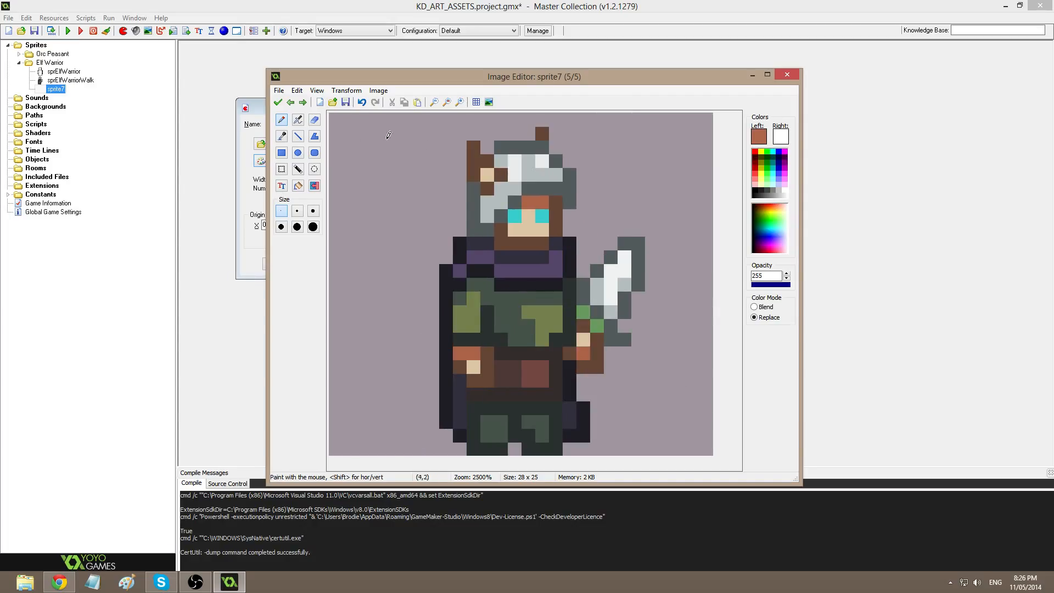
{"action": "left_click", "coordinate": [277, 102]}
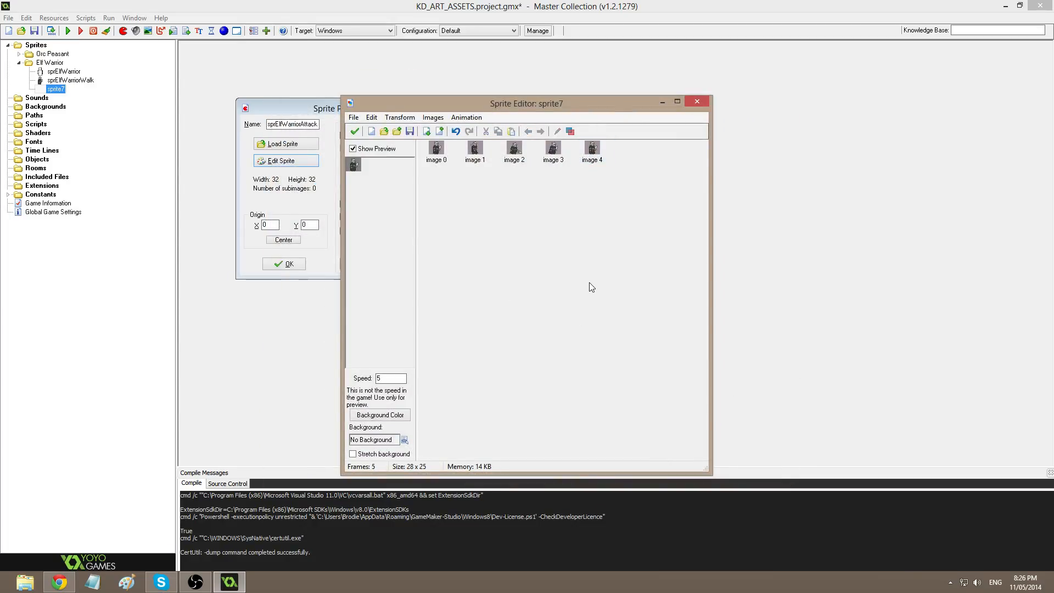
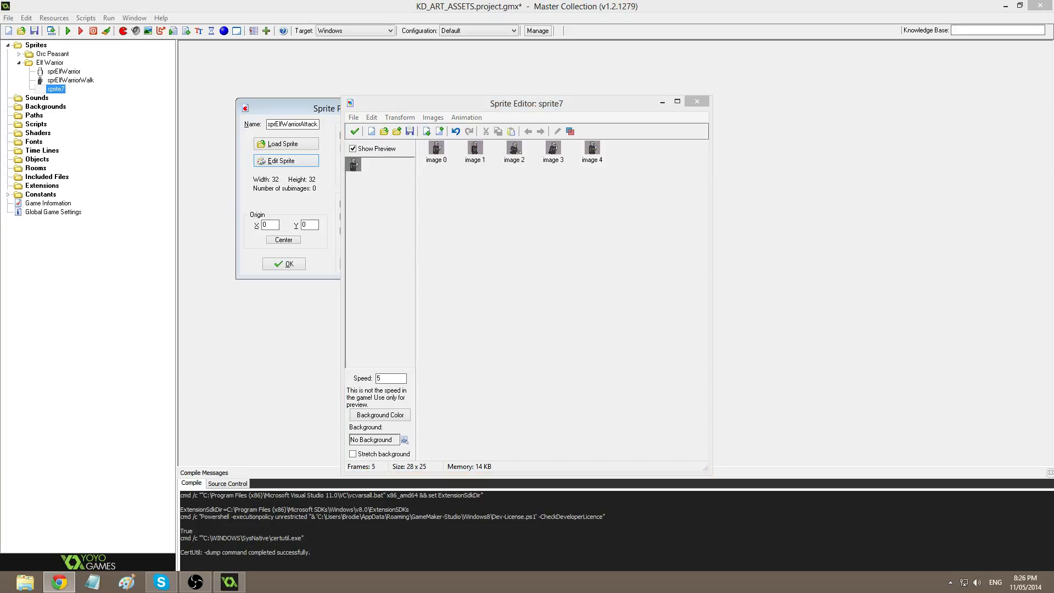
Open the second frame and use the Line tool to draw off-white swing marks beside the axe blade and in front of the face.
{"action": "left_click", "coordinate": [588, 192]}
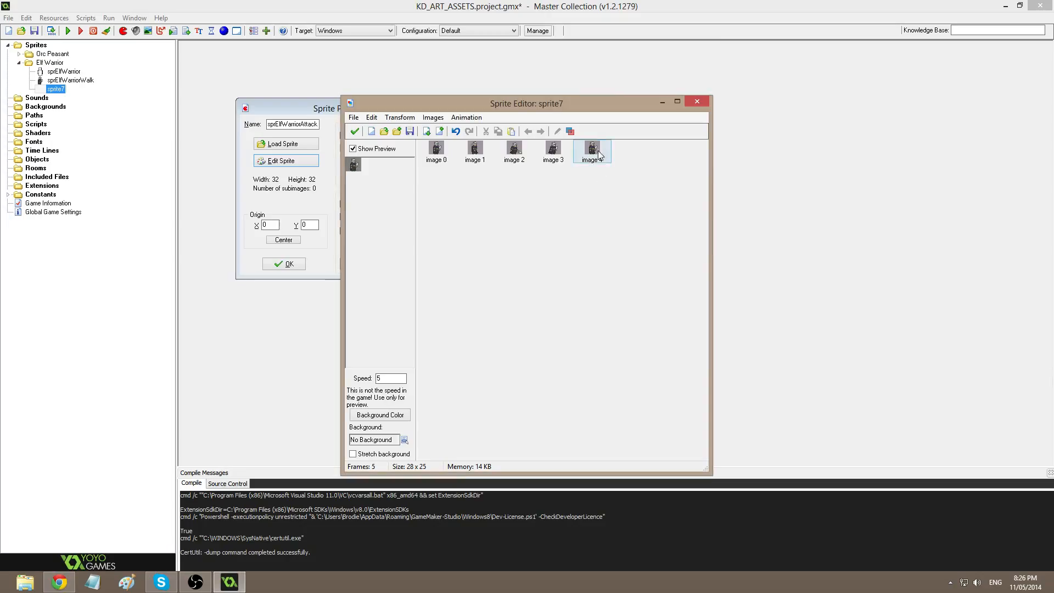
{"action": "double_click", "coordinate": [475, 150]}
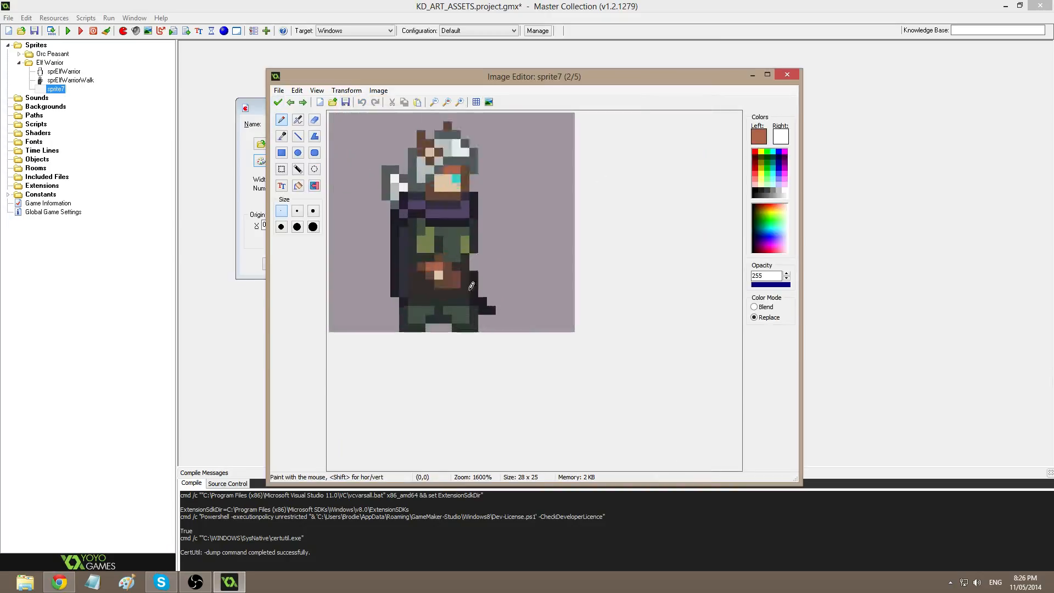
{"action": "left_click", "coordinate": [298, 136]}
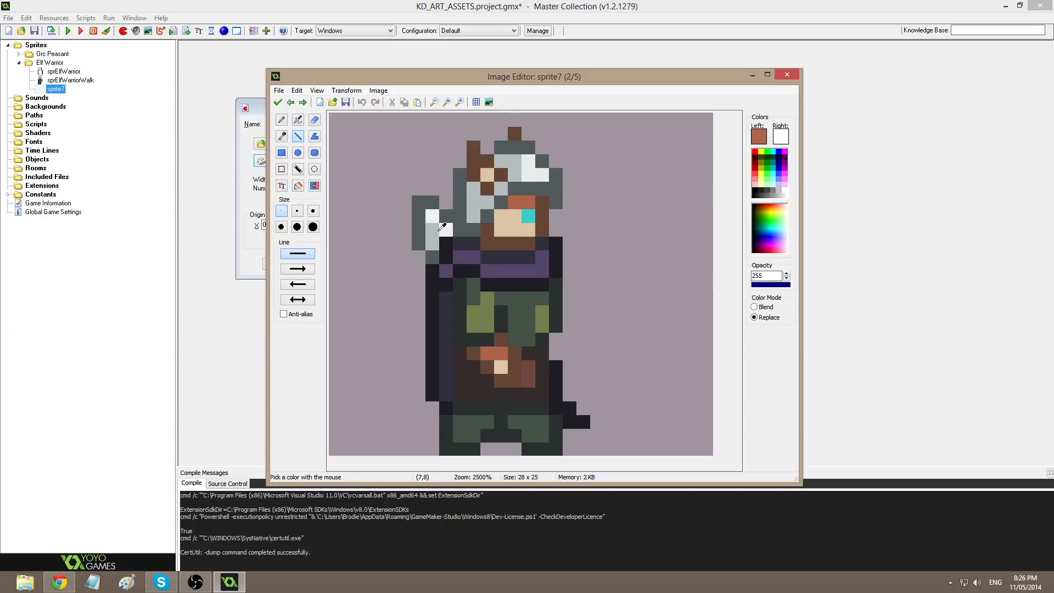
{"action": "left_click", "coordinate": [435, 231], "text": "ctrl"}
{"action": "left_click", "coordinate": [434, 214], "text": "ctrl"}
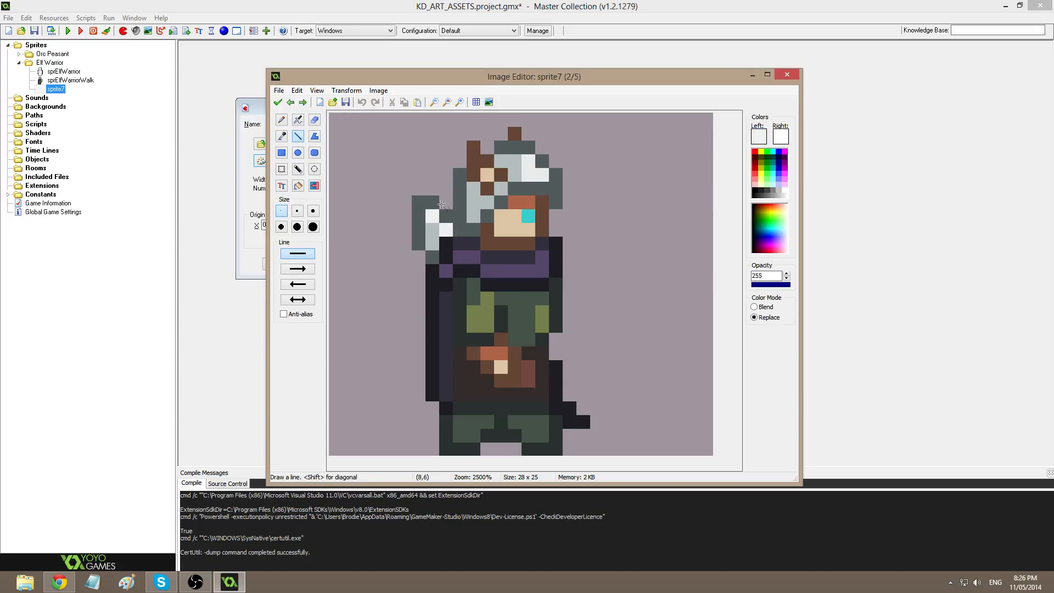
{"action": "left_click", "coordinate": [445, 202]}
{"action": "left_click_drag", "start_coordinate": [560, 211], "coordinate": [573, 216]}
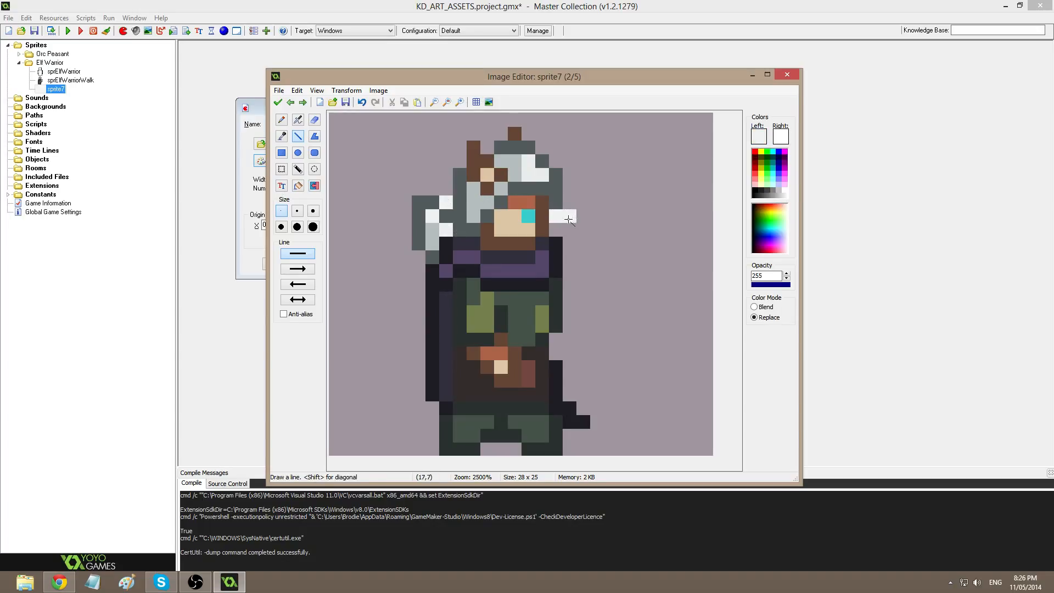
{"action": "left_click", "coordinate": [596, 245]}
Draw the lower part of an off-white swing trail on the third frame, curving upward from the axe's tip.
{"action": "key", "text": "Left"}
{"action": "key", "text": "Right"}
{"action": "key", "text": "Right"}
{"action": "mouse_move", "coordinate": [706, 408]}
{"action": "left_mouse_down"}
{"action": "mouse_move", "coordinate": [705, 360]}
{"action": "mouse_move", "coordinate": [676, 269]}
{"action": "left_mouse_up"}
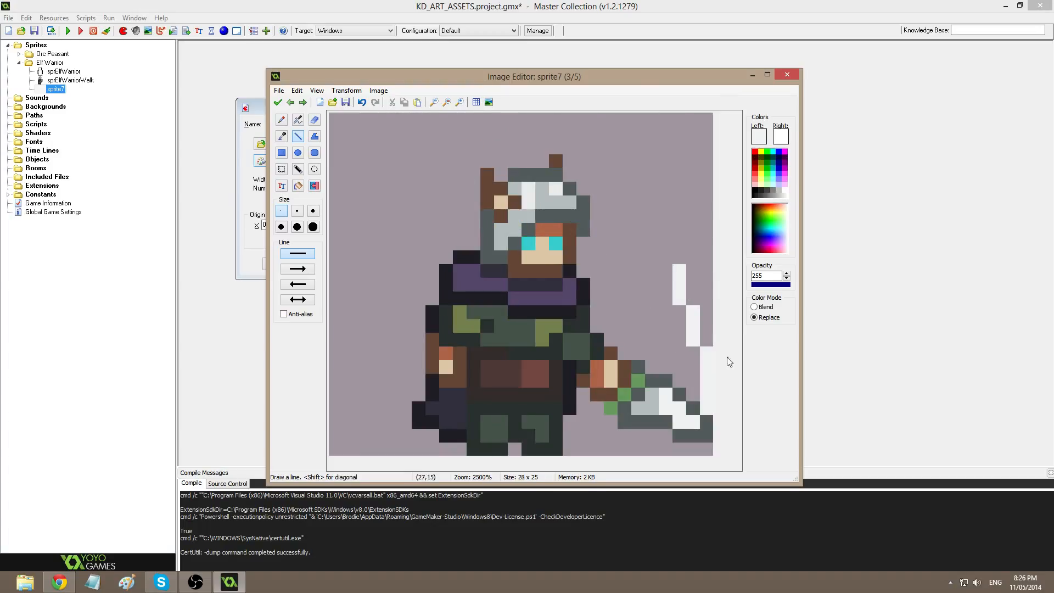
{"action": "left_click", "coordinate": [664, 269]}
{"action": "left_click", "coordinate": [678, 258], "text": "ctrl"}
{"action": "left_click", "coordinate": [680, 271]}
{"action": "left_click", "coordinate": [668, 268], "text": "ctrl"}
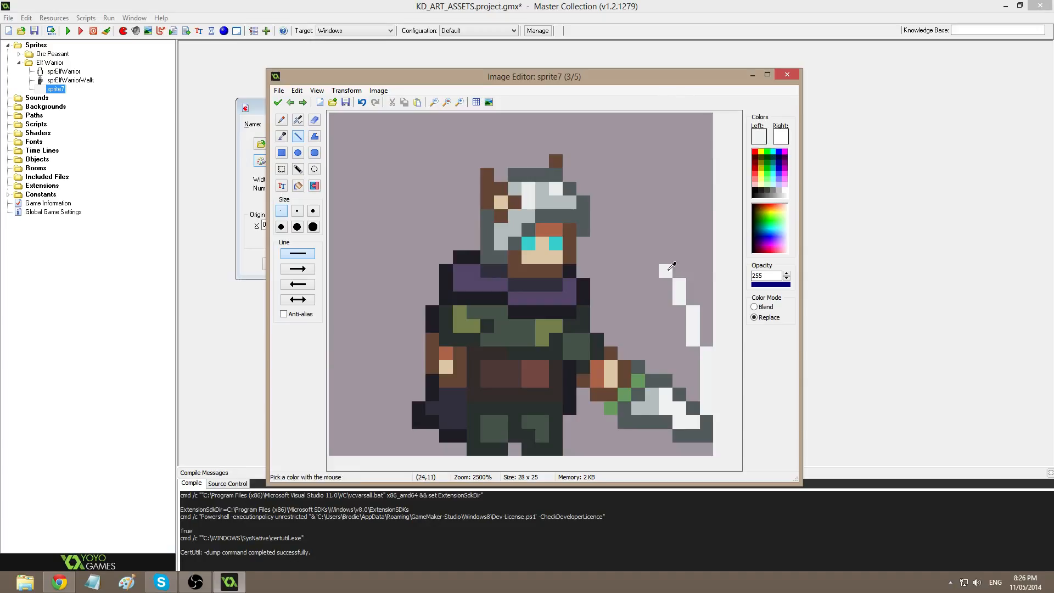
Extend the third frame's off-white swing trail up to the front of the helmet, undoing one misplaced mark.
{"action": "left_click", "coordinate": [651, 255]}
{"action": "left_click", "coordinate": [637, 248]}
{"action": "key", "text": "ctrl+z"}
{"action": "left_click_drag", "start_coordinate": [636, 247], "coordinate": [596, 230]}
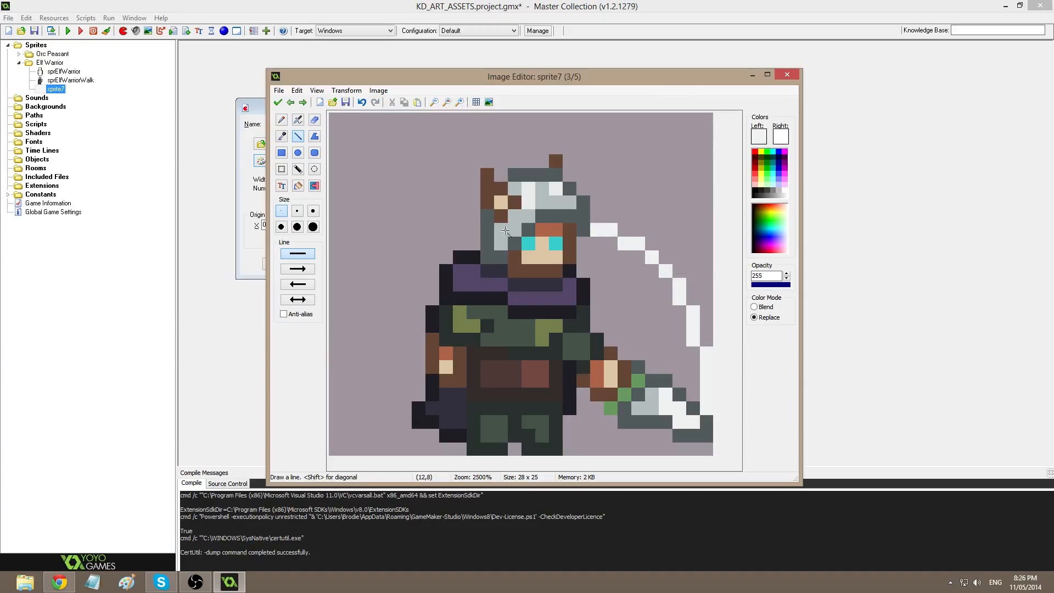
Add two separate off-white trail pixels behind the third frame's helmet and apply the edits.
{"action": "left_click", "coordinate": [474, 221]}
{"action": "left_click", "coordinate": [432, 215]}
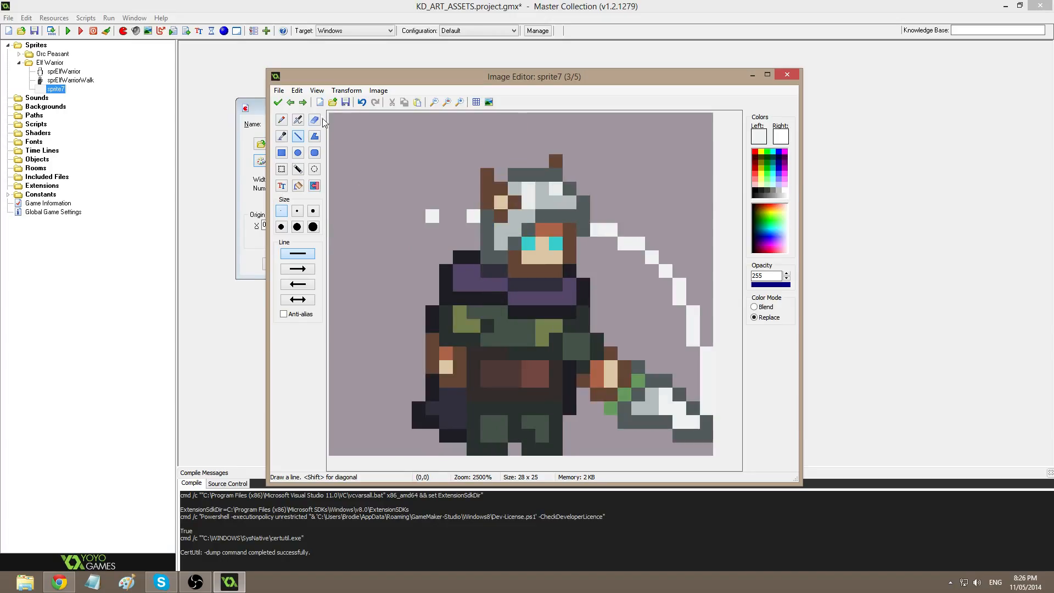
{"action": "left_click", "coordinate": [277, 103]}
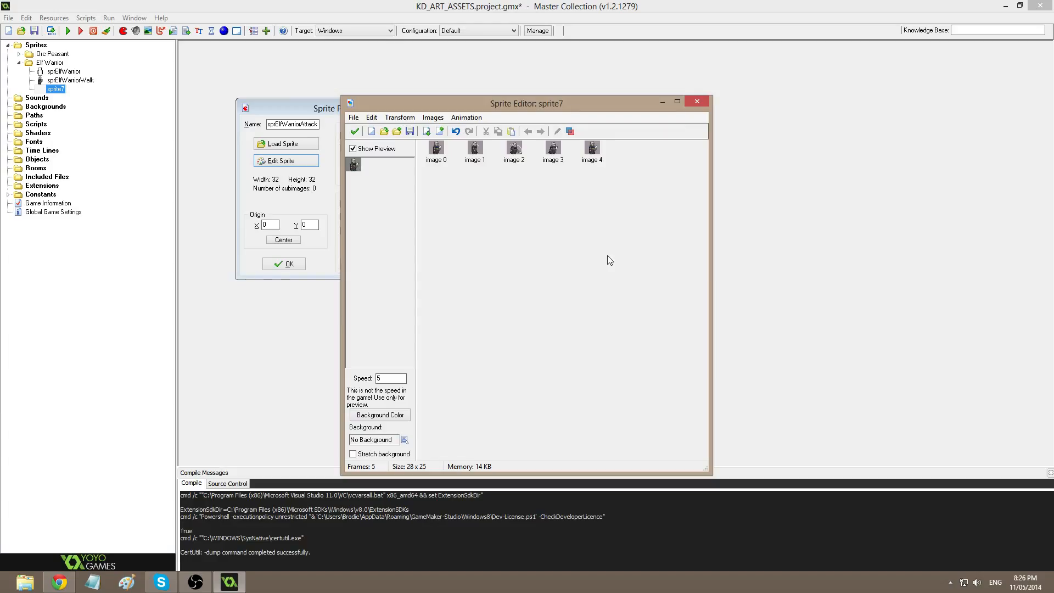
Draw the inner edge of the third frame's swing trail, flood-fill the enclosed arc with off-white, and apply the edits.
{"action": "double_click", "coordinate": [514, 149]}
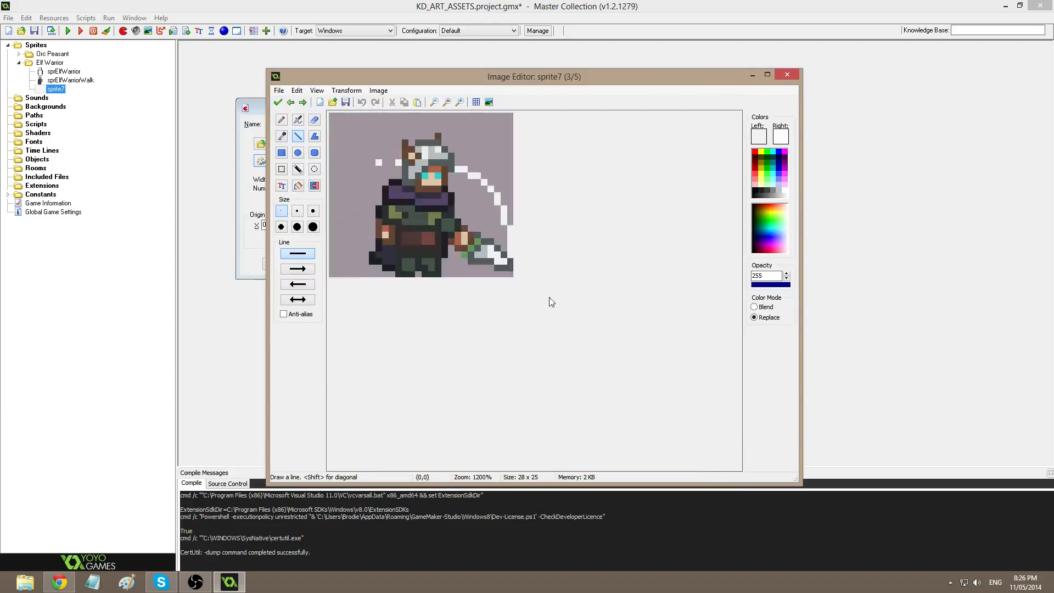
{"action": "scroll", "coordinate": [641, 363], "scroll_direction": "up", "scroll_amount": 4}
{"action": "scroll", "coordinate": [644, 364], "scroll_direction": "down", "scroll_amount": 1}
{"action": "mouse_move", "coordinate": [651, 366]}
{"action": "left_mouse_down"}
{"action": "mouse_move", "coordinate": [636, 319]}
{"action": "mouse_move", "coordinate": [663, 335]}
{"action": "mouse_move", "coordinate": [579, 248]}
{"action": "left_mouse_up"}
{"action": "key", "text": "f"}
{"action": "left_click", "coordinate": [660, 278]}
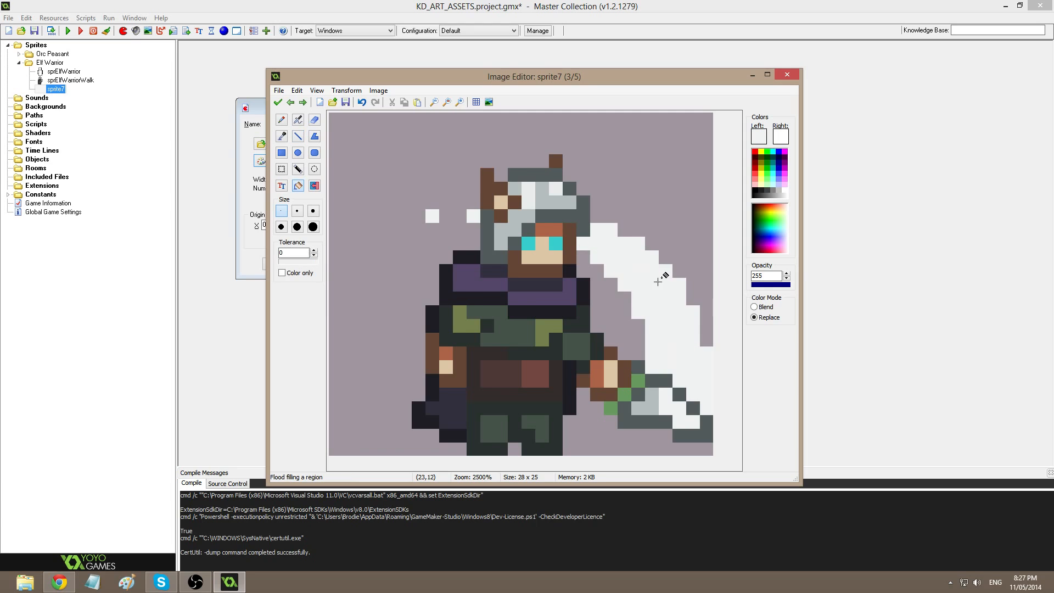
{"action": "key", "text": "Left"}
{"action": "key", "text": "Right"}
{"action": "left_click", "coordinate": [277, 102]}
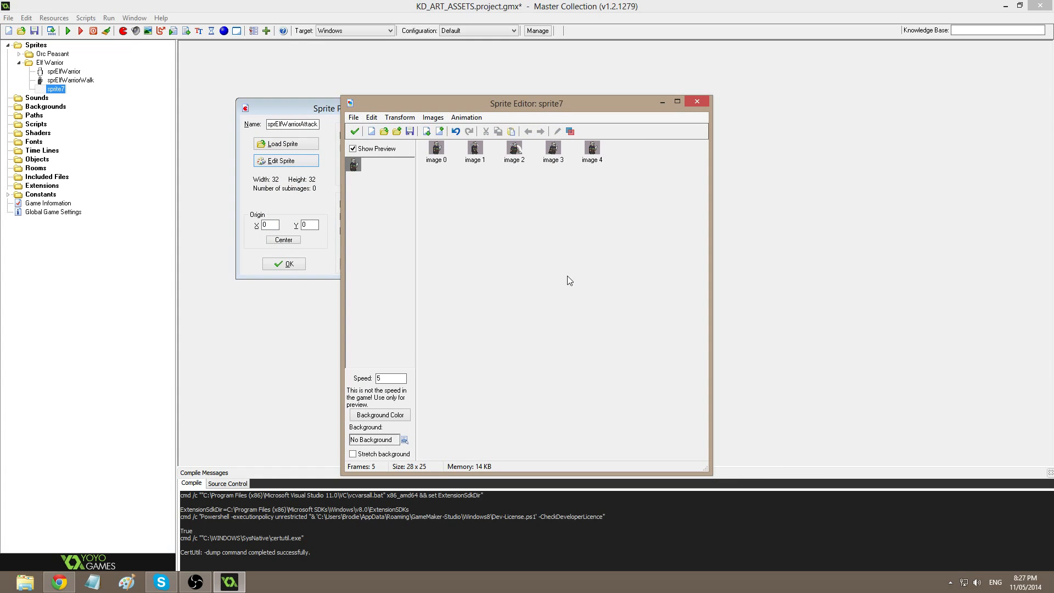
Erase the off-white swing marks in front of the face and beside the axe on the second frame, and apply the edits.
{"action": "double_click", "coordinate": [474, 148]}
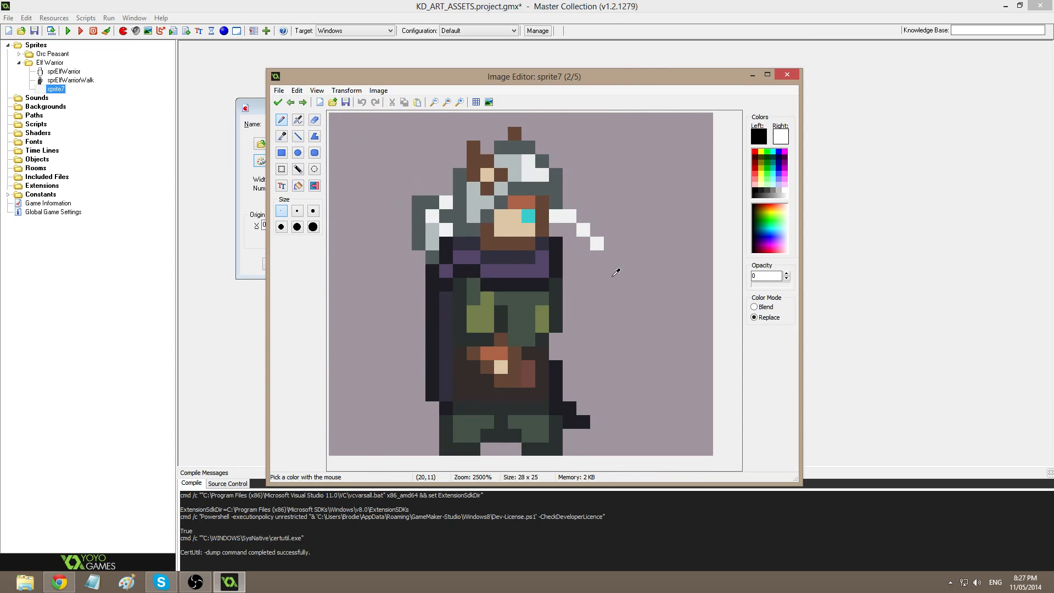
{"action": "left_click_drag", "start_coordinate": [597, 243], "coordinate": [557, 211]}
{"action": "left_click", "coordinate": [445, 201]}
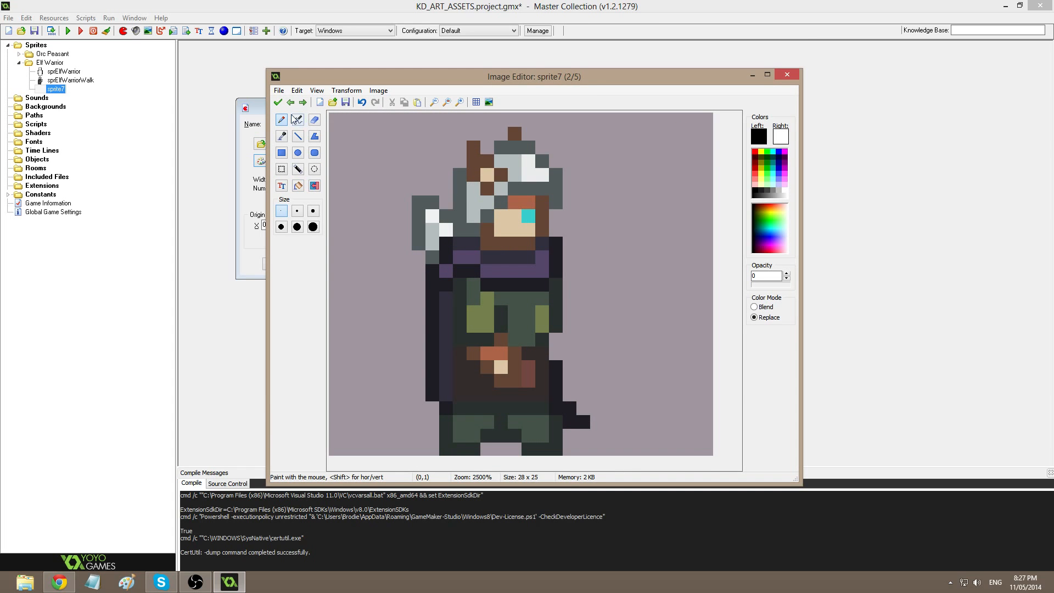
{"action": "left_click", "coordinate": [279, 101]}
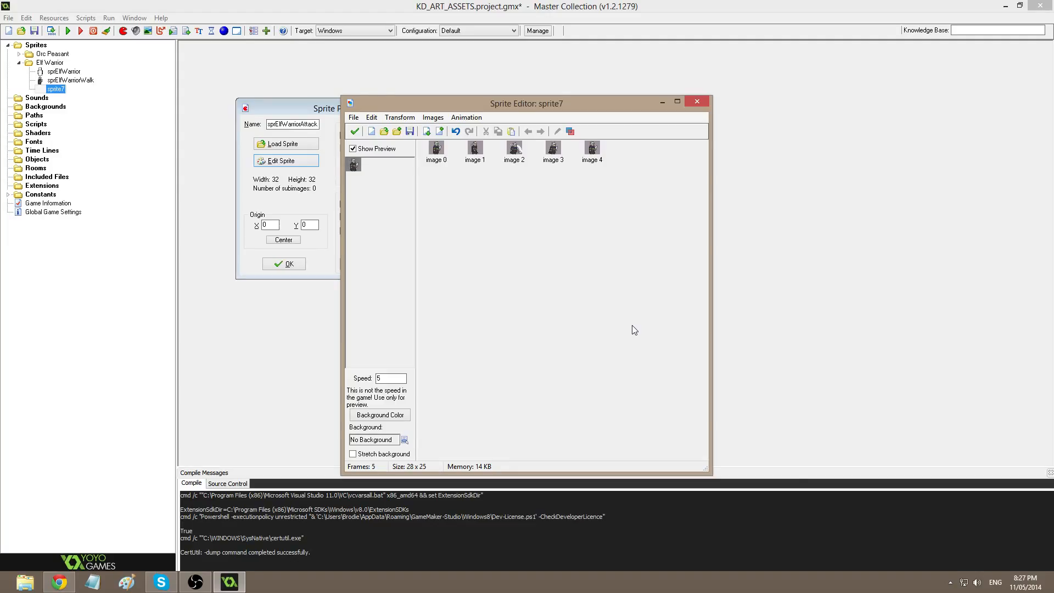
Paint the upper edge of the third frame's axe blade with the trail's off-white to merge them, and apply the edits.
{"action": "double_click", "coordinate": [515, 148]}
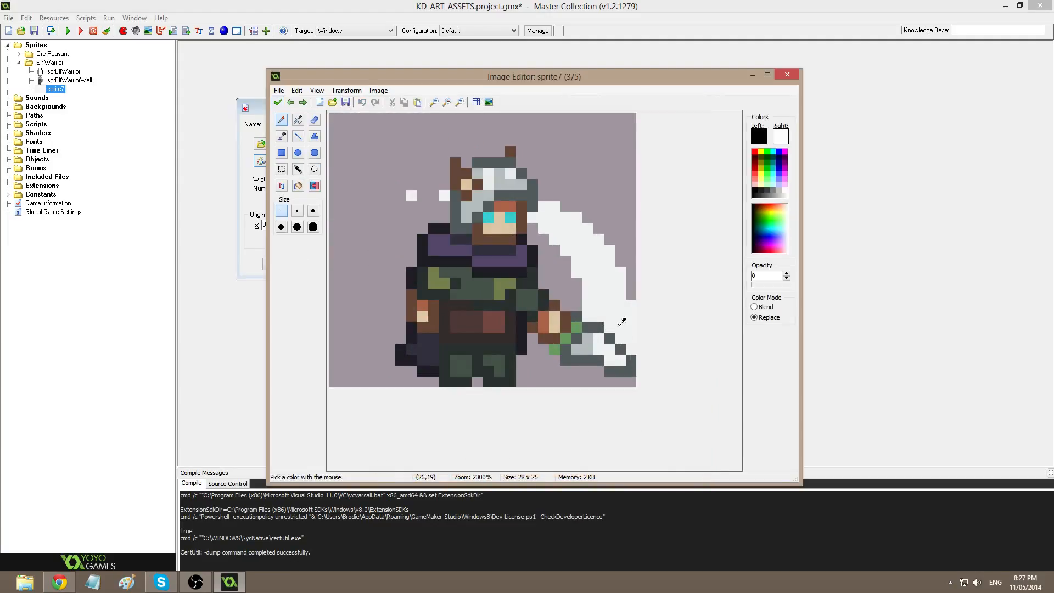
{"action": "left_click", "coordinate": [621, 321]}
{"action": "left_click_drag", "start_coordinate": [586, 324], "coordinate": [635, 353]}
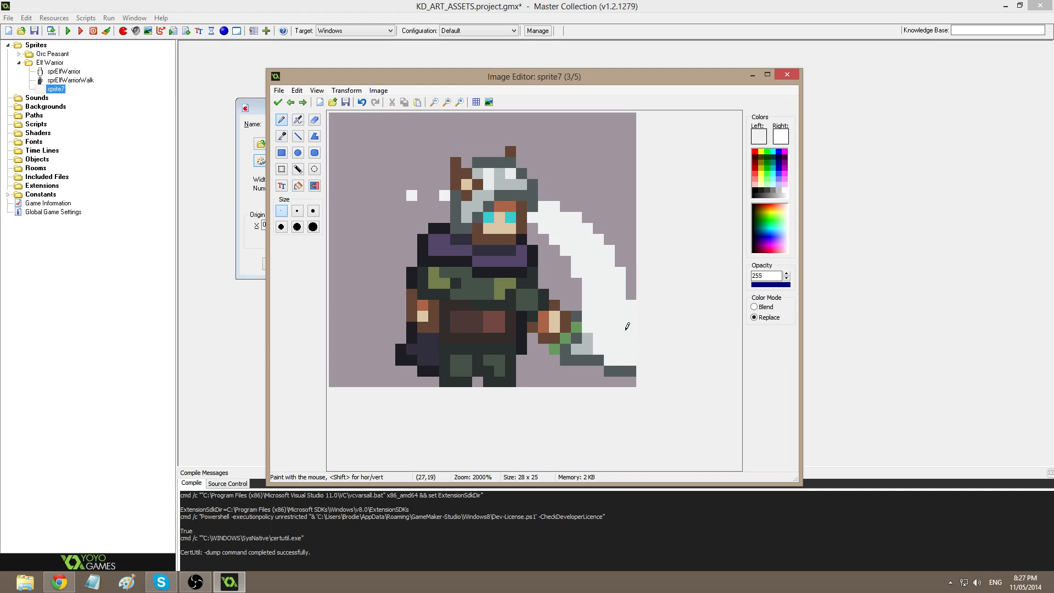
{"action": "left_click", "coordinate": [277, 102]}
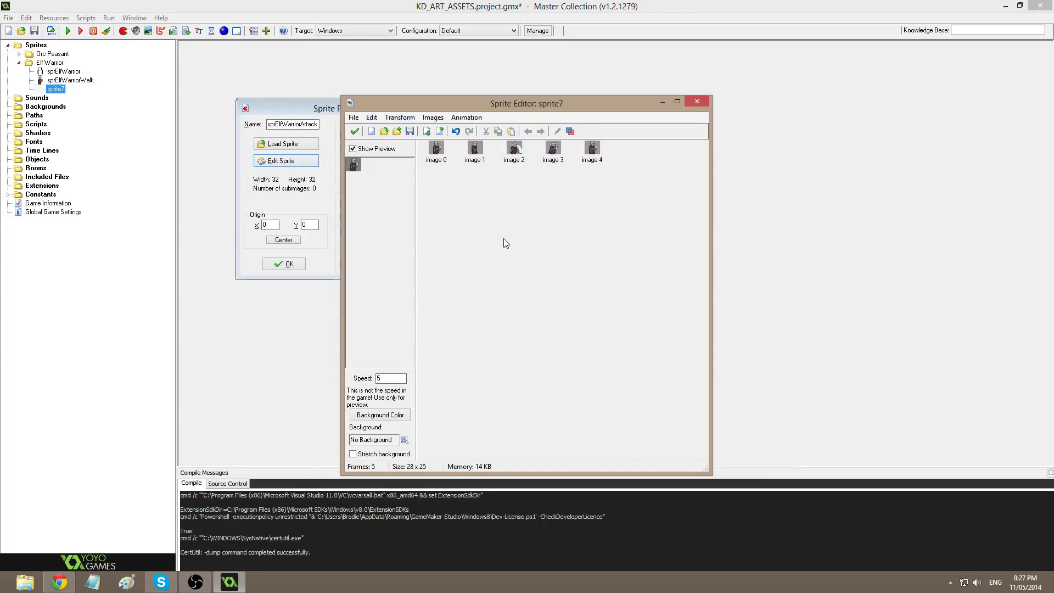
Flip through the attack frames in the image editor to examine how the poses follow one another.
{"action": "double_click", "coordinate": [592, 150]}
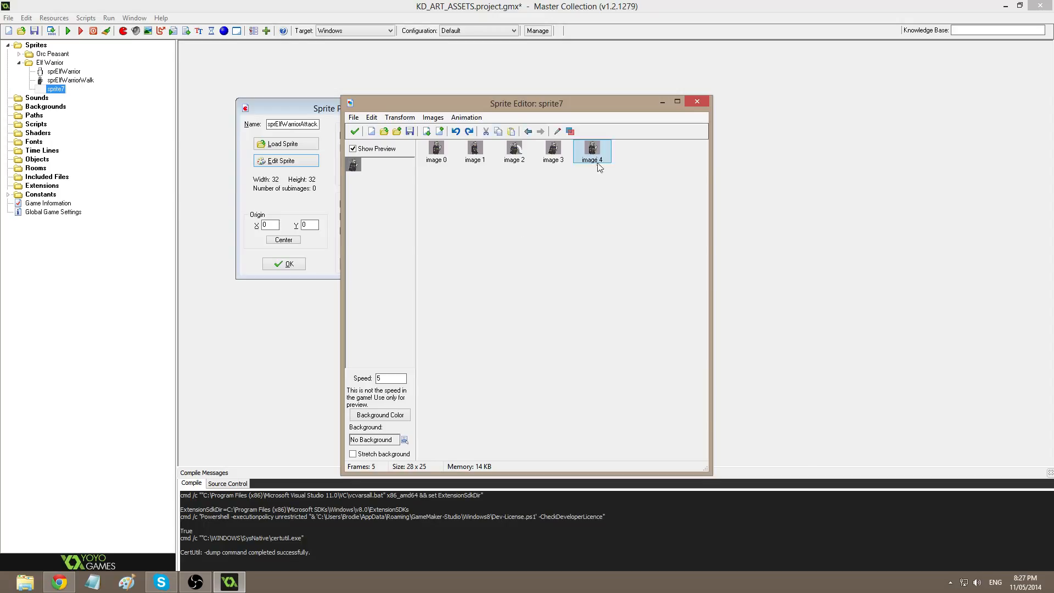
{"action": "key", "text": "Left"}
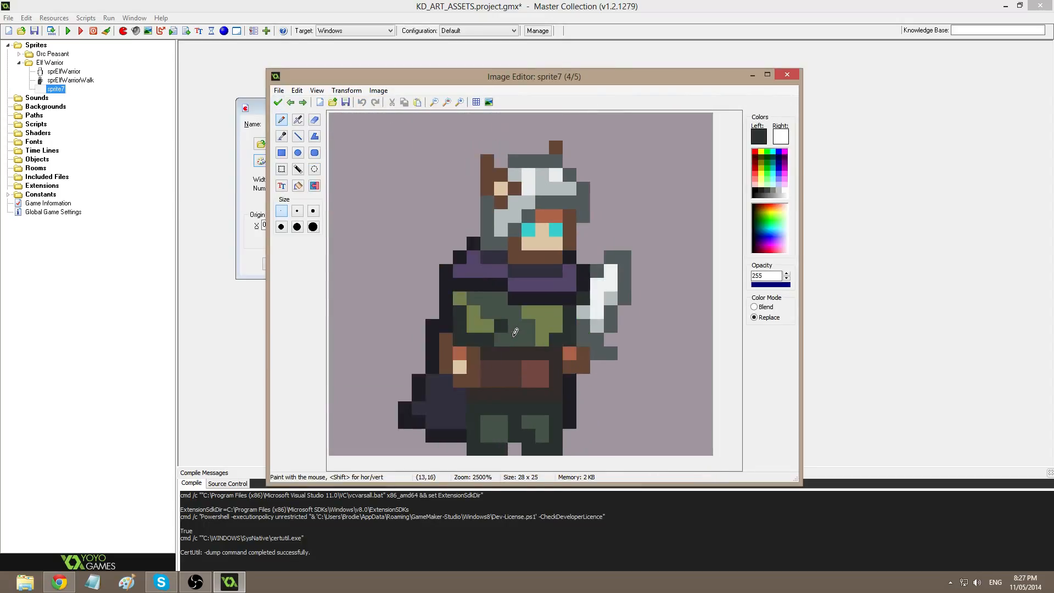
{"action": "key", "text": "Right"}
{"action": "key", "text": "Left"}
{"action": "key", "text": "Left"}
{"action": "key", "text": "Right"}
{"action": "key", "text": "Left"}
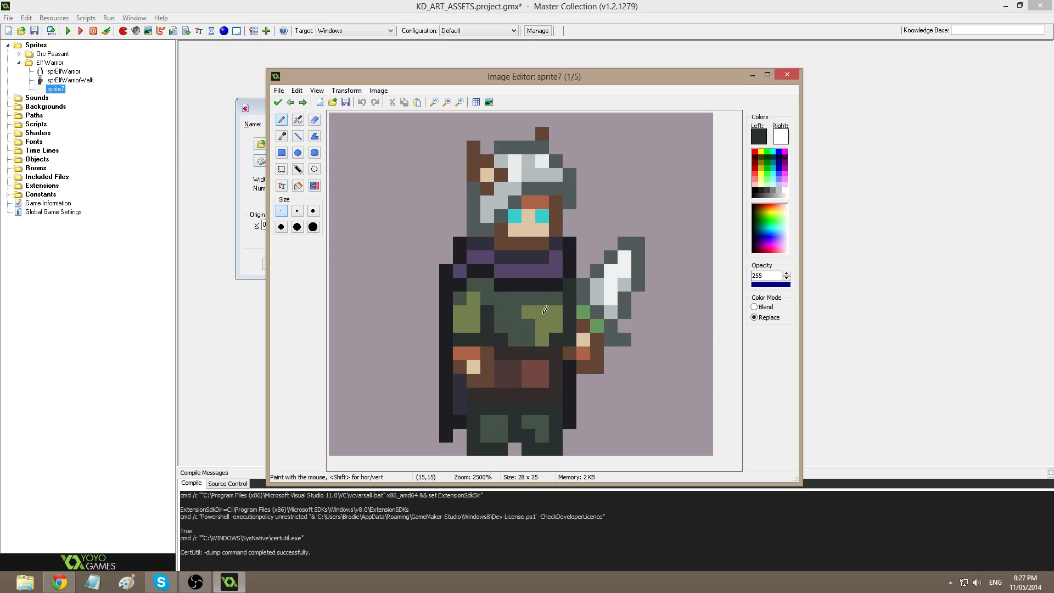
{"action": "left_click", "coordinate": [278, 102]}
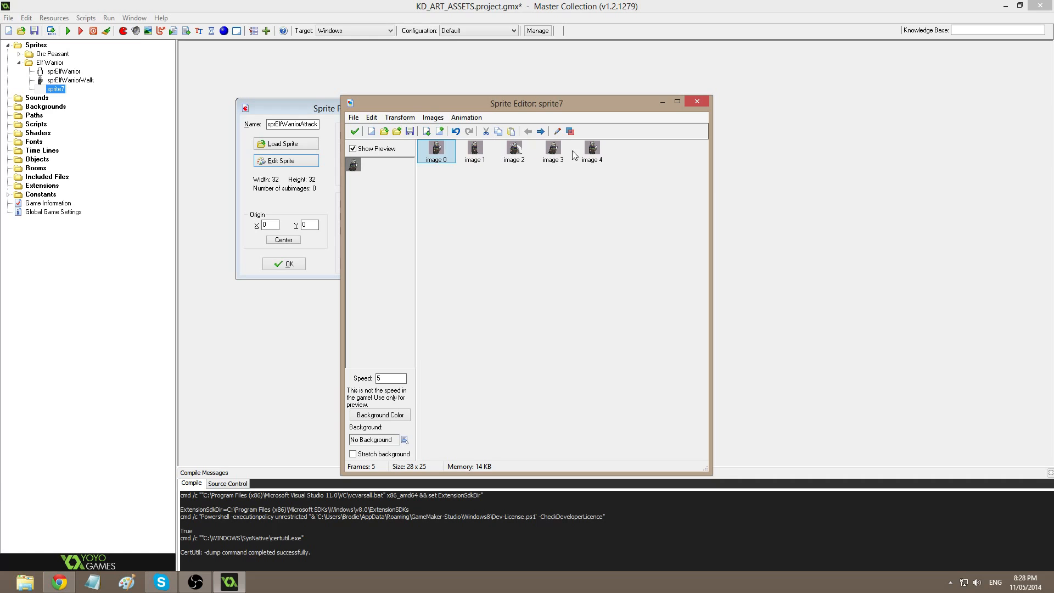
{"action": "double_click", "coordinate": [514, 151]}
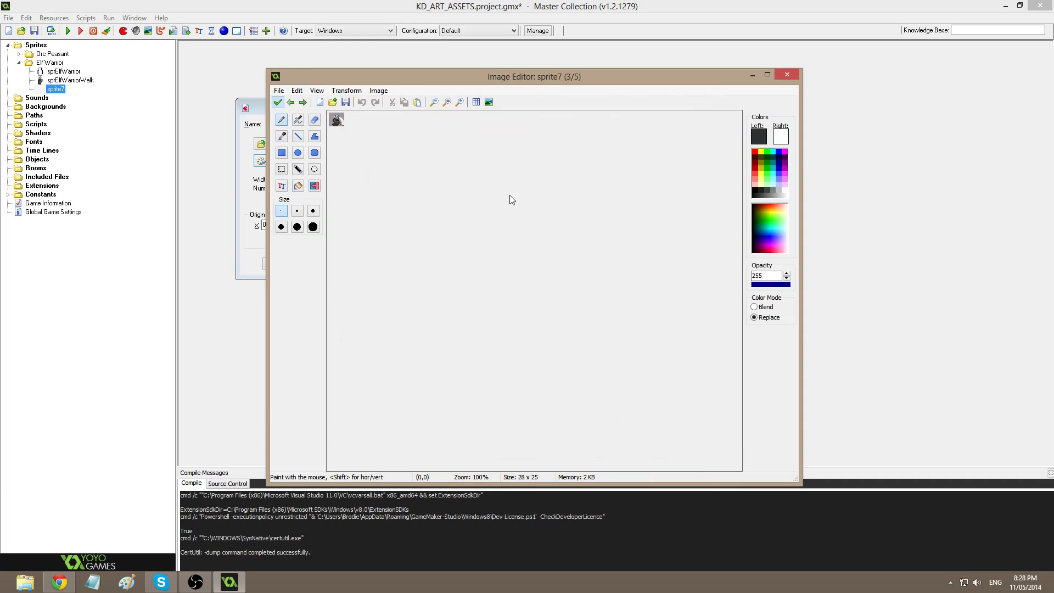
{"action": "left_click", "coordinate": [277, 102]}
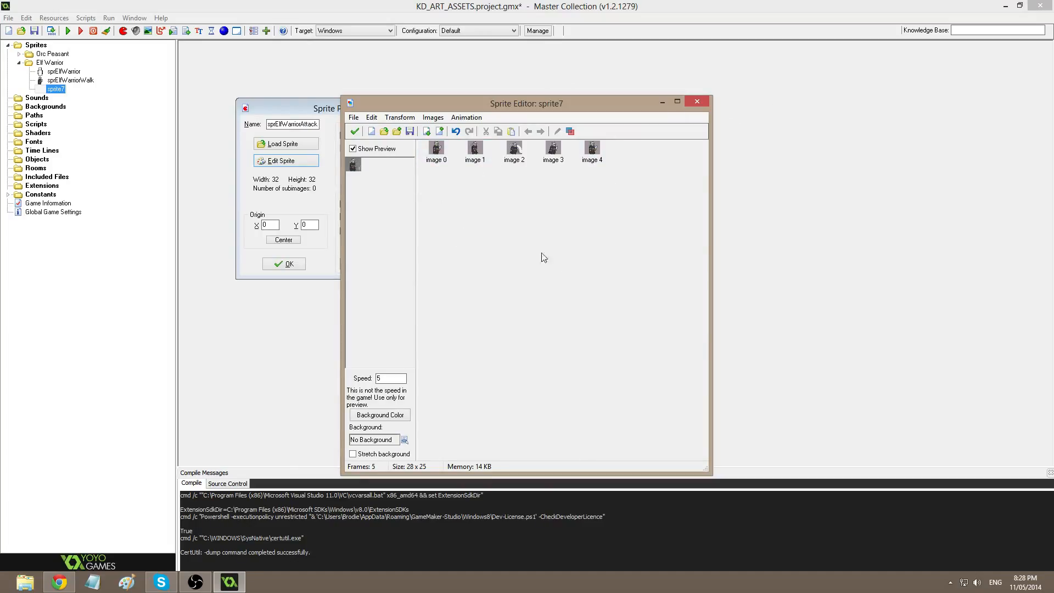
{"action": "left_click", "coordinate": [208, 587]}
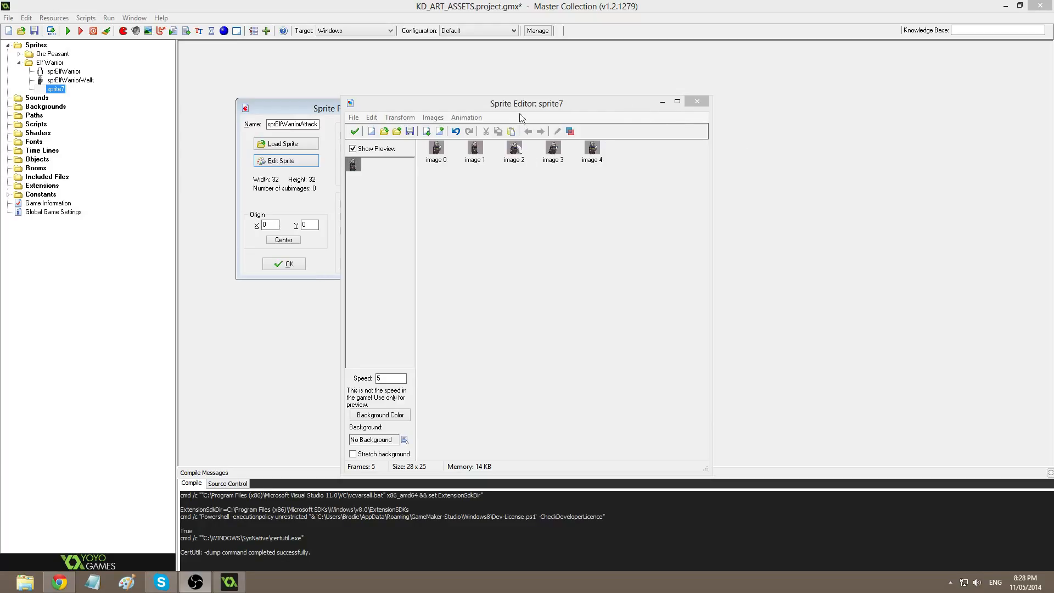
{"action": "mouse_move", "coordinate": [515, 109]}
{"action": "left_mouse_down"}
{"action": "mouse_move", "coordinate": [547, 100]}
{"action": "mouse_move", "coordinate": [507, 97]}
{"action": "left_mouse_up"}
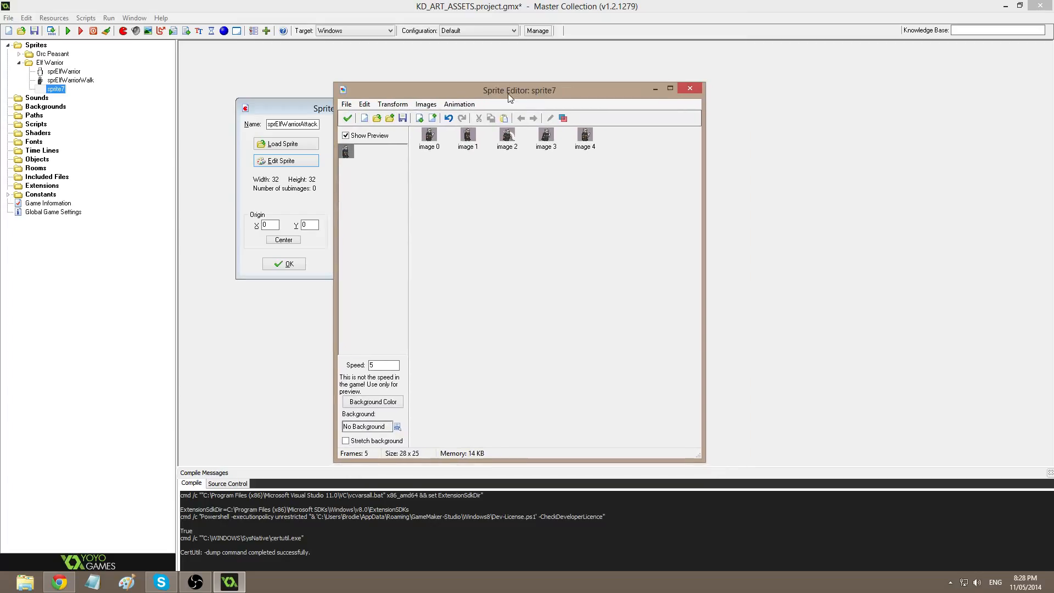